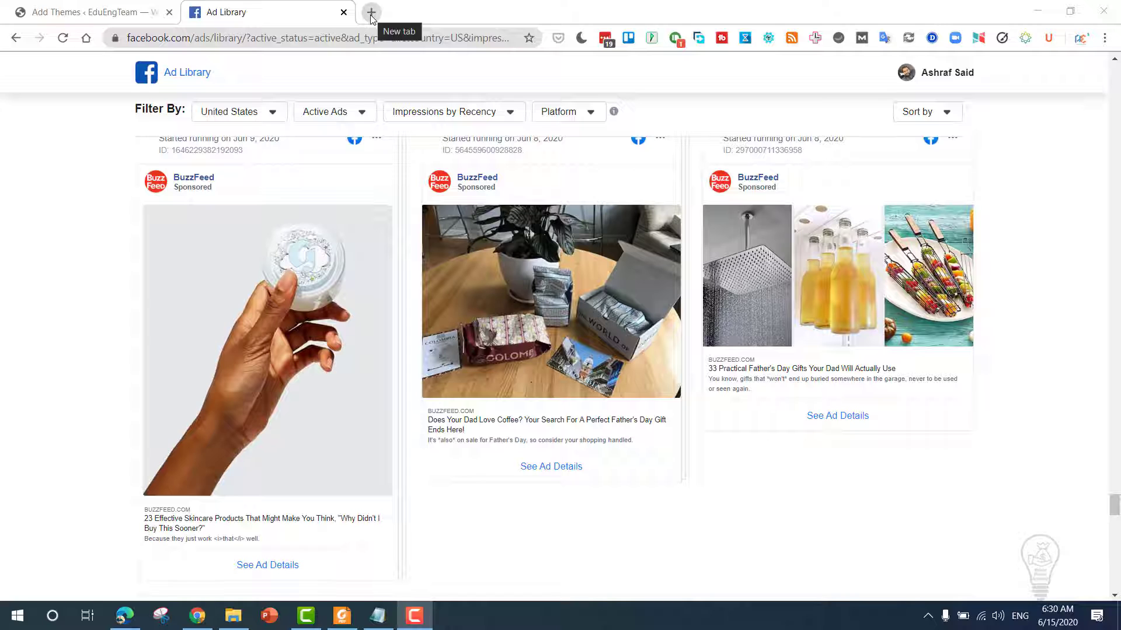
- Search Google for 'facebook audience insights' in a new tab
{"action": "left_click", "coordinate": [371, 14]}
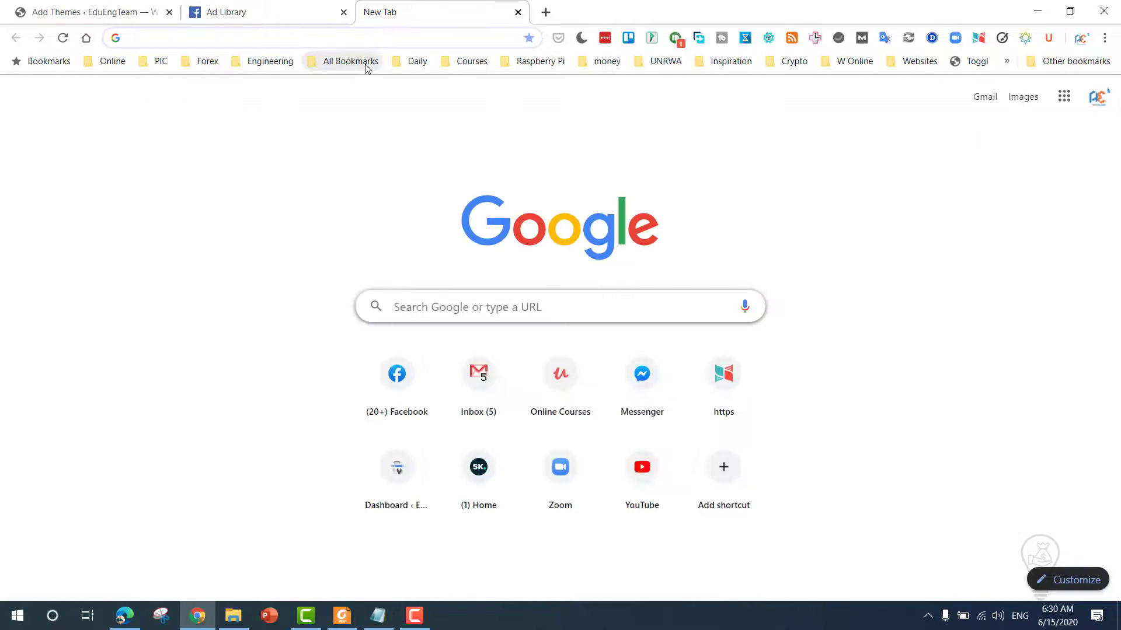
{"action": "type", "text": "facebook"}
{"action": "key", "text": "Tab"}
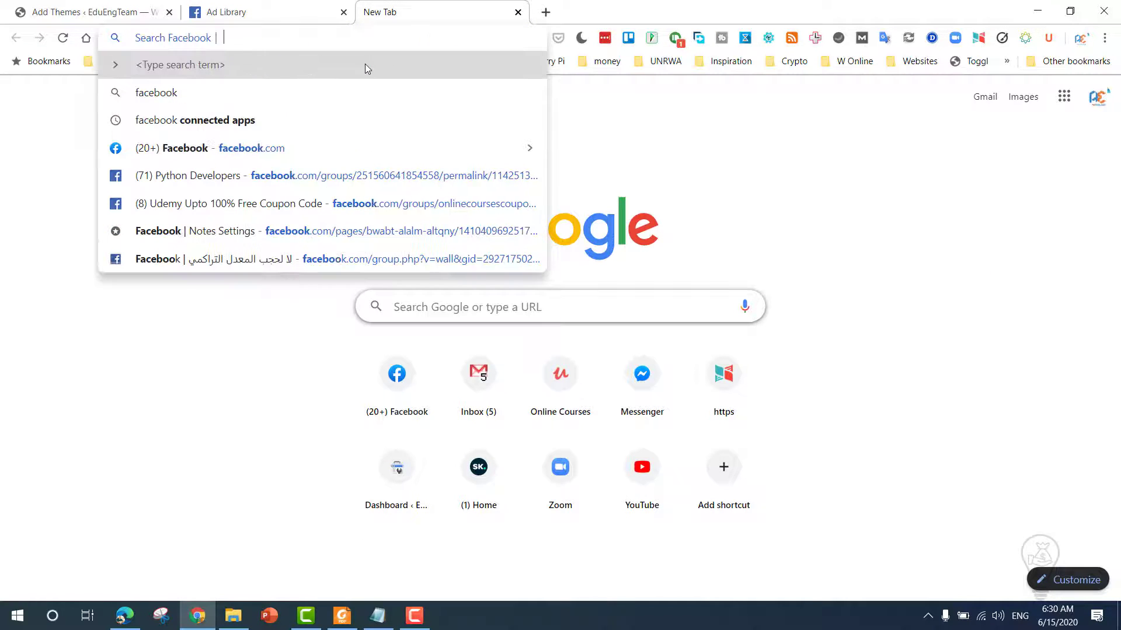
{"action": "type", "text": "a"}
{"action": "key", "text": "shift+Tab"}
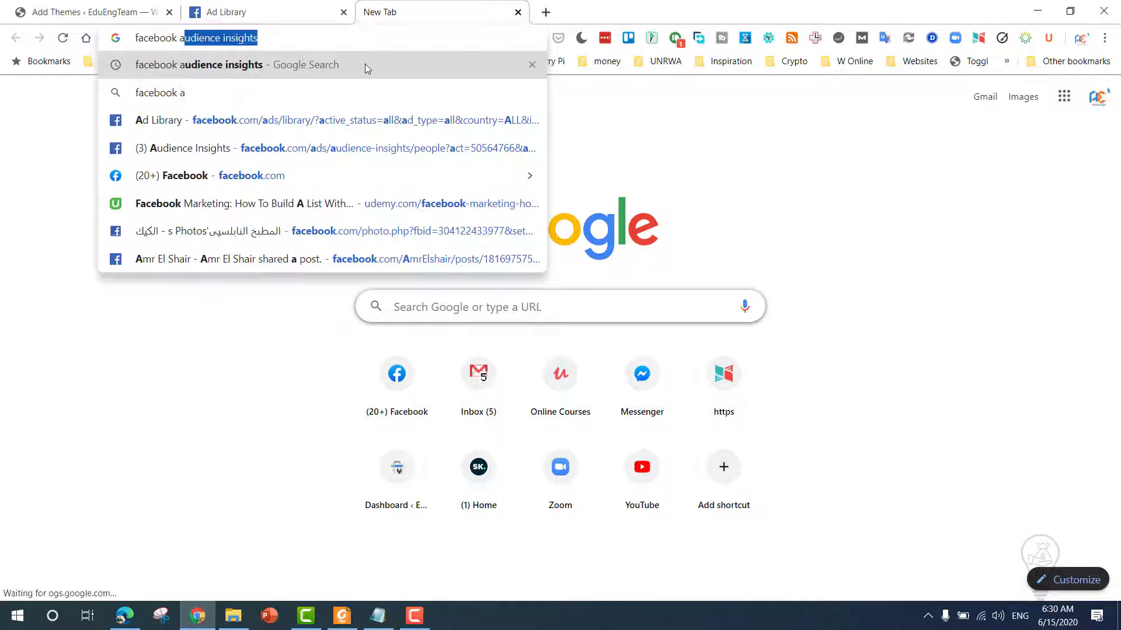
{"action": "key", "text": "Return"}
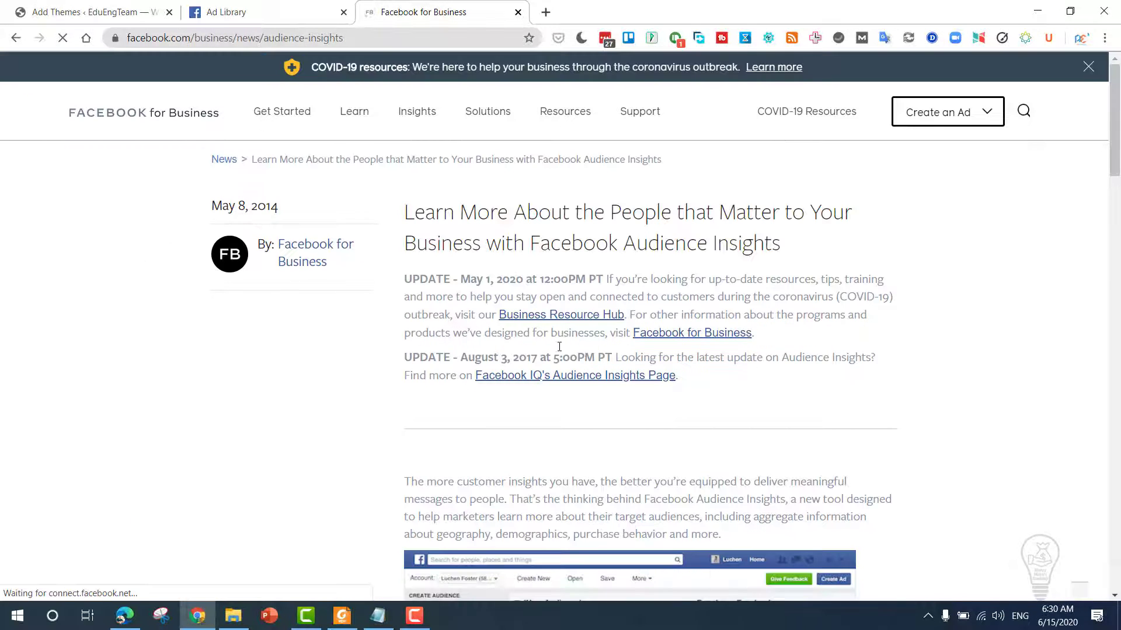
- Follow the article's facebook.com/ads/audience_insights link into the Audience Insights tool
{"action": "left_click", "coordinate": [694, 335]}
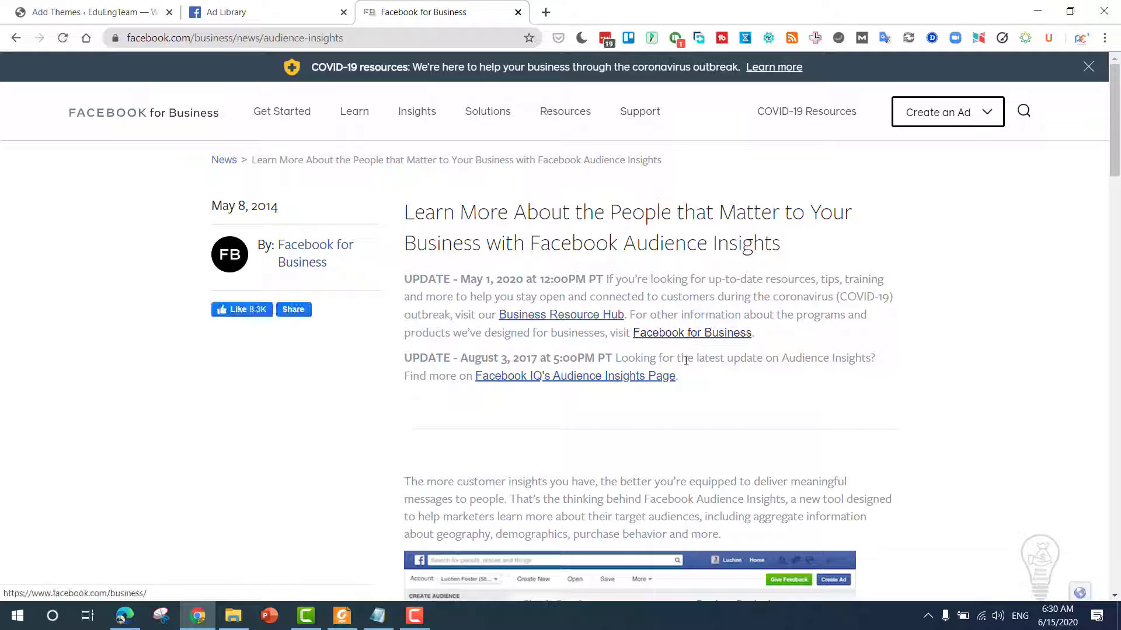
{"action": "scroll", "coordinate": [661, 407], "scroll_direction": "down", "scroll_amount": 20}
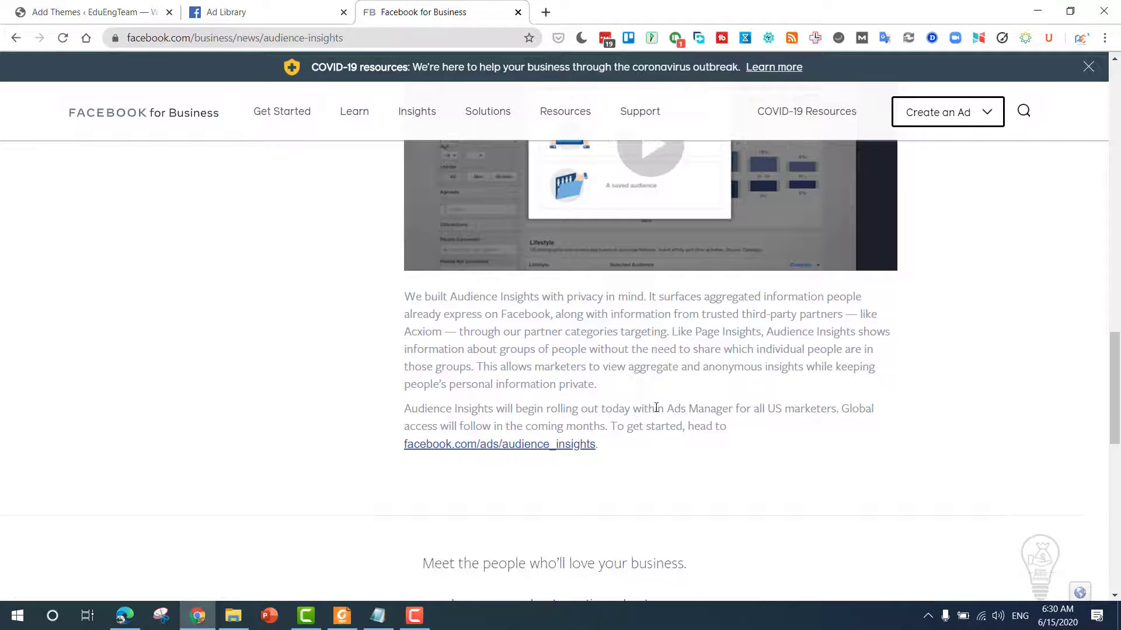
{"action": "left_click", "coordinate": [487, 445]}
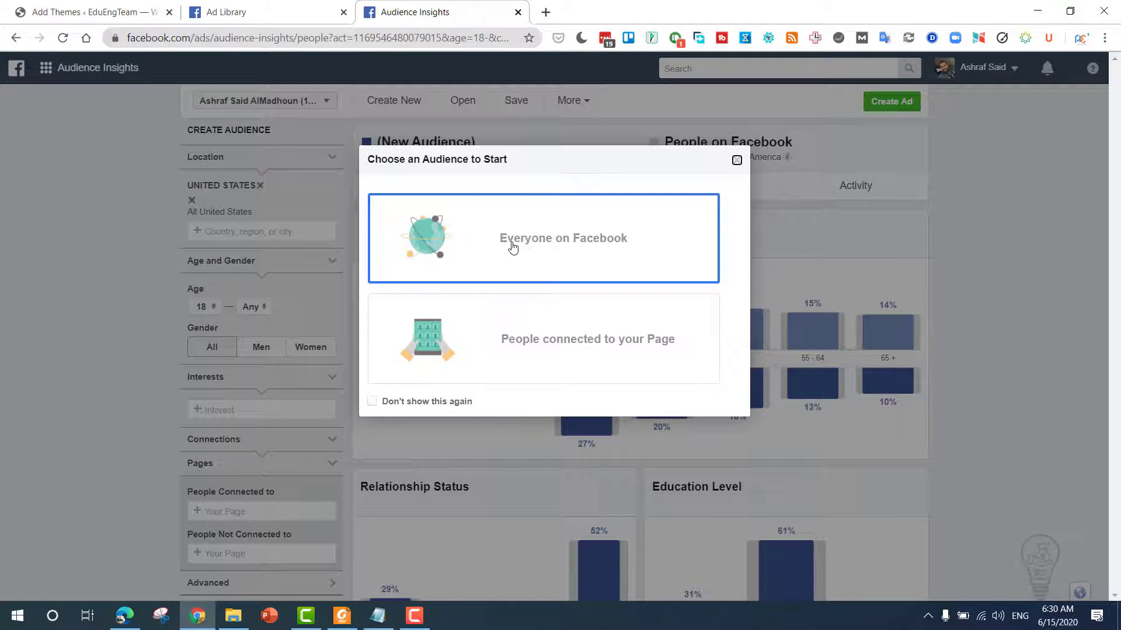
- Start with Everyone on Facebook and expand the Advanced targeting options
{"action": "left_click", "coordinate": [528, 242]}
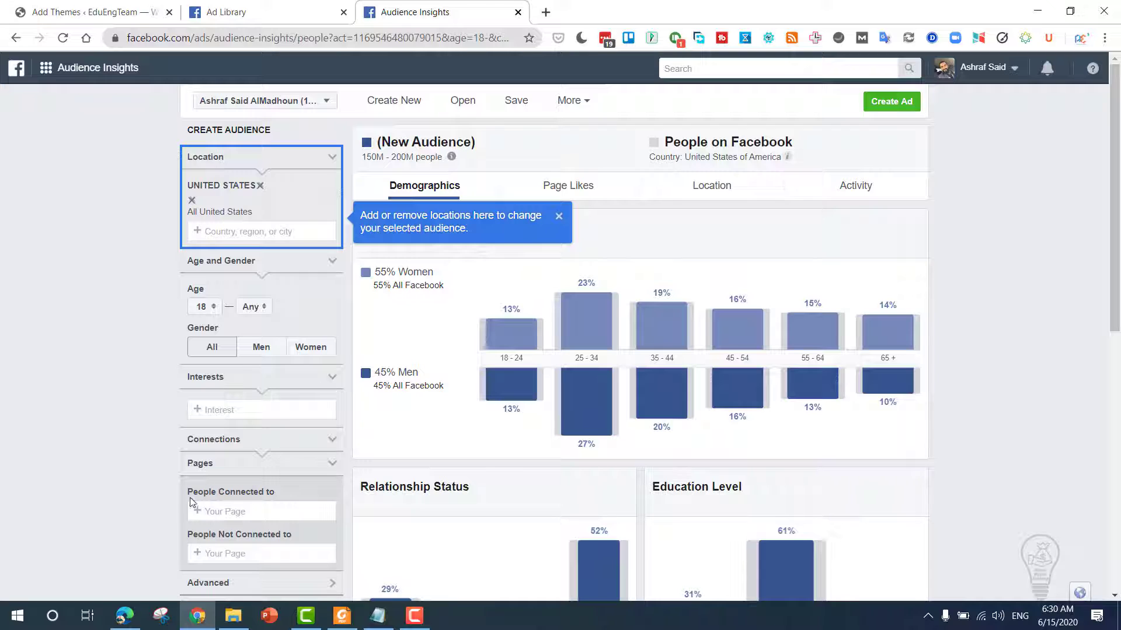
{"action": "scroll", "coordinate": [111, 488], "scroll_direction": "down", "scroll_amount": 1}
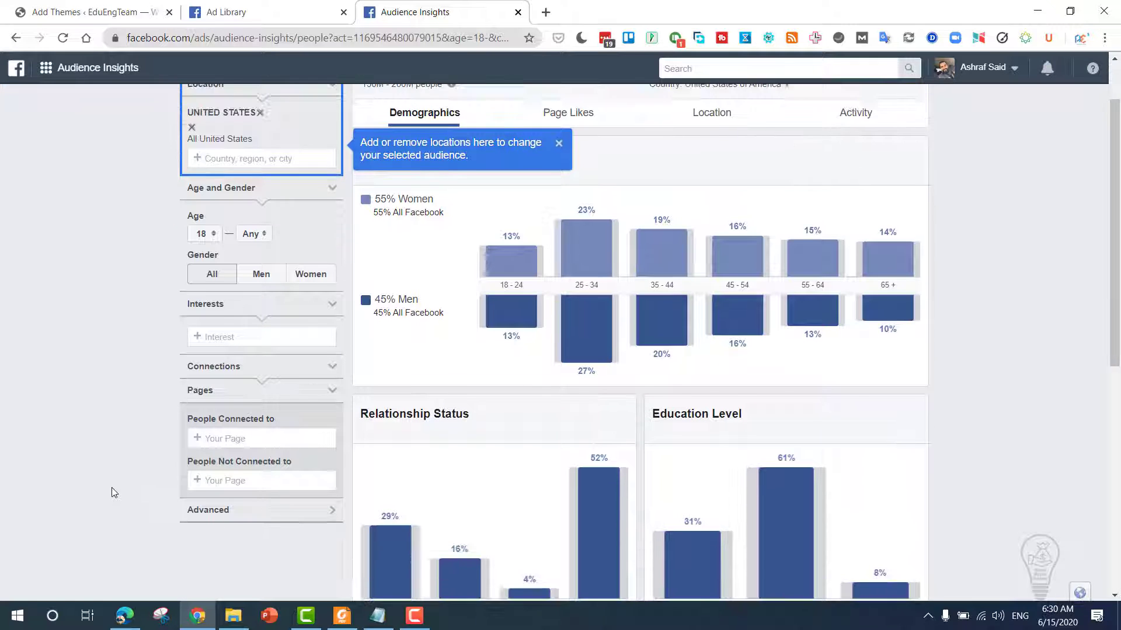
{"action": "left_click", "coordinate": [222, 511]}
- Add English (All) as the audience language filter
{"action": "scroll", "coordinate": [220, 497], "scroll_direction": "down", "scroll_amount": 2}
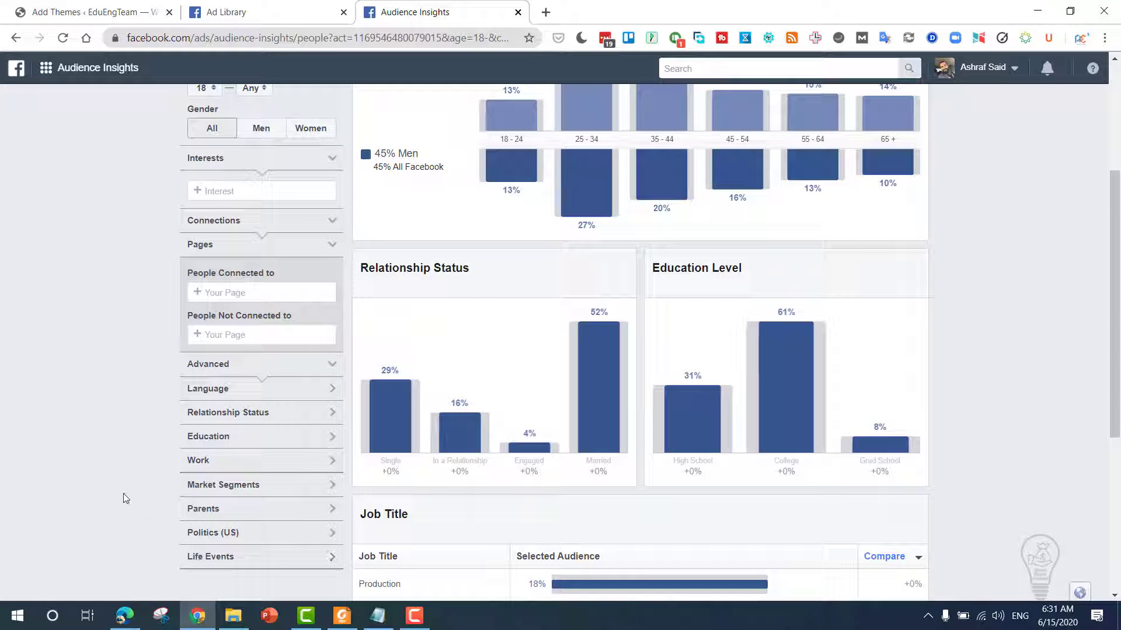
{"action": "left_click", "coordinate": [216, 390]}
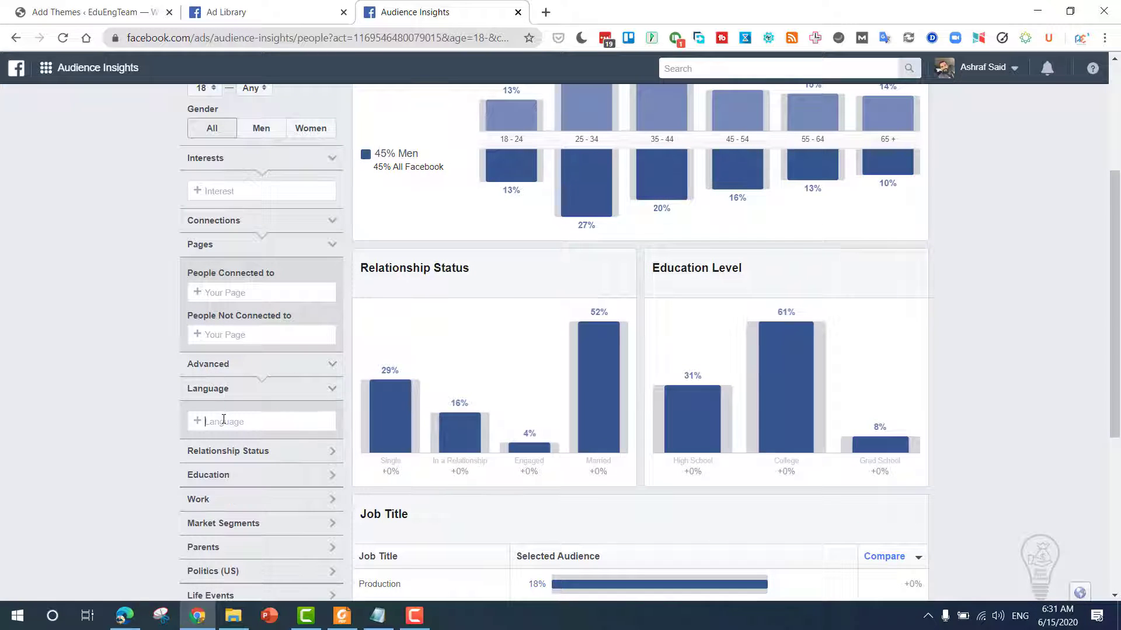
{"action": "type", "text": "e"}
{"action": "left_click", "coordinate": [226, 453]}
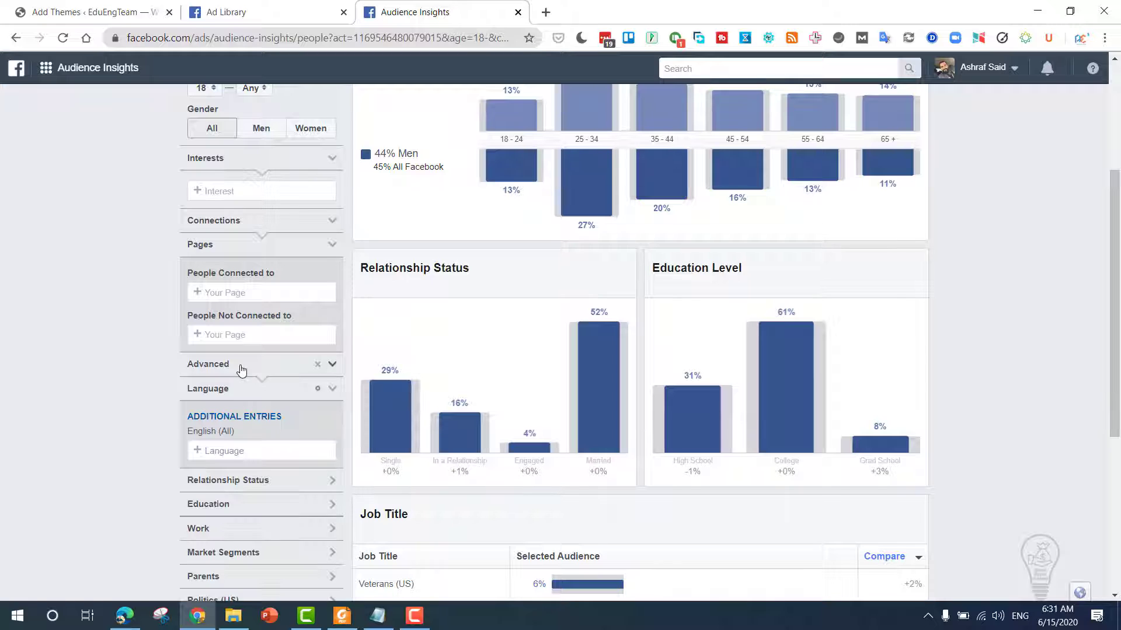
{"action": "scroll", "coordinate": [136, 403], "scroll_direction": "up", "scroll_amount": 1}
{"action": "left_click", "coordinate": [246, 265]}
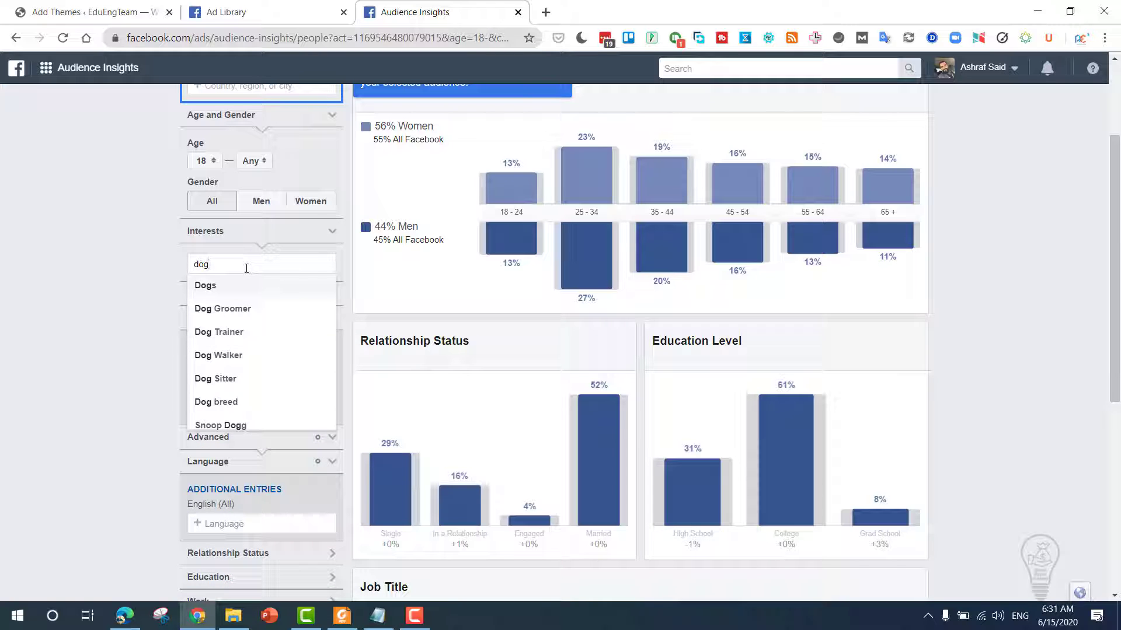
- Add Dogs as an interest and review the 80M–90M audience's gender split
{"action": "left_click", "coordinate": [223, 289]}
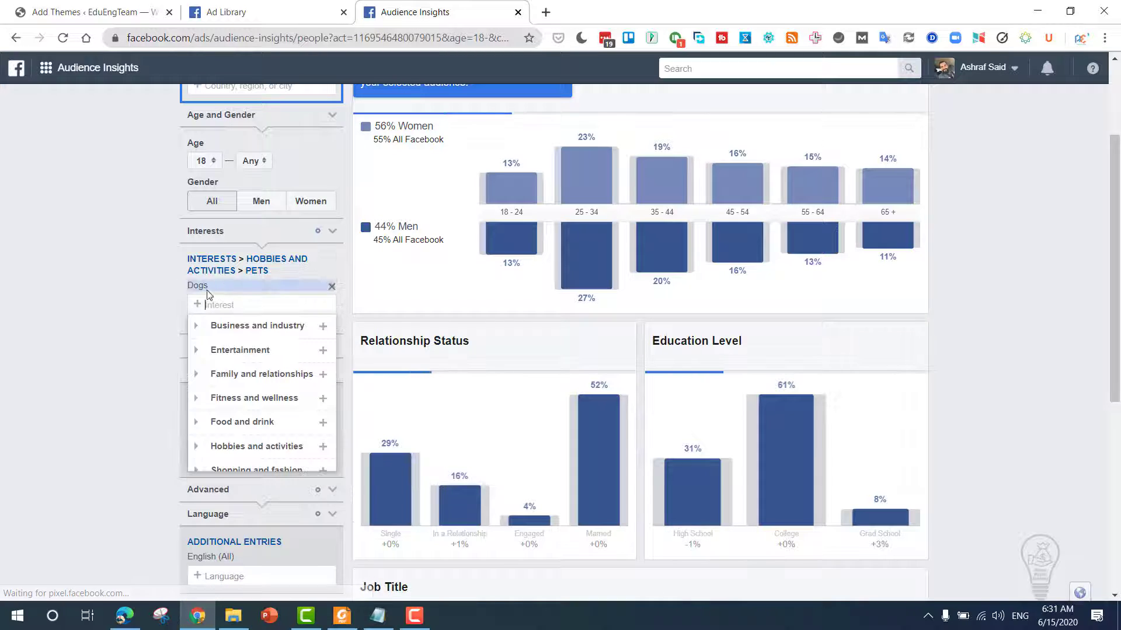
{"action": "left_click", "coordinate": [134, 328]}
{"action": "scroll", "coordinate": [135, 328], "scroll_direction": "up", "scroll_amount": 1}
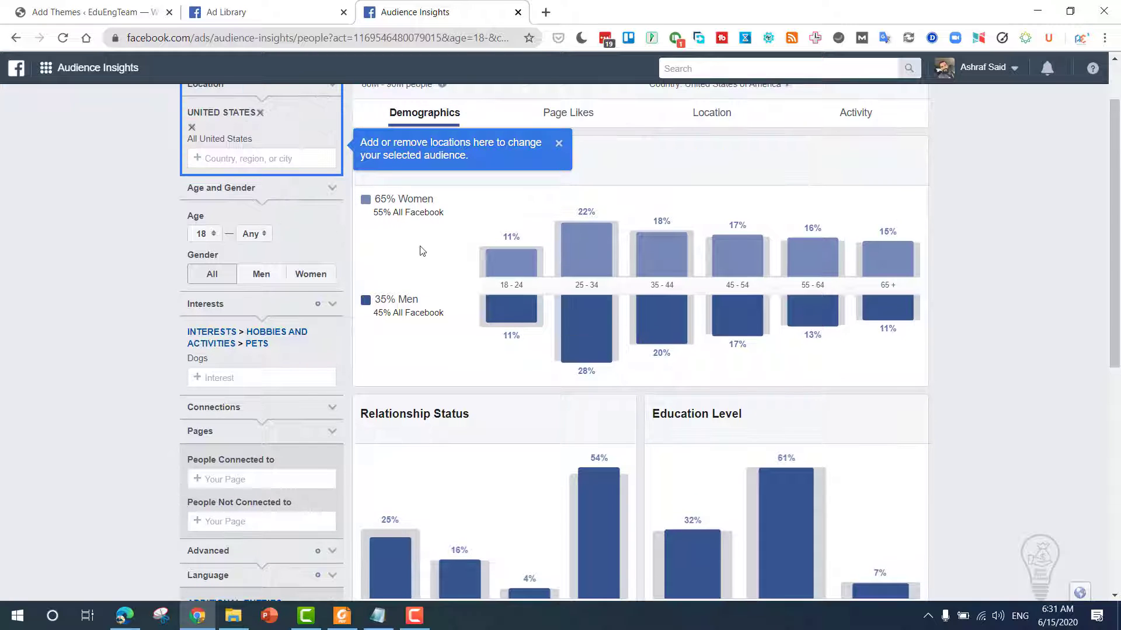
{"action": "scroll", "coordinate": [222, 217], "scroll_direction": "up", "scroll_amount": 1}
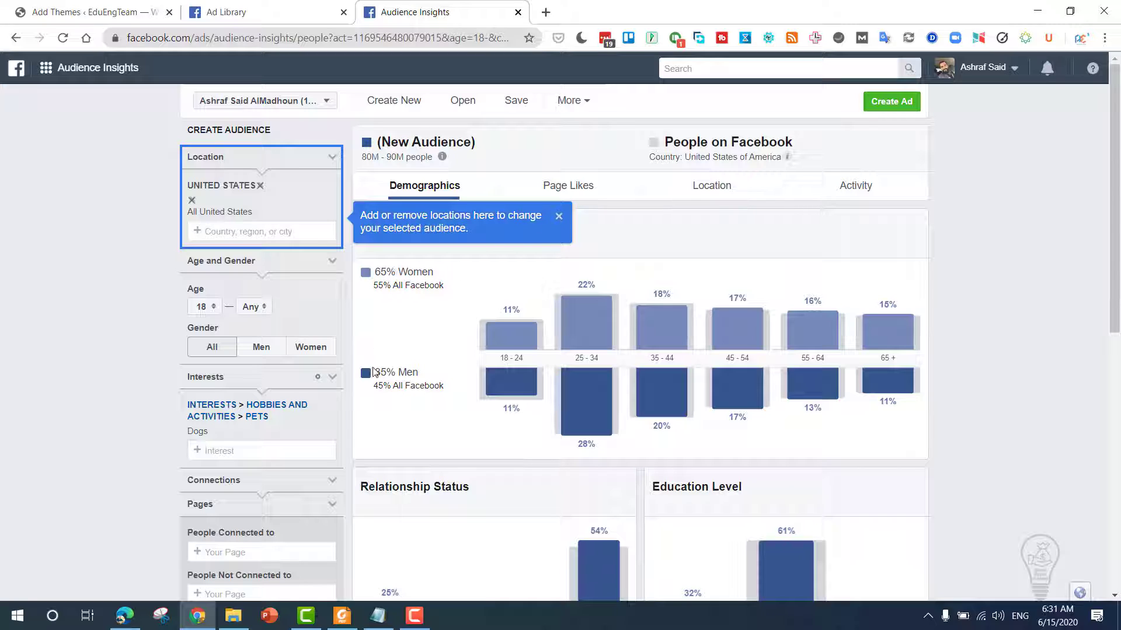
{"action": "left_click_drag", "start_coordinate": [378, 376], "coordinate": [419, 368]}
{"action": "left_click", "coordinate": [397, 373]}
{"action": "scroll", "coordinate": [397, 372], "scroll_direction": "down", "scroll_amount": 4}
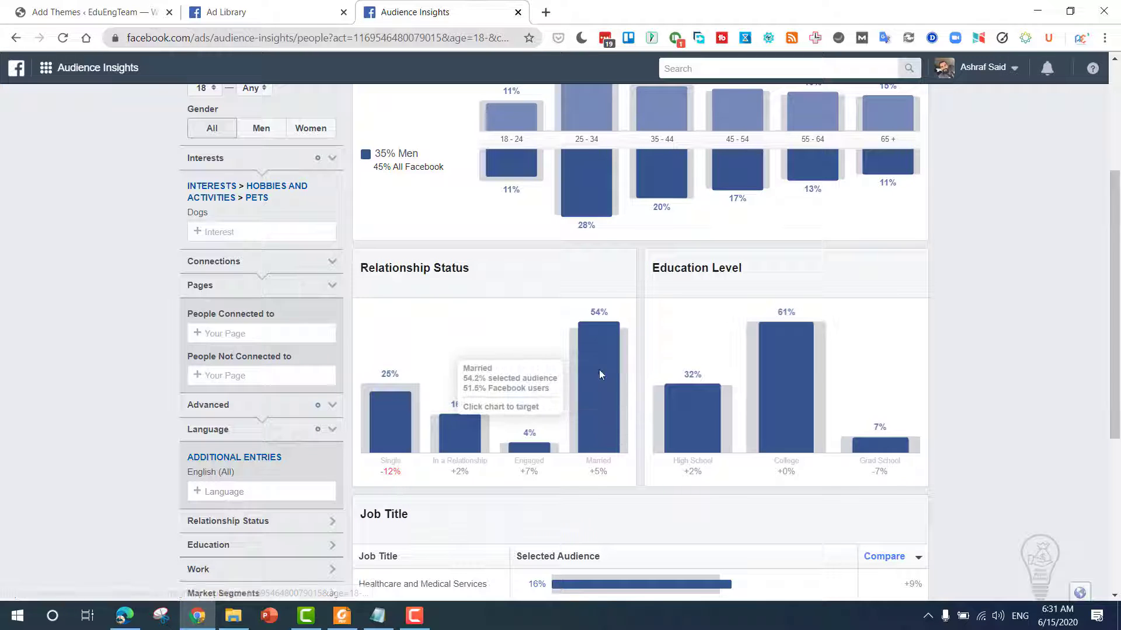
- Try the Married relationship status filter, then remove it again
{"action": "left_click", "coordinate": [595, 413]}
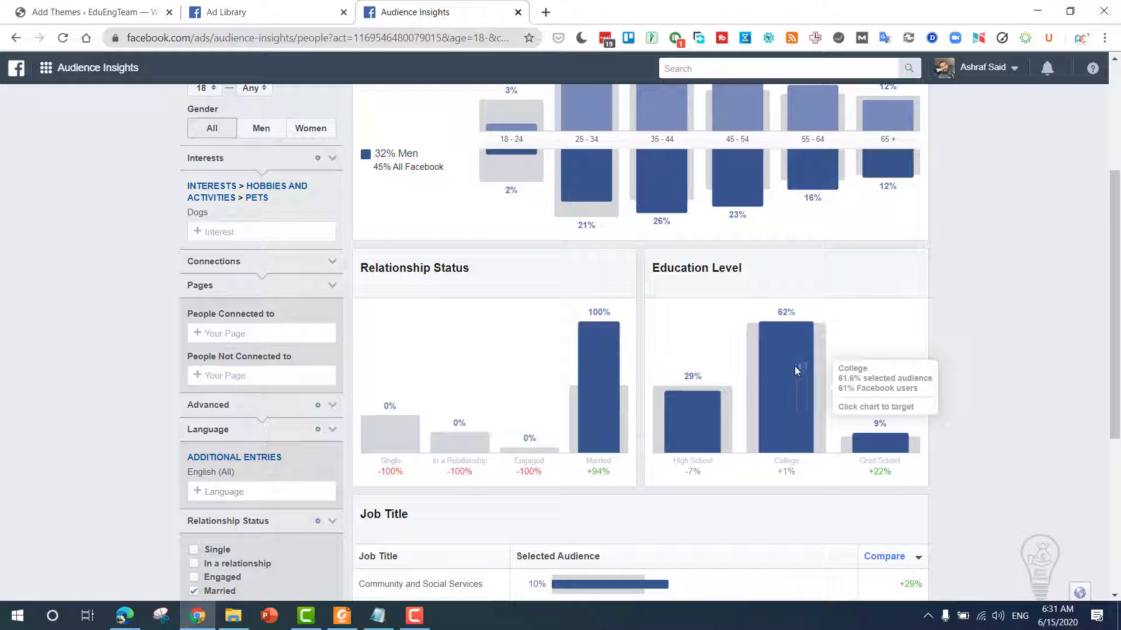
{"action": "scroll", "coordinate": [795, 385], "scroll_direction": "down", "scroll_amount": 5}
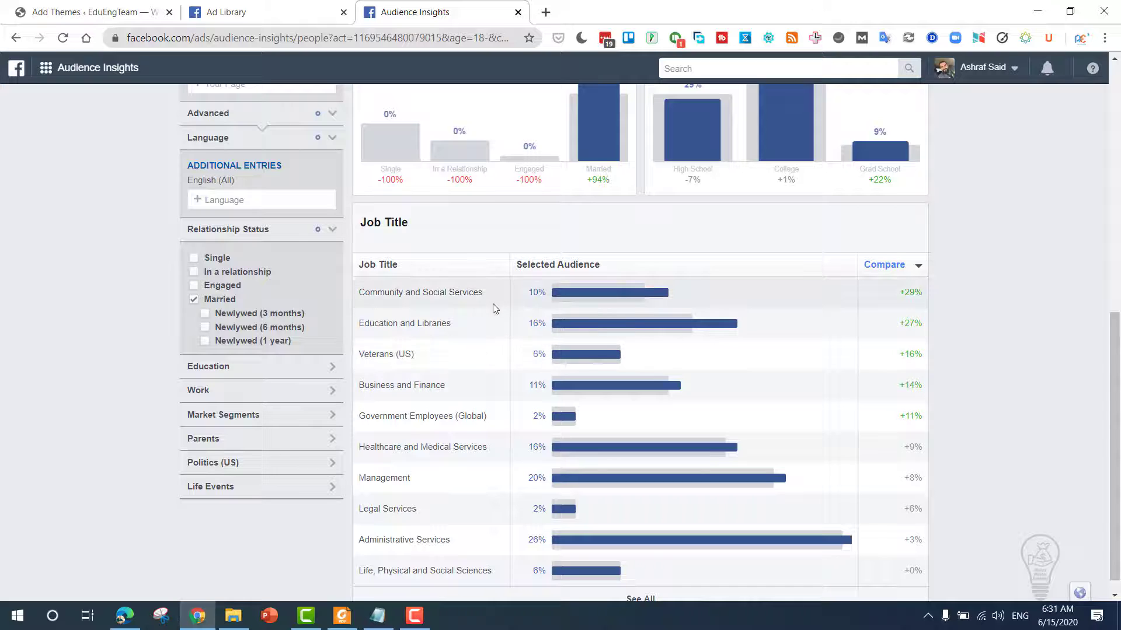
{"action": "scroll", "coordinate": [486, 388], "scroll_direction": "down", "scroll_amount": 1}
{"action": "scroll", "coordinate": [489, 402], "scroll_direction": "up", "scroll_amount": 4}
{"action": "scroll", "coordinate": [489, 402], "scroll_direction": "up", "scroll_amount": 2}
{"action": "scroll", "coordinate": [489, 404], "scroll_direction": "down", "scroll_amount": 4}
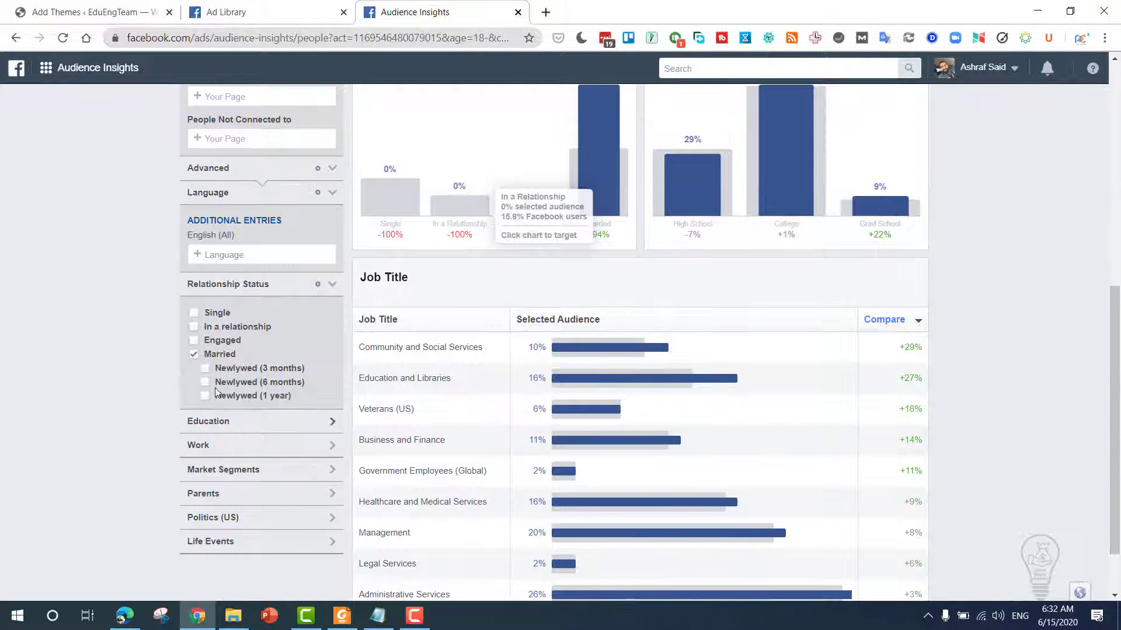
{"action": "left_click", "coordinate": [193, 354]}
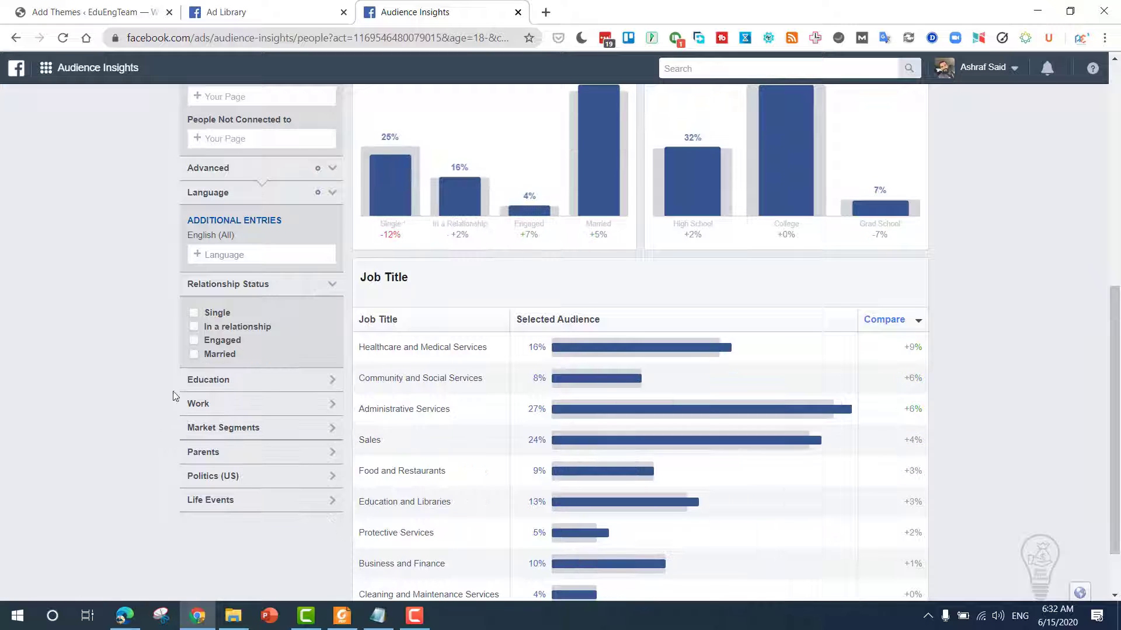
- Dismiss the location tip and view the audience's top Page Likes categories
{"action": "scroll", "coordinate": [158, 432], "scroll_direction": "up", "scroll_amount": 8}
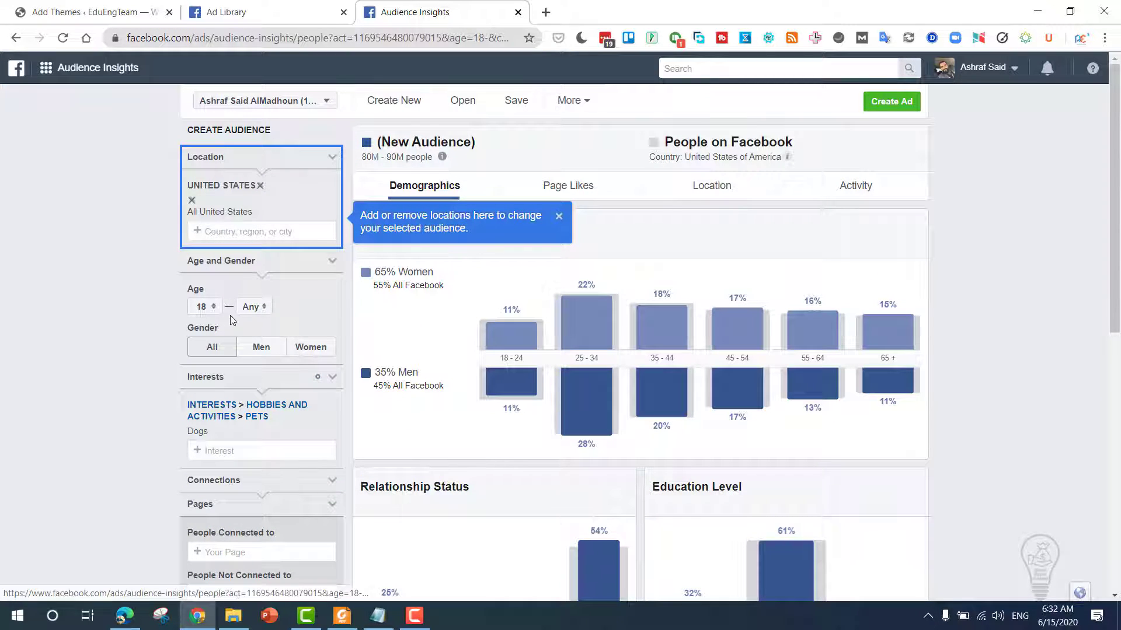
{"action": "left_click", "coordinate": [559, 216]}
{"action": "left_click", "coordinate": [554, 197]}
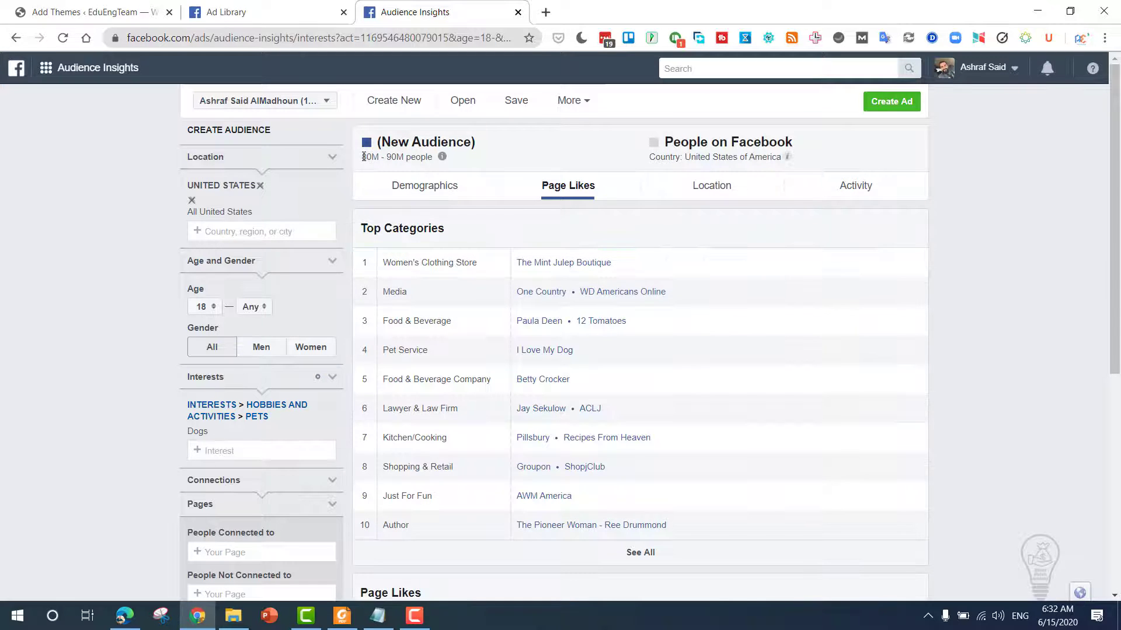
- Return to the Demographics view of the 80M–90M Dogs audience
{"action": "left_click_drag", "start_coordinate": [378, 156], "coordinate": [382, 157]}
{"action": "left_click", "coordinate": [375, 190]}
{"action": "left_click", "coordinate": [442, 185]}
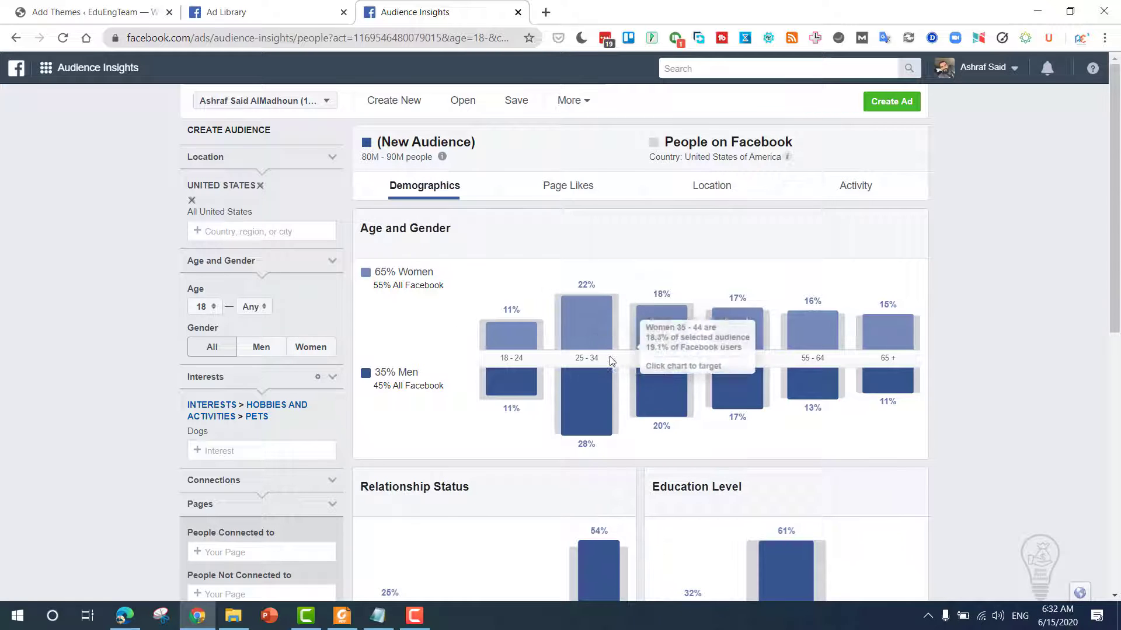
- Limit the audience to married women
{"action": "left_click", "coordinate": [318, 350]}
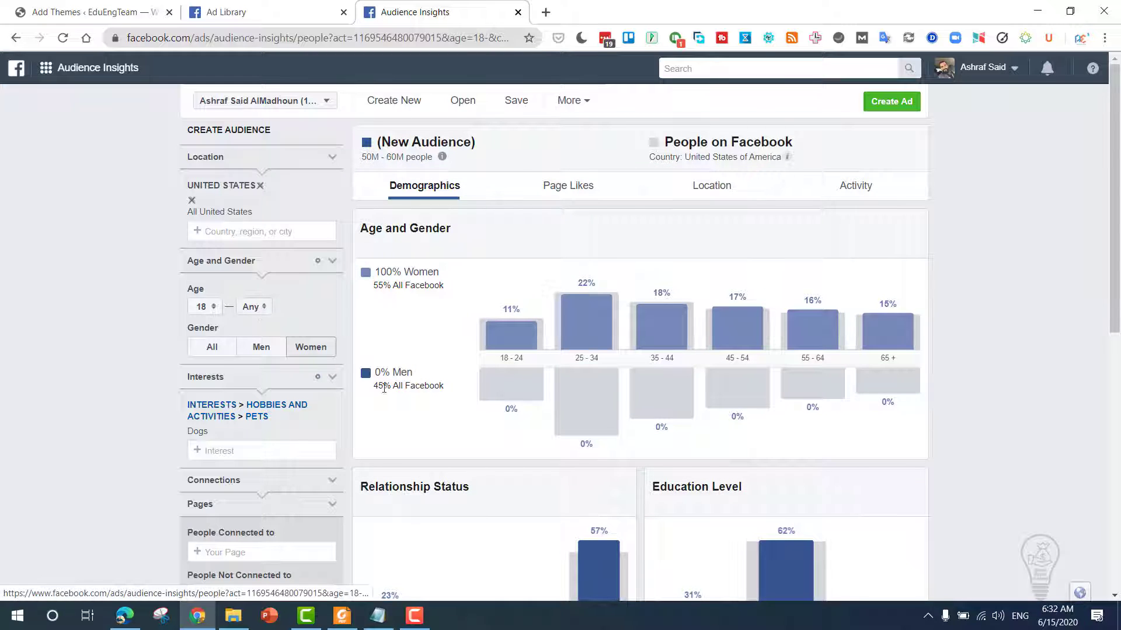
{"action": "scroll", "coordinate": [384, 391], "scroll_direction": "down", "scroll_amount": 4}
{"action": "scroll", "coordinate": [384, 391], "scroll_direction": "down", "scroll_amount": 4}
{"action": "scroll", "coordinate": [505, 404], "scroll_direction": "up", "scroll_amount": 2}
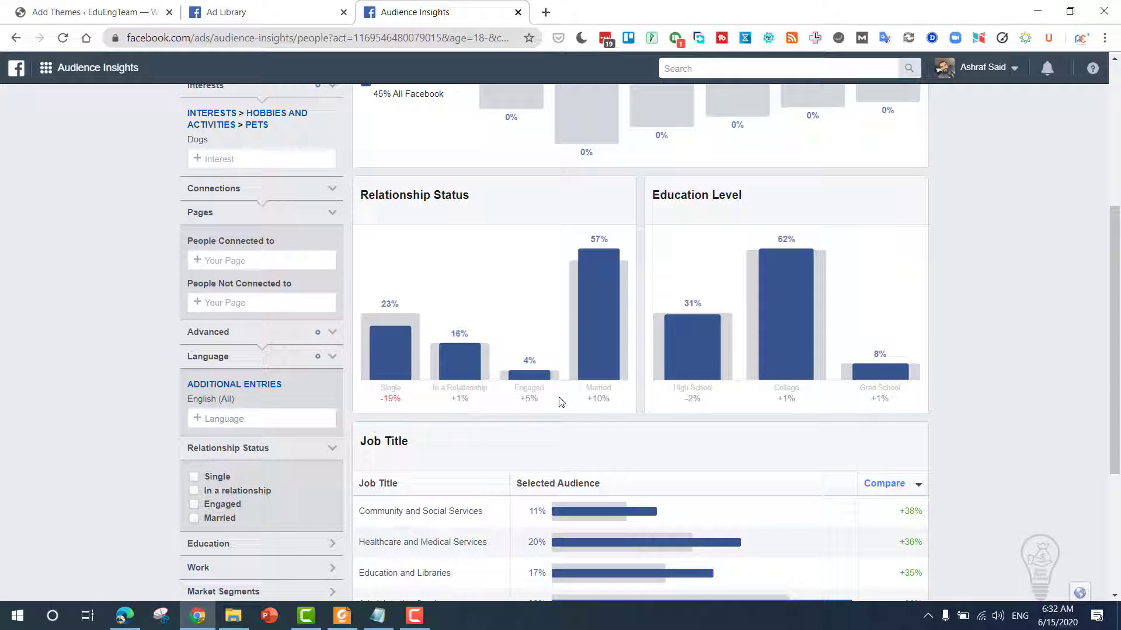
{"action": "mouse_move", "coordinate": [593, 306]}
{"action": "left_click", "coordinate": [195, 519]}
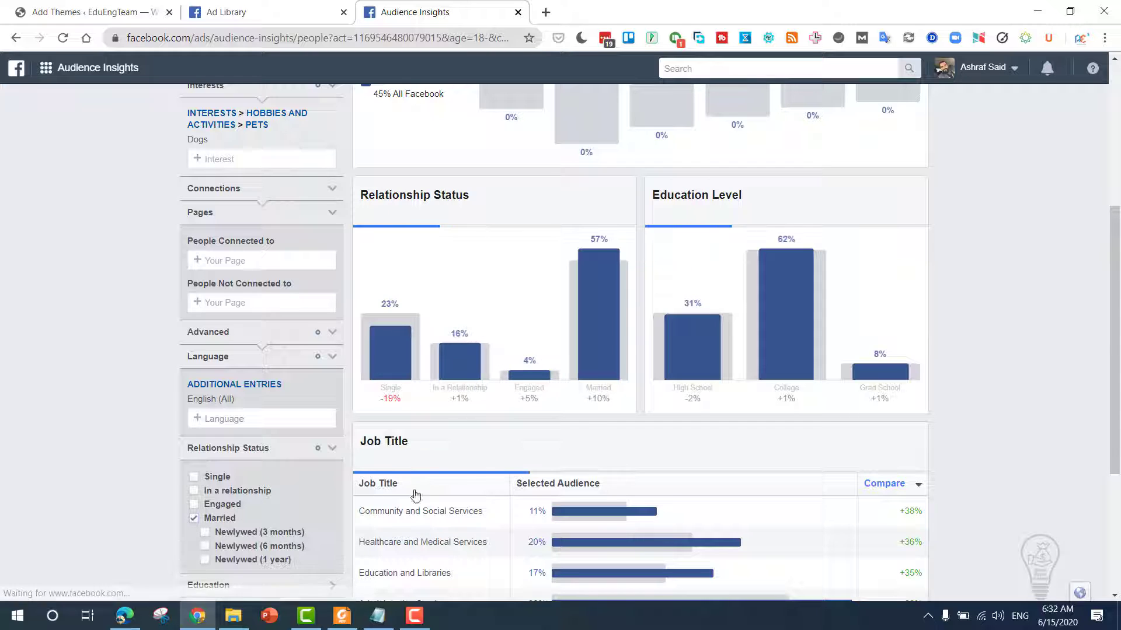
- Add College as an education filter for the audience
{"action": "mouse_move", "coordinate": [776, 332]}
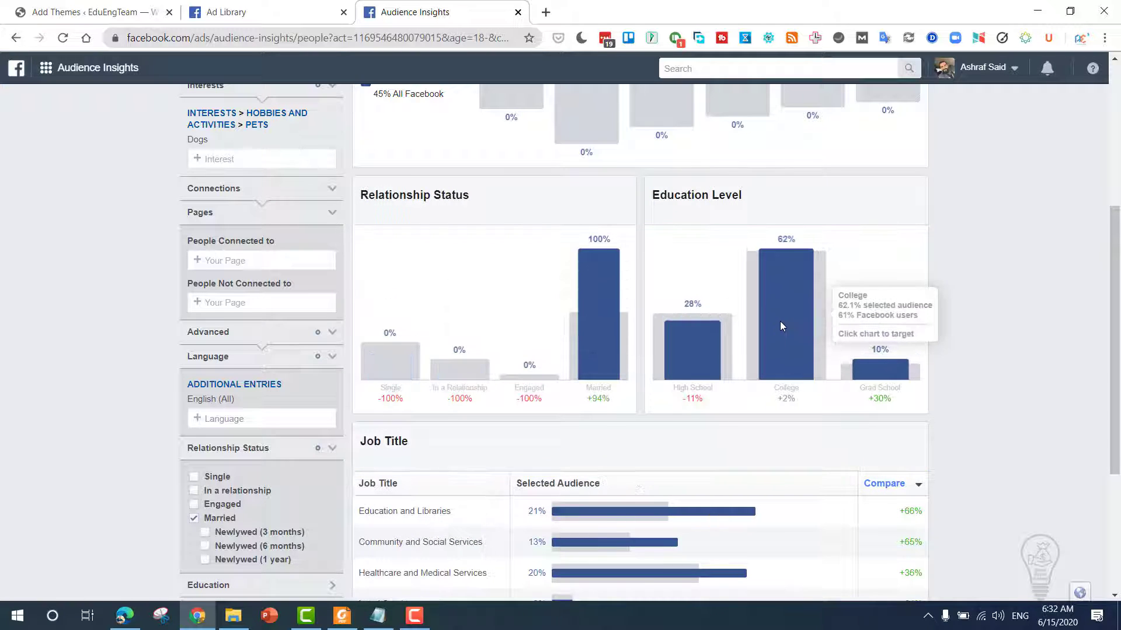
{"action": "scroll", "coordinate": [779, 325], "scroll_direction": "down", "scroll_amount": 2}
{"action": "left_click", "coordinate": [205, 439]}
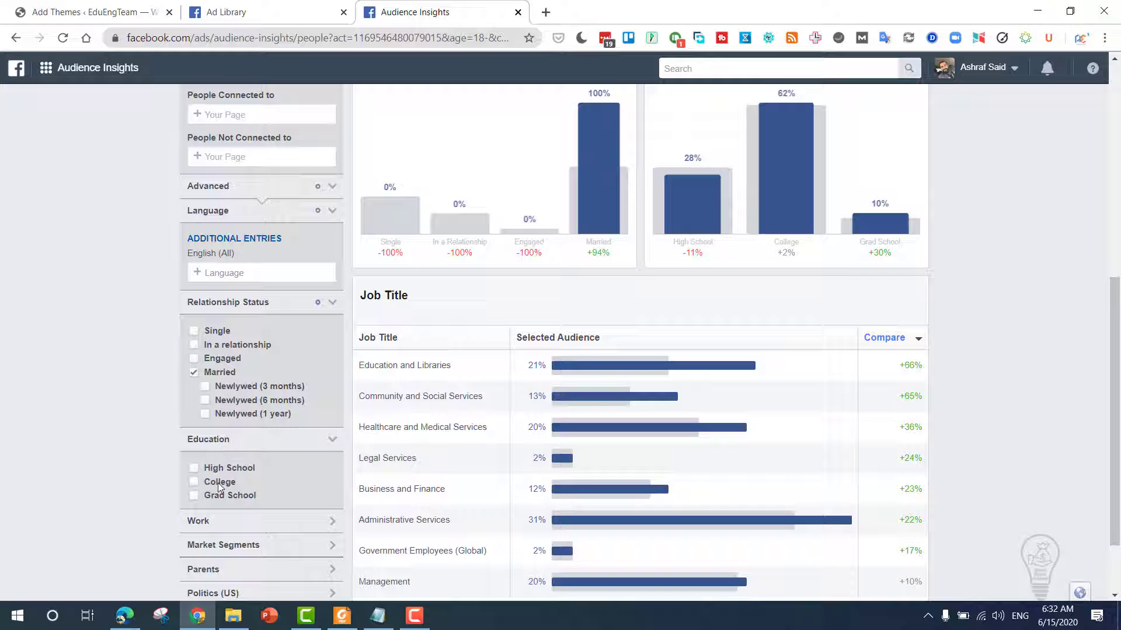
{"action": "mouse_move", "coordinate": [758, 230]}
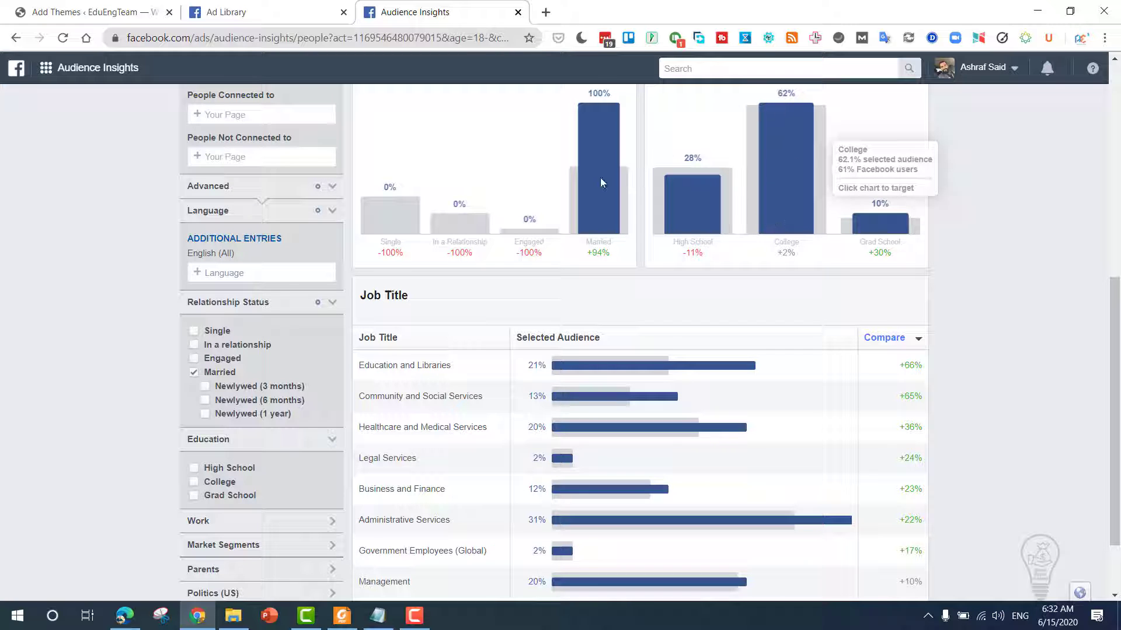
{"action": "left_click", "coordinate": [217, 487]}
{"action": "scroll", "coordinate": [107, 465], "scroll_direction": "up", "scroll_amount": 8}
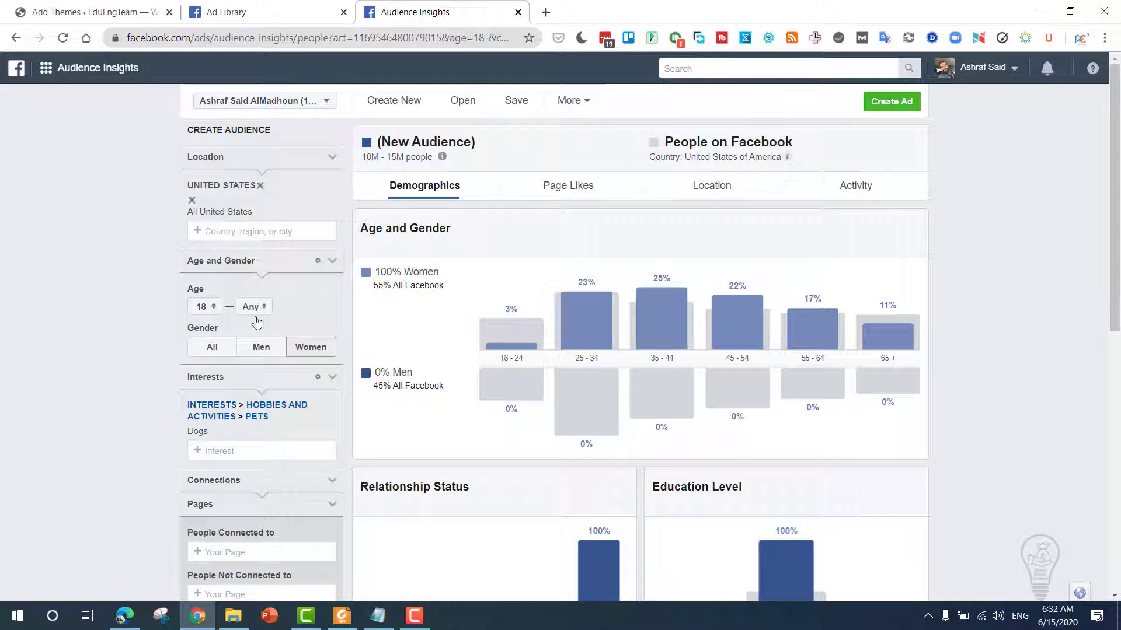
- Look through the Location and Page Likes tabs, then return to Demographics
{"action": "left_click", "coordinate": [724, 193]}
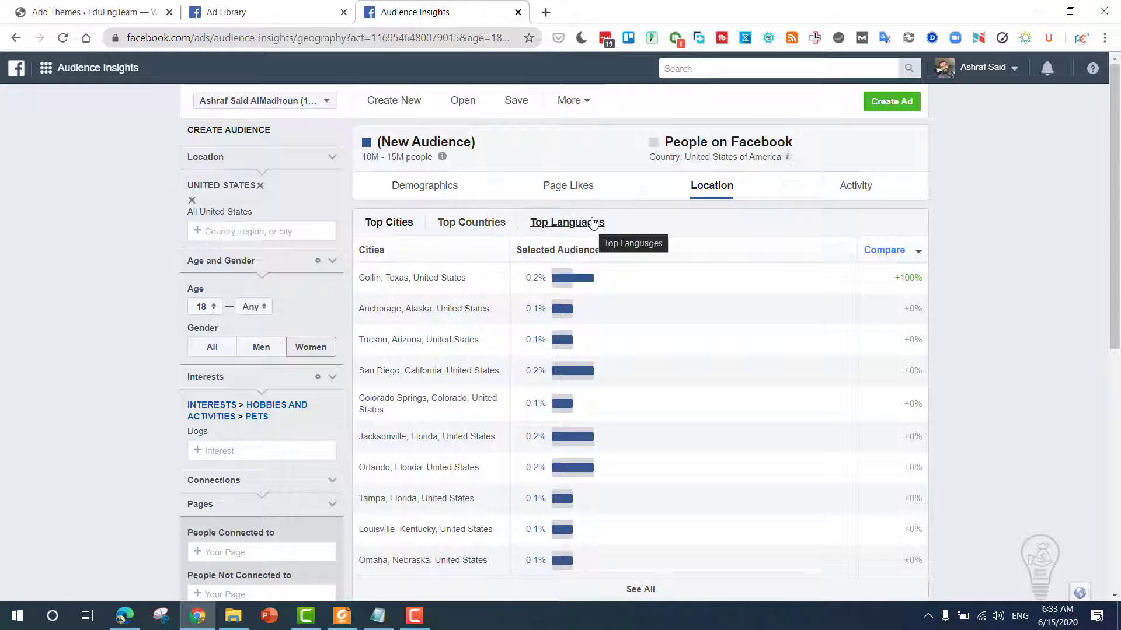
{"action": "left_click", "coordinate": [574, 187]}
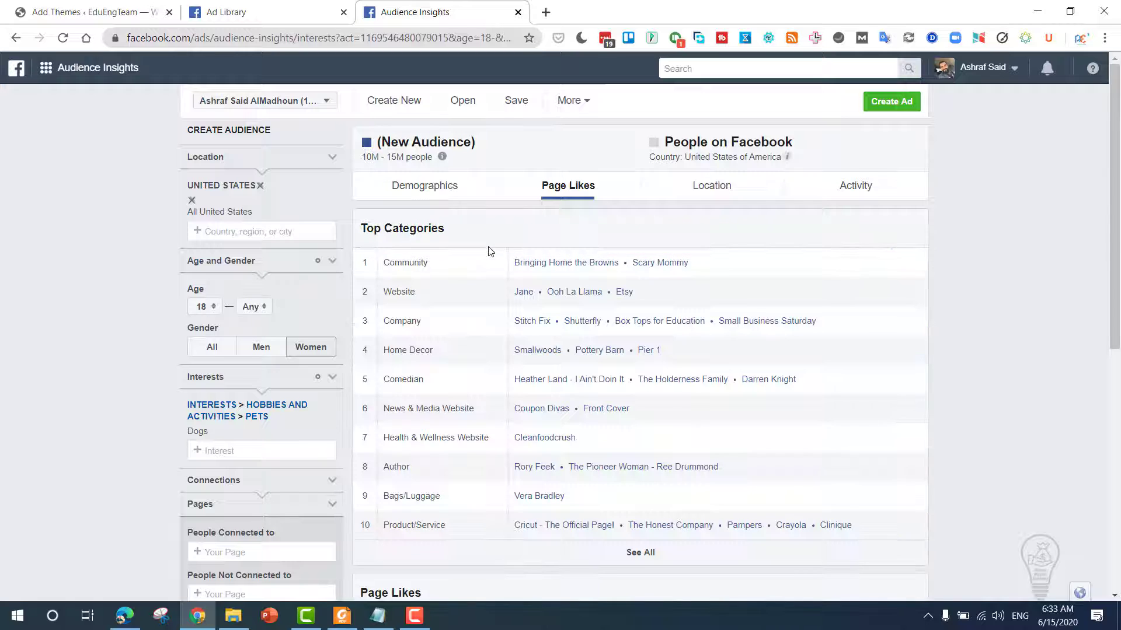
{"action": "left_click", "coordinate": [431, 185]}
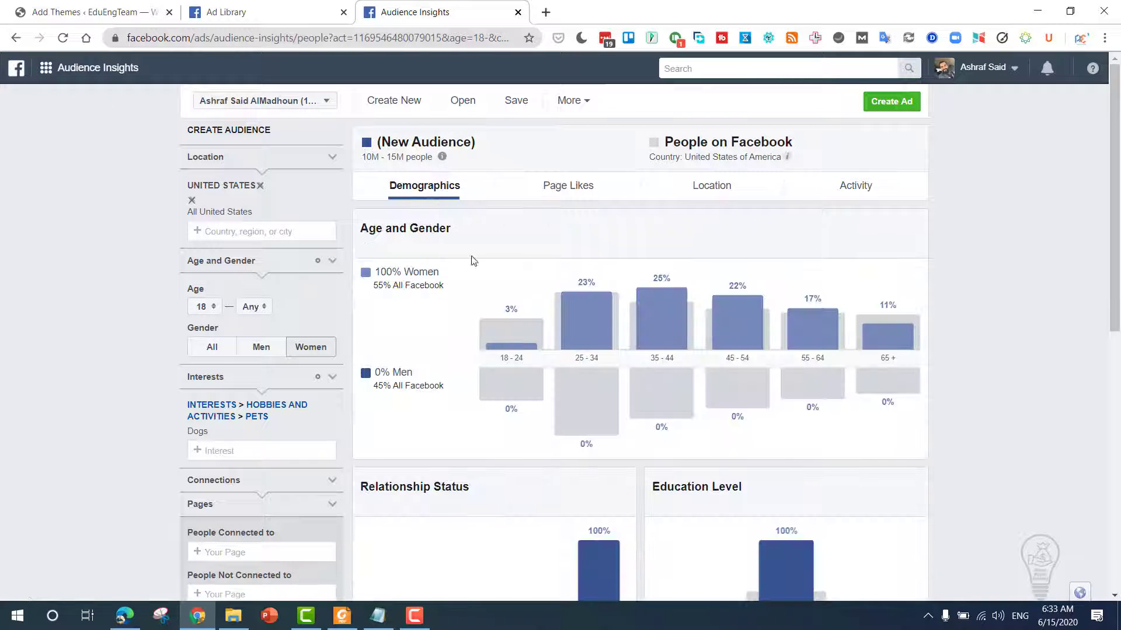
{"action": "scroll", "coordinate": [488, 326], "scroll_direction": "down", "scroll_amount": 10}
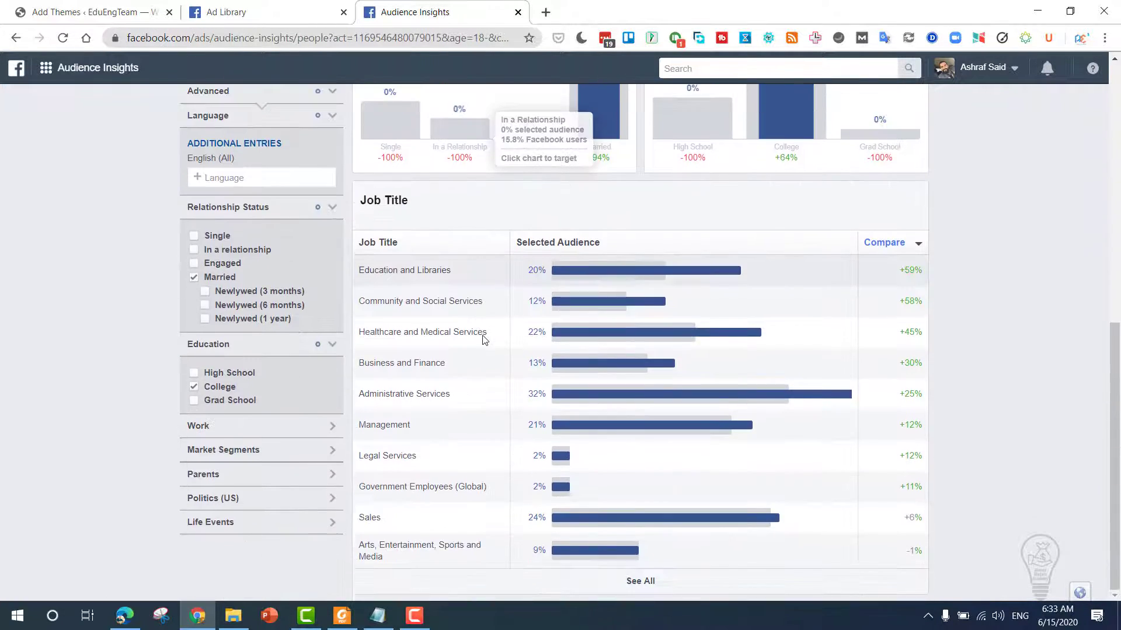
{"action": "scroll", "coordinate": [483, 335], "scroll_direction": "up", "scroll_amount": 7}
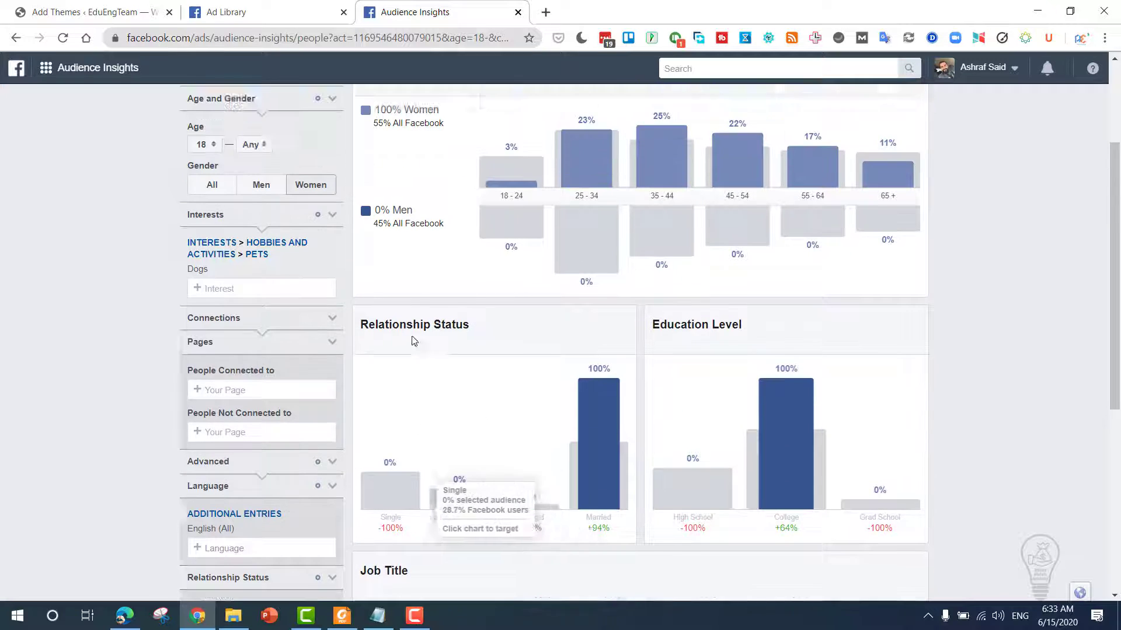
{"action": "scroll", "coordinate": [101, 245], "scroll_direction": "up", "scroll_amount": 2}
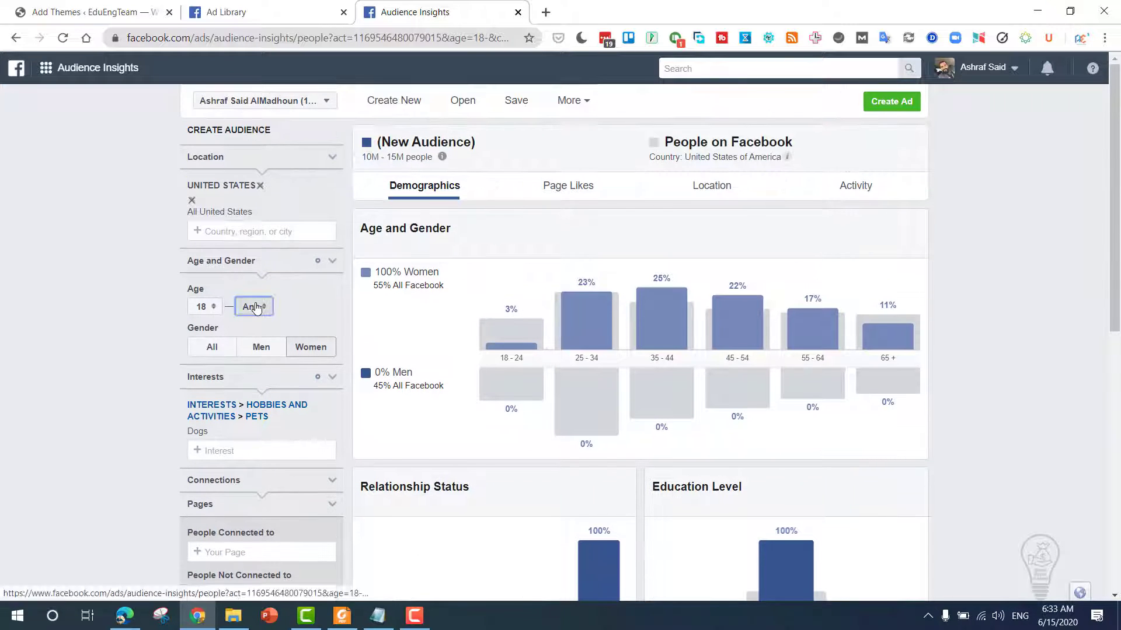
- Set the upper age limit to 65+, then change it to 45
{"action": "left_click", "coordinate": [257, 307]}
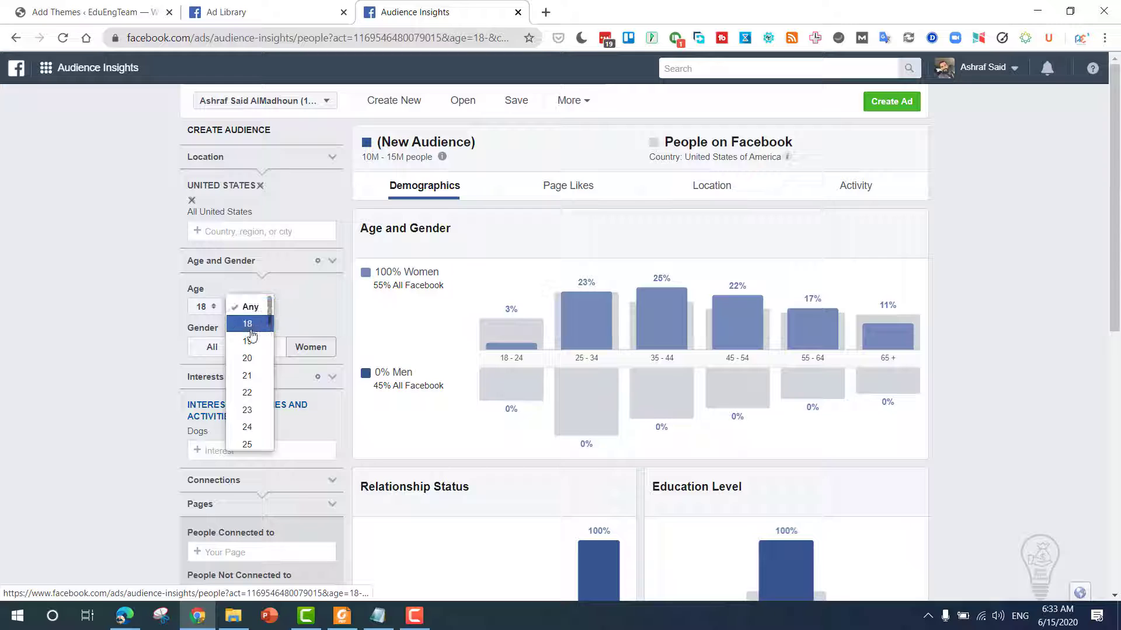
{"action": "scroll", "coordinate": [252, 362], "scroll_direction": "down", "scroll_amount": 12}
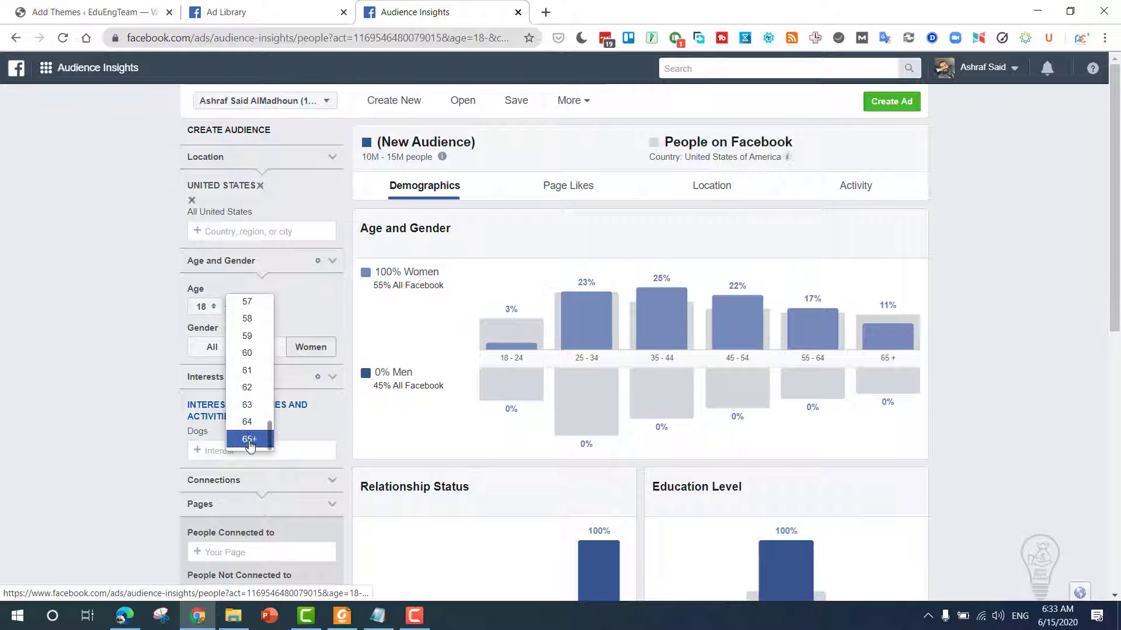
{"action": "left_click", "coordinate": [249, 441]}
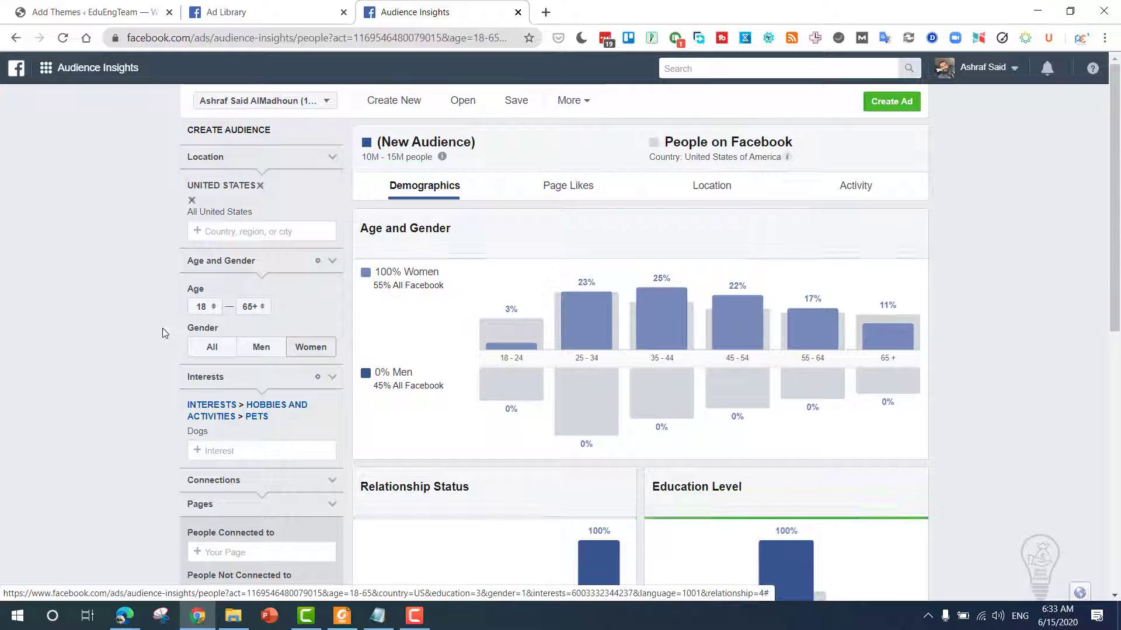
{"action": "left_click", "coordinate": [253, 306]}
{"action": "scroll", "coordinate": [260, 306], "scroll_direction": "up", "scroll_amount": 4}
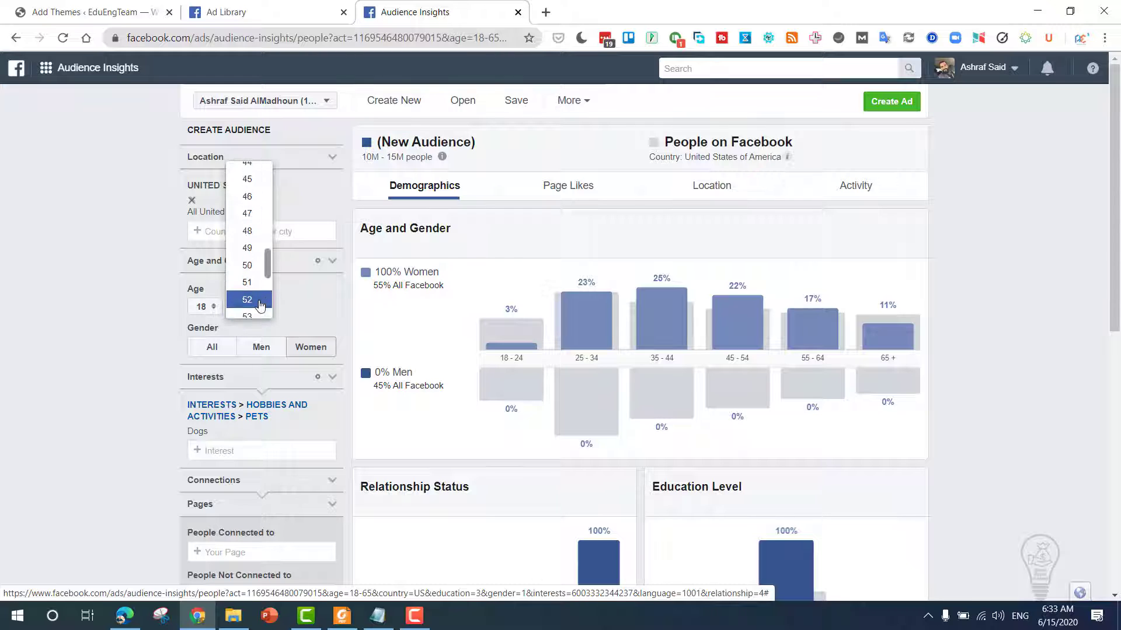
{"action": "key", "text": "Up"}
{"action": "key", "text": "Up"}
{"action": "key", "text": "Up"}
{"action": "key", "text": "Up"}
{"action": "key", "text": "Up"}
{"action": "key", "text": "Up"}
{"action": "key", "text": "Up"}
{"action": "key", "text": "Return"}
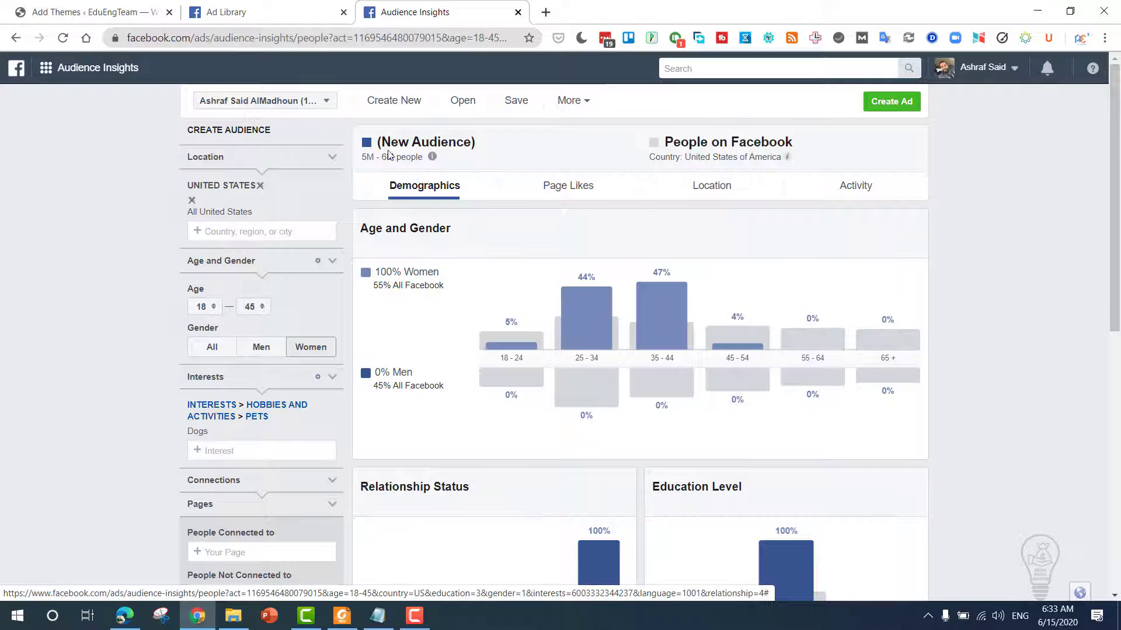
- Collapse the interests filter section and reopen the upper age limit choices
{"action": "left_click", "coordinate": [263, 312]}
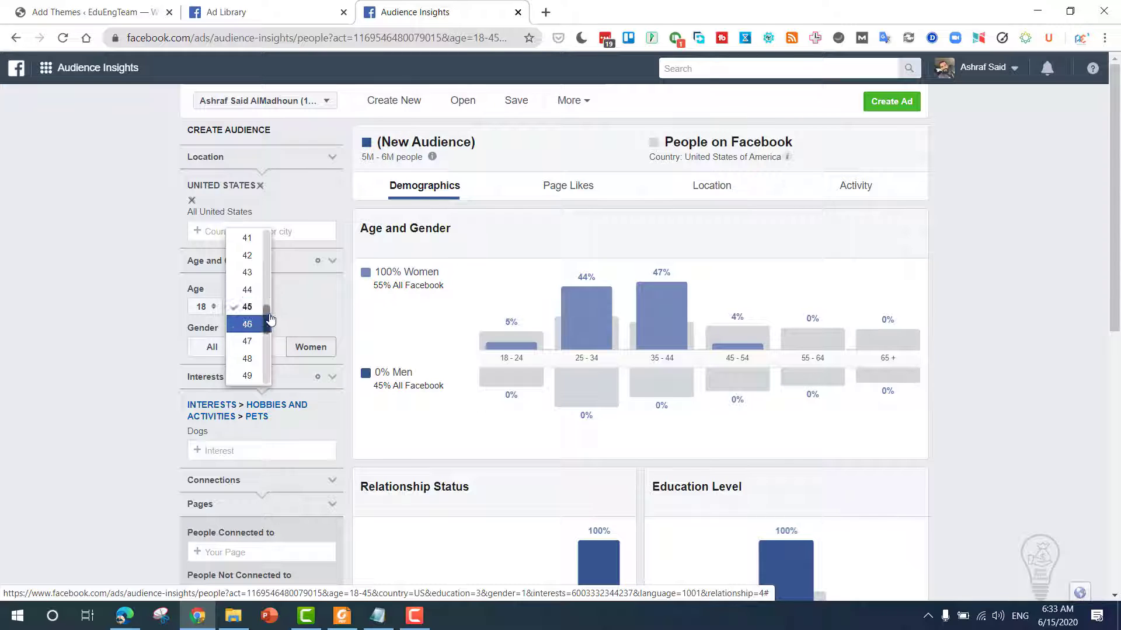
{"action": "left_click_drag", "start_coordinate": [266, 327], "coordinate": [265, 393]}
{"action": "left_click", "coordinate": [264, 393]}
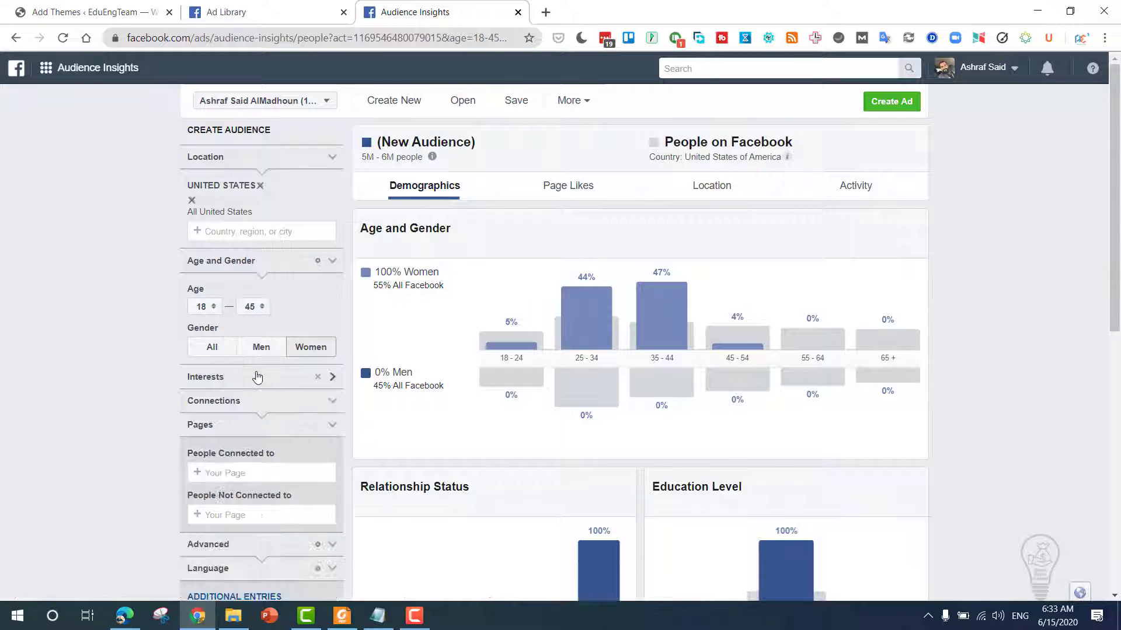
{"action": "left_click", "coordinate": [262, 307]}
- Scroll through the Relationship Status and Education charts of the 10M–15M audience
{"action": "scroll", "coordinate": [248, 351], "scroll_direction": "down", "scroll_amount": 10}
{"action": "scroll", "coordinate": [251, 346], "scroll_direction": "up", "scroll_amount": 4}
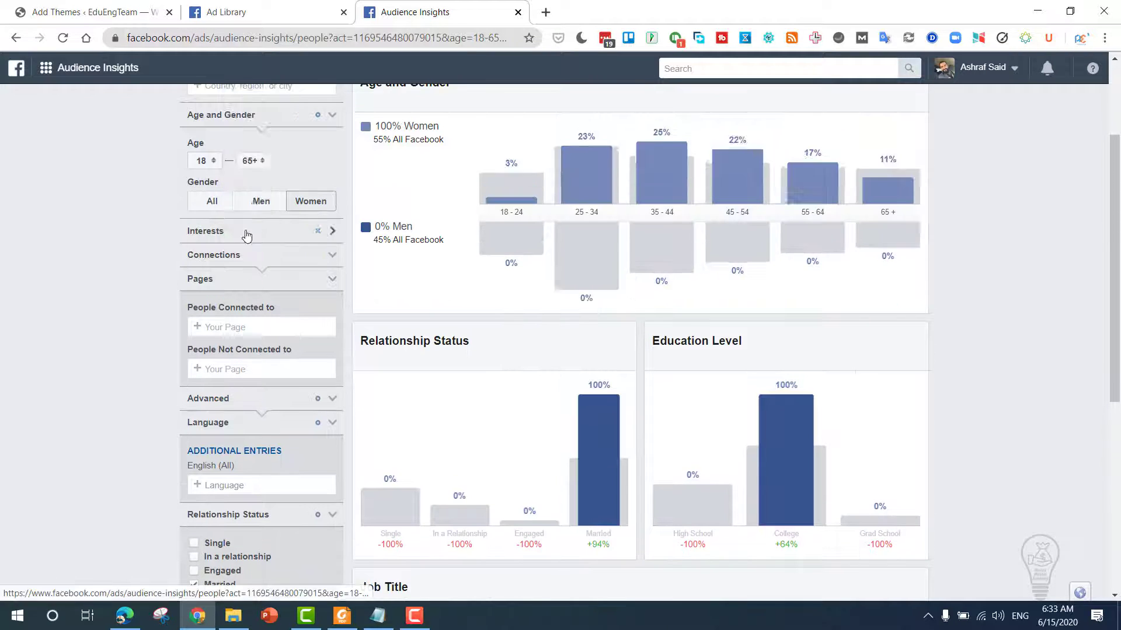
{"action": "scroll", "coordinate": [222, 305], "scroll_direction": "up", "scroll_amount": 3}
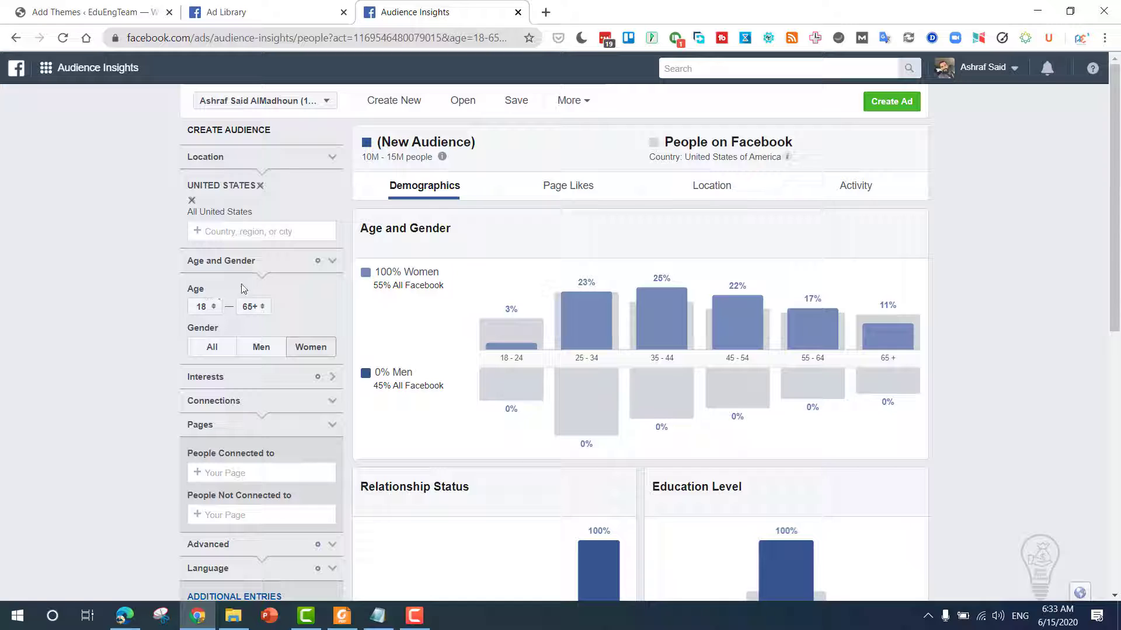
{"action": "scroll", "coordinate": [167, 415], "scroll_direction": "down", "scroll_amount": 5}
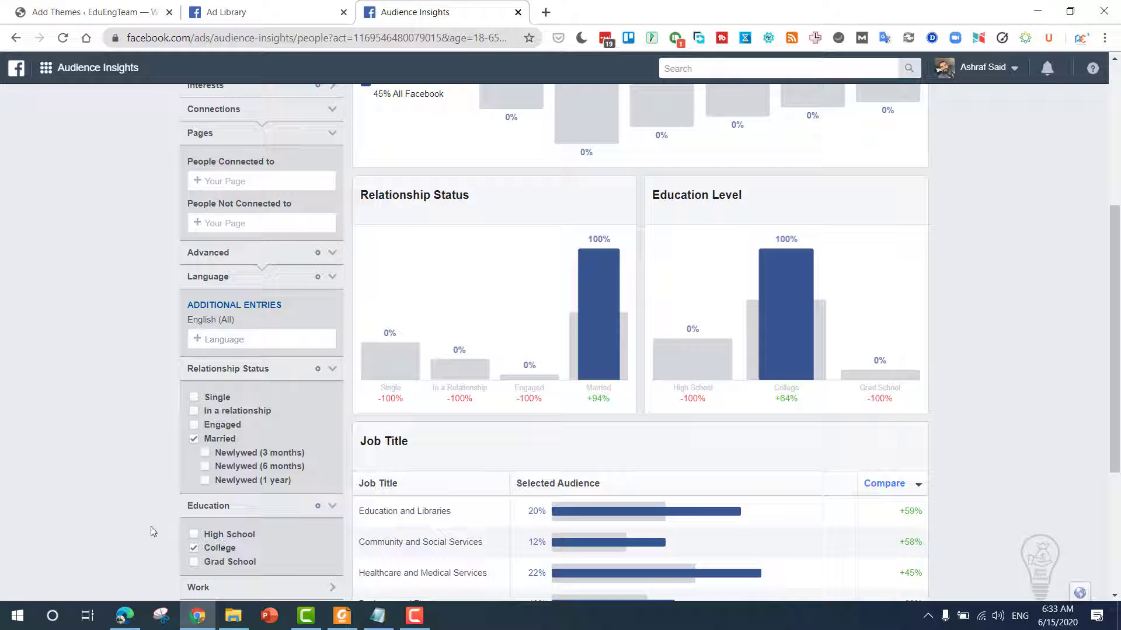
{"action": "scroll", "coordinate": [150, 524], "scroll_direction": "up", "scroll_amount": 5}
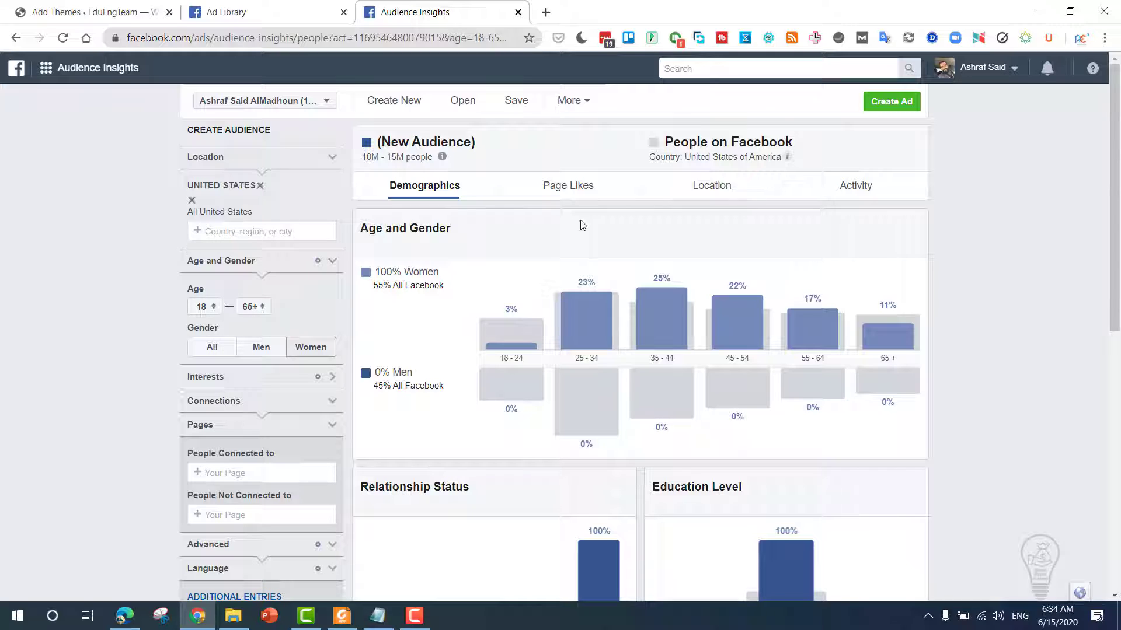
- Create an ad for this audience and dismiss the ad-blocker warning
{"action": "left_click", "coordinate": [890, 101]}
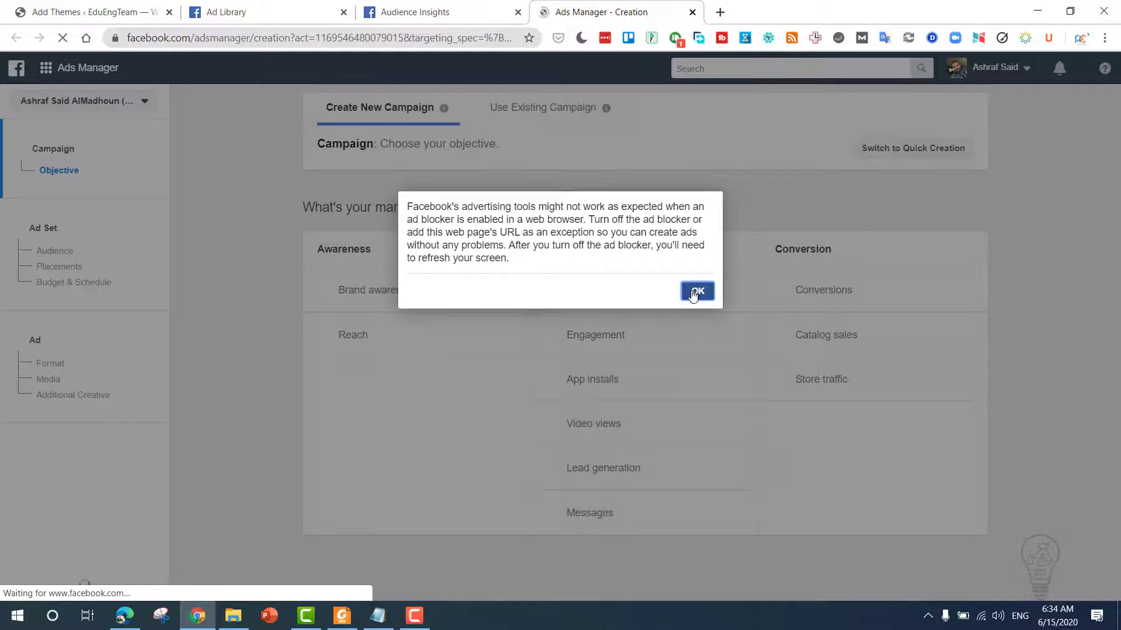
{"action": "left_click", "coordinate": [686, 290]}
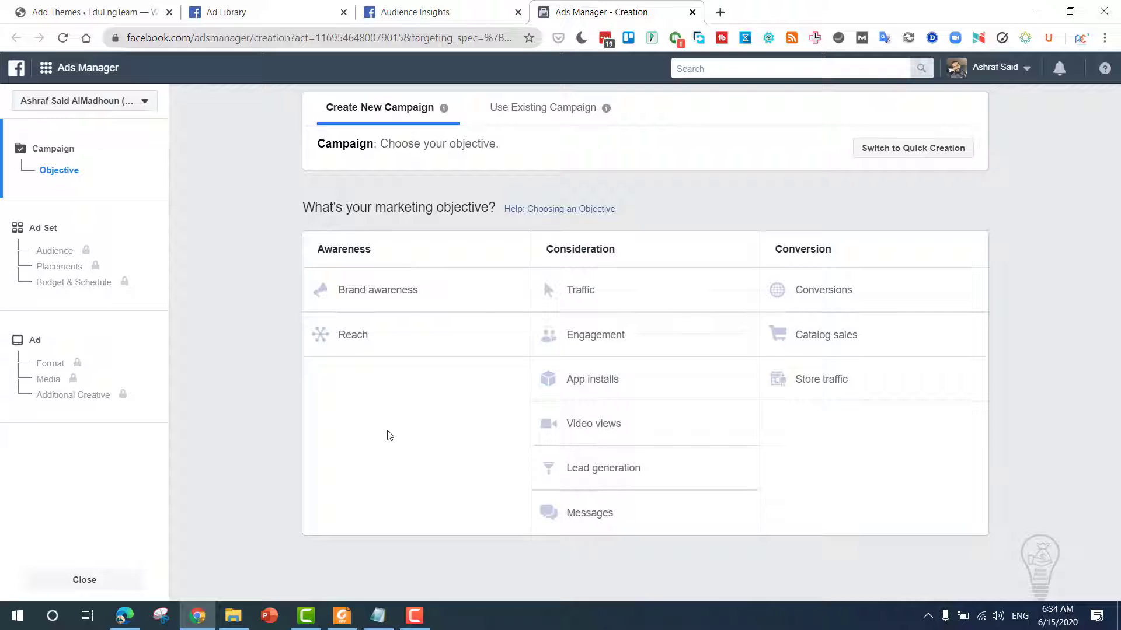
- Choose Traffic as the campaign objective and rename the campaign 'Traffic ad ar'
{"action": "left_click", "coordinate": [632, 294]}
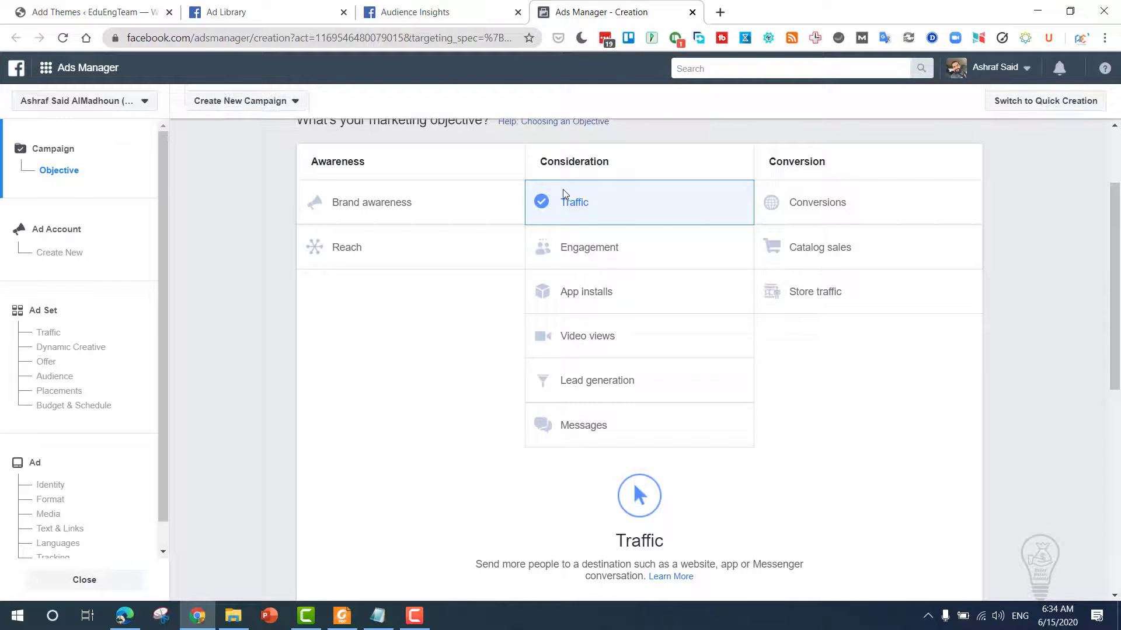
{"action": "scroll", "coordinate": [453, 326], "scroll_direction": "down", "scroll_amount": 8}
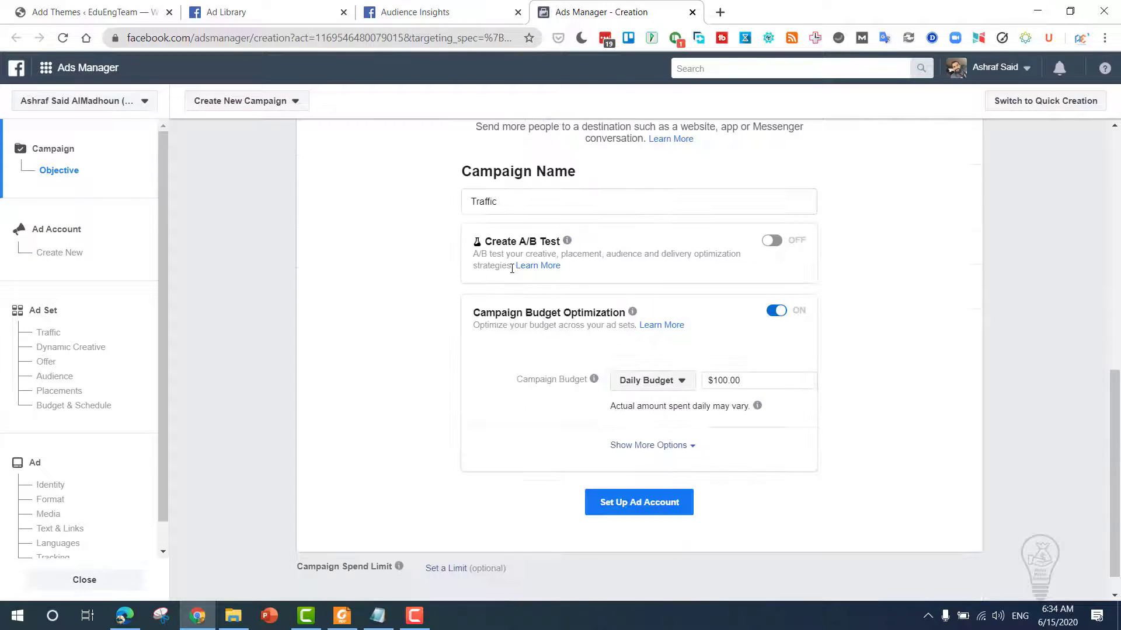
{"action": "left_click", "coordinate": [506, 201]}
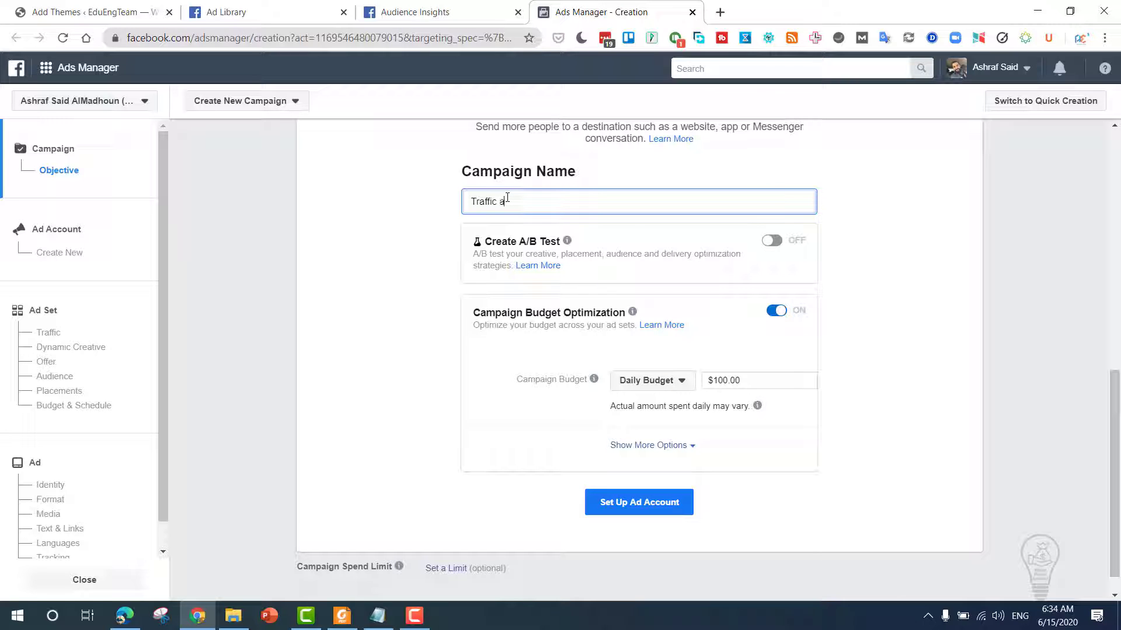
{"action": "key", "text": "BackSpace"}
{"action": "key", "text": "BackSpace"}
{"action": "key", "text": "BackSpace"}
{"action": "type", "text": "ad ar"}
- Switch the campaign budget from daily to a $100.00 lifetime budget
{"action": "left_click", "coordinate": [634, 382]}
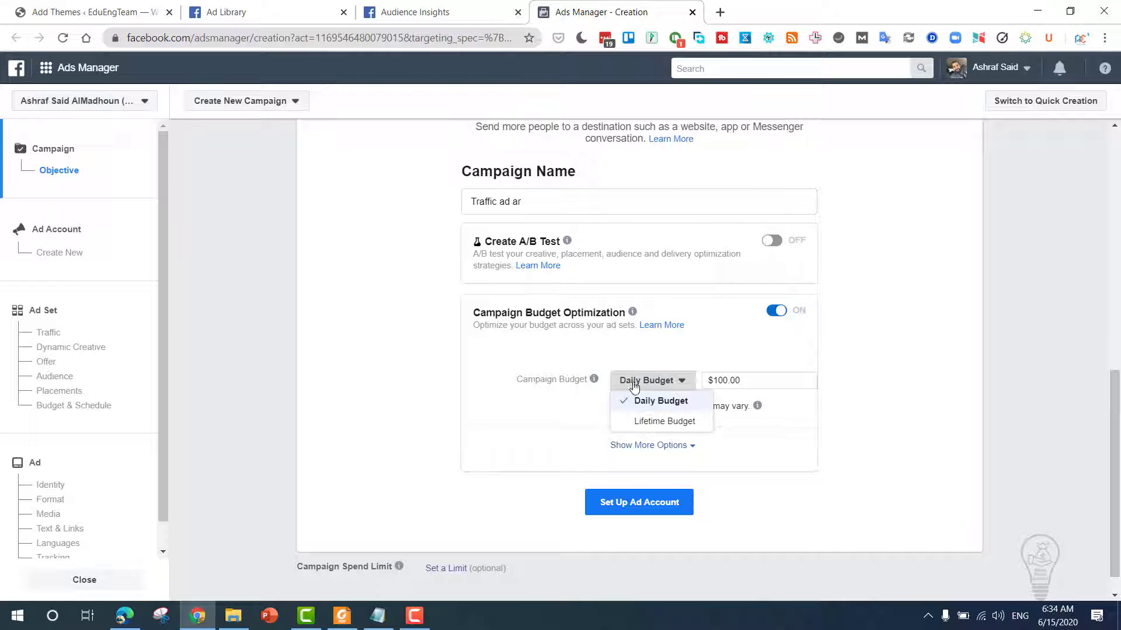
{"action": "left_click", "coordinate": [661, 423]}
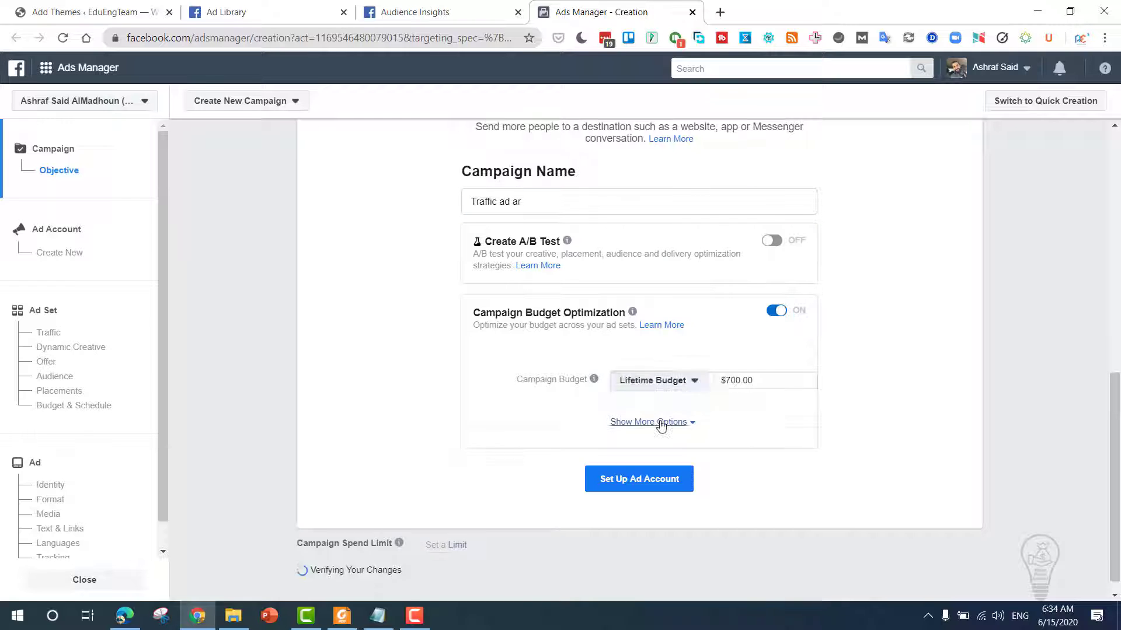
{"action": "left_click", "coordinate": [726, 380]}
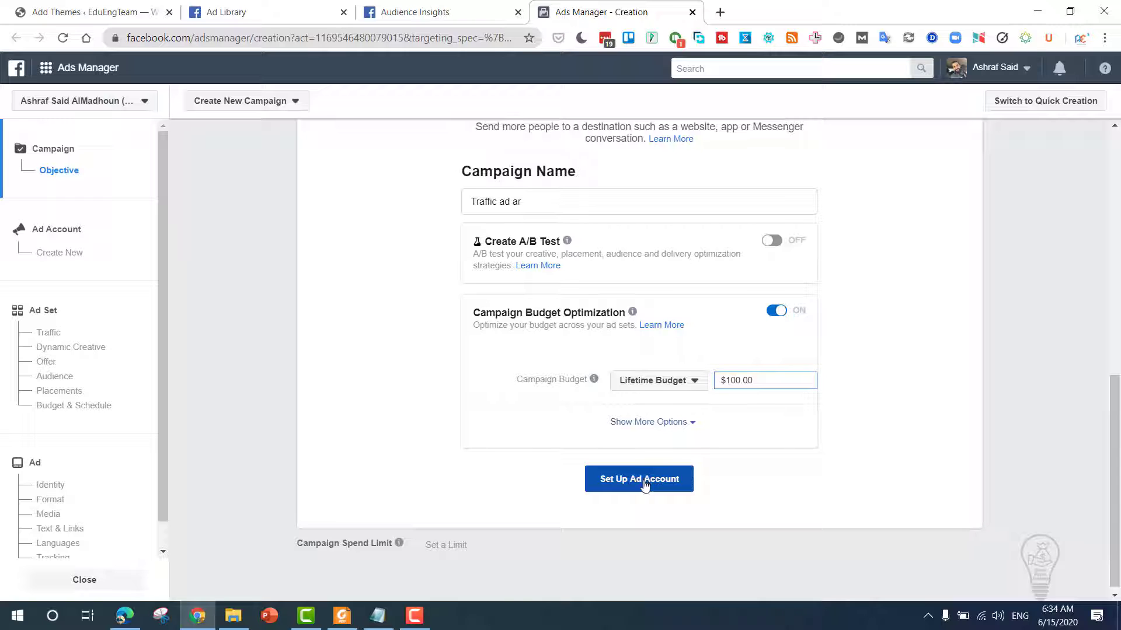
- Accept the ad account settings and name the ad set 'Women US - 18 - 65 Married and College'
{"action": "left_click", "coordinate": [644, 485]}
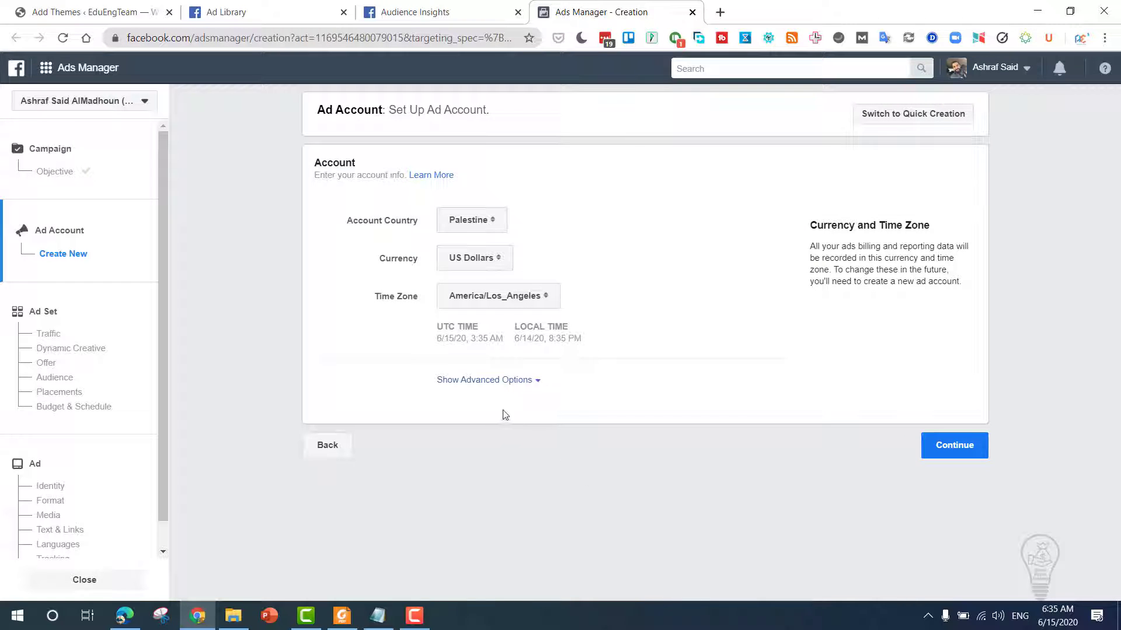
{"action": "left_click", "coordinate": [956, 446]}
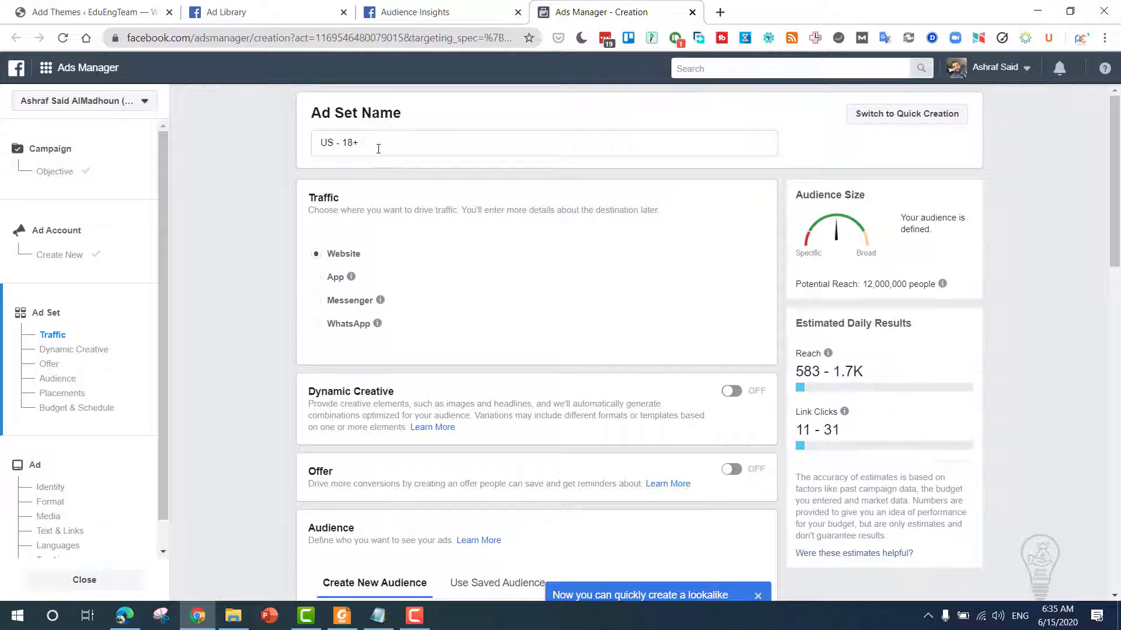
{"action": "left_click", "coordinate": [320, 143]}
{"action": "type", "text": "Women"}
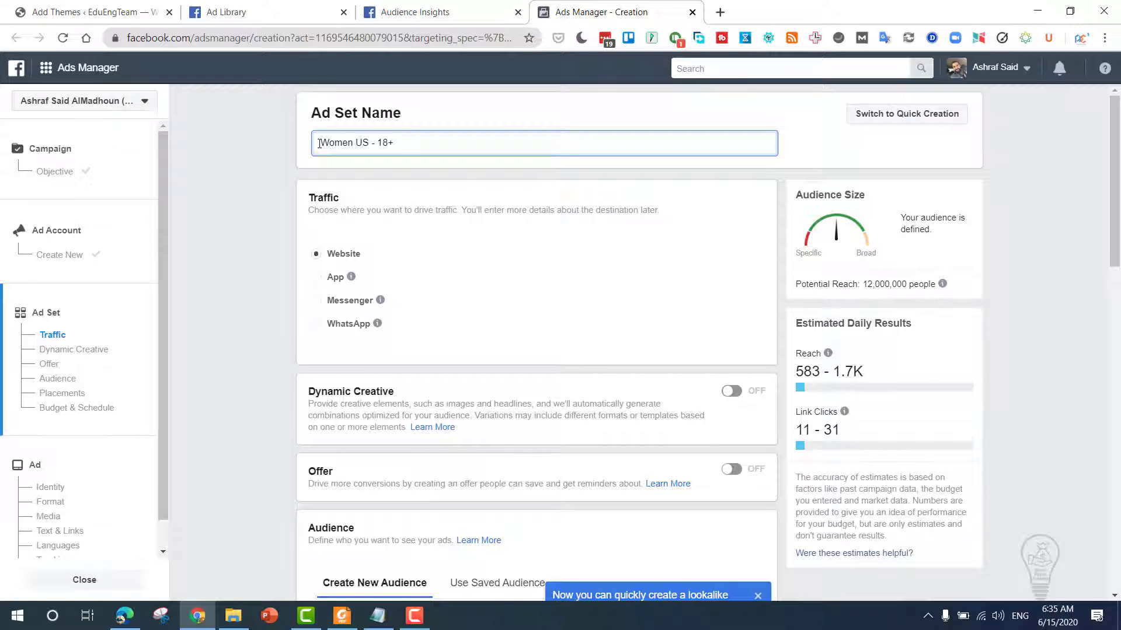
{"action": "left_click", "coordinate": [467, 144]}
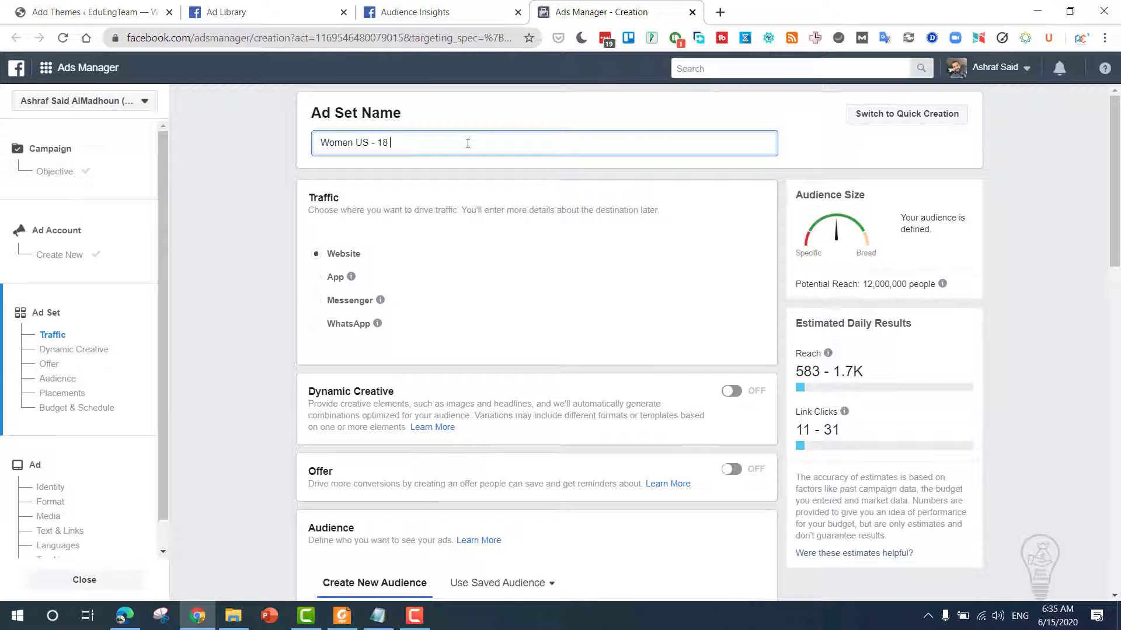
{"action": "type", "text": "Married and College"}
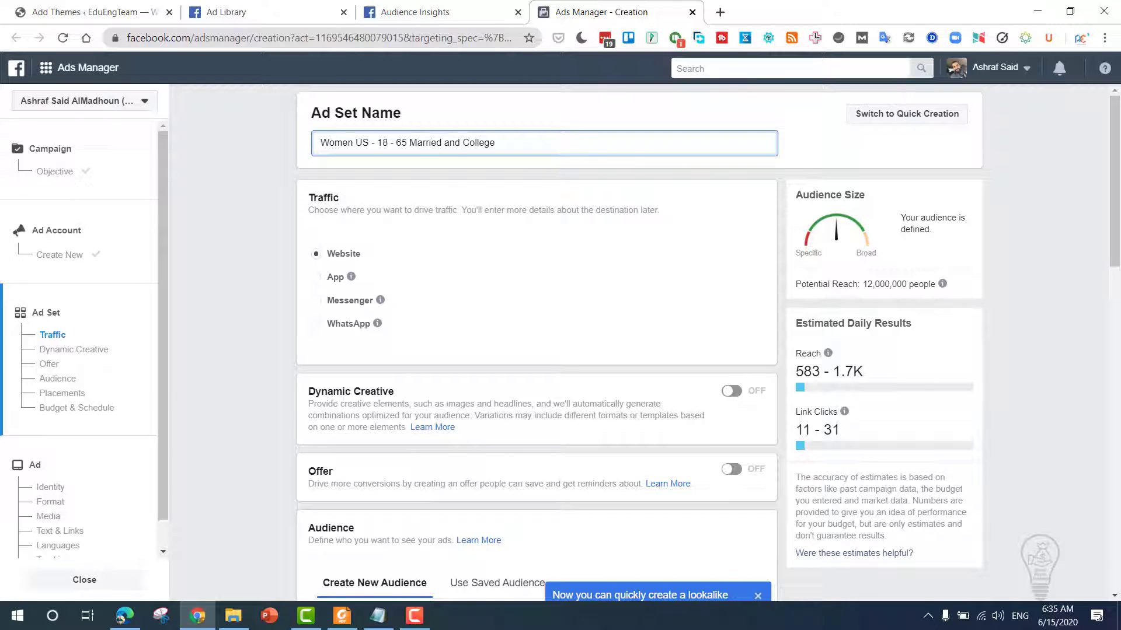
{"action": "scroll", "coordinate": [327, 292], "scroll_direction": "down", "scroll_amount": 1}
{"action": "scroll", "coordinate": [286, 307], "scroll_direction": "down", "scroll_amount": 4}
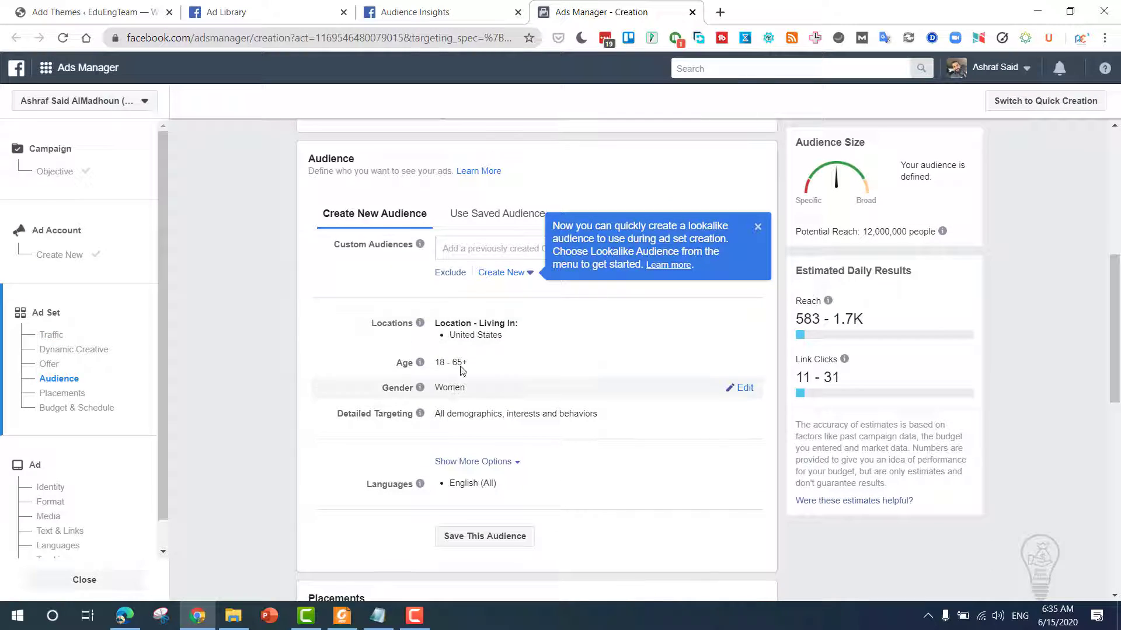
{"action": "left_click", "coordinate": [758, 227]}
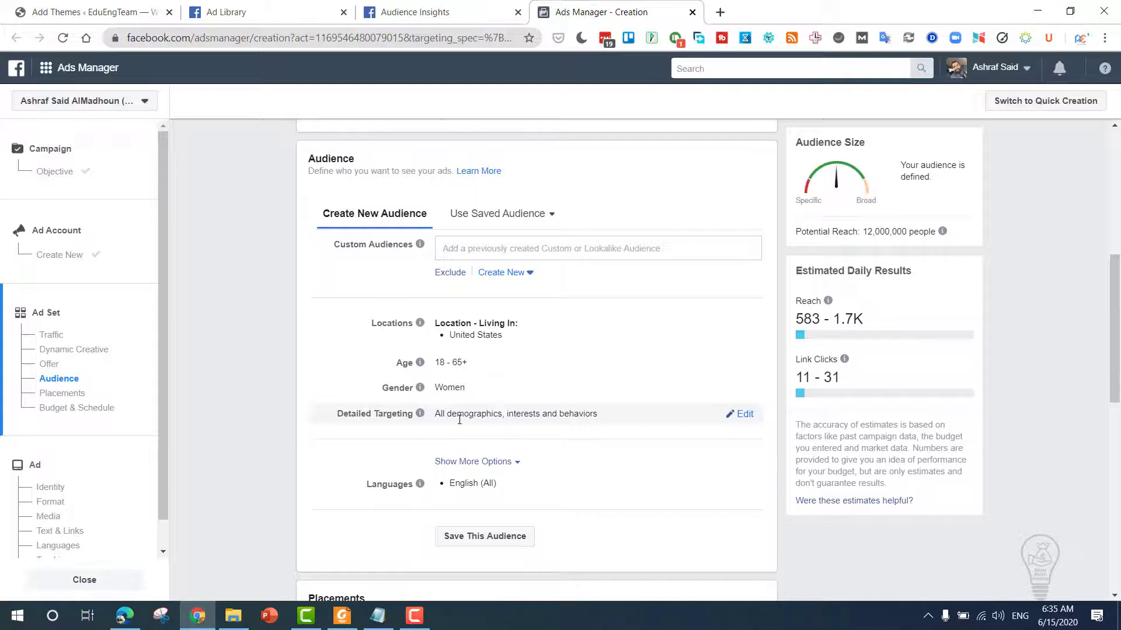
{"action": "left_click", "coordinate": [478, 246]}
{"action": "scroll", "coordinate": [303, 295], "scroll_direction": "up", "scroll_amount": 5}
{"action": "scroll", "coordinate": [297, 303], "scroll_direction": "up", "scroll_amount": 1}
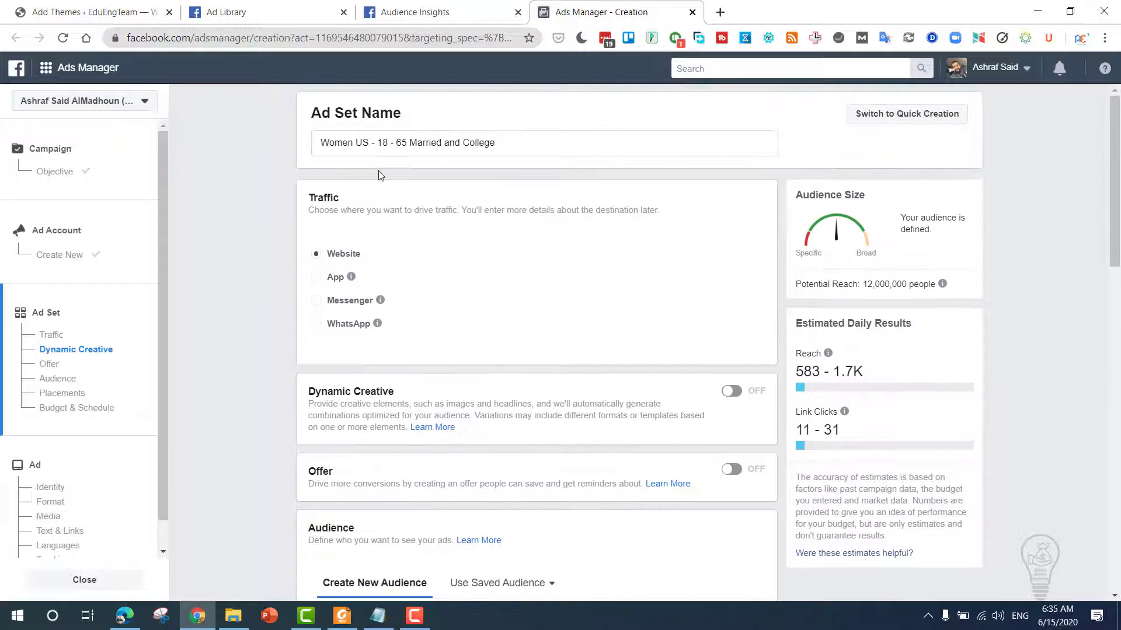
{"action": "scroll", "coordinate": [245, 310], "scroll_direction": "down", "scroll_amount": 2}
{"action": "scroll", "coordinate": [269, 339], "scroll_direction": "down", "scroll_amount": 2}
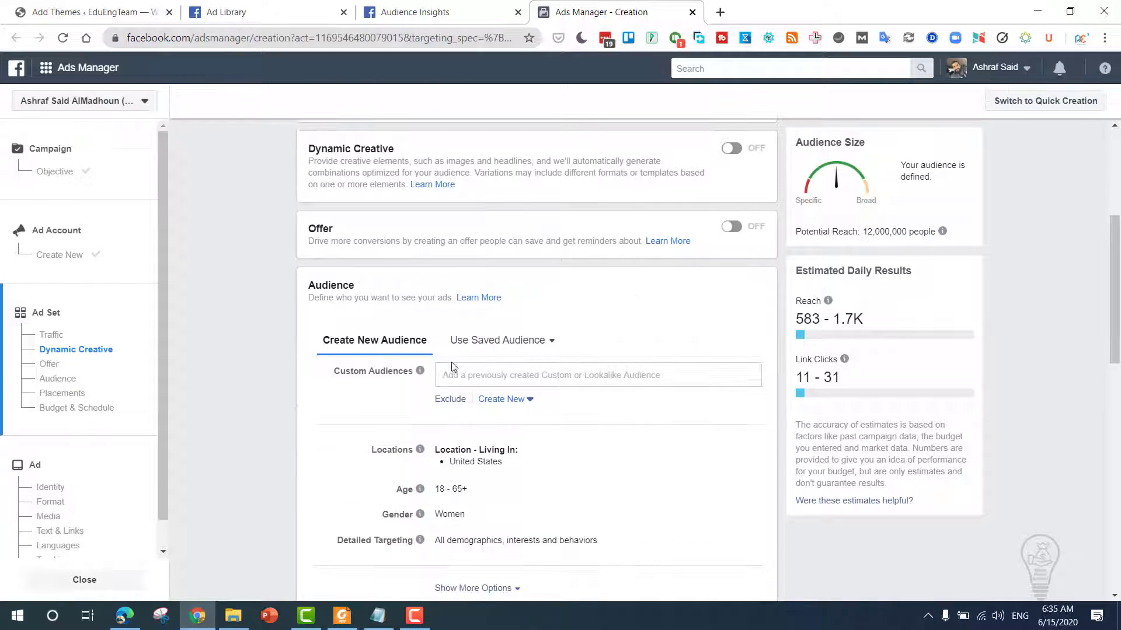
{"action": "left_click", "coordinate": [461, 376]}
{"action": "type", "text": "Women US - 18 - 65 Married and College"}
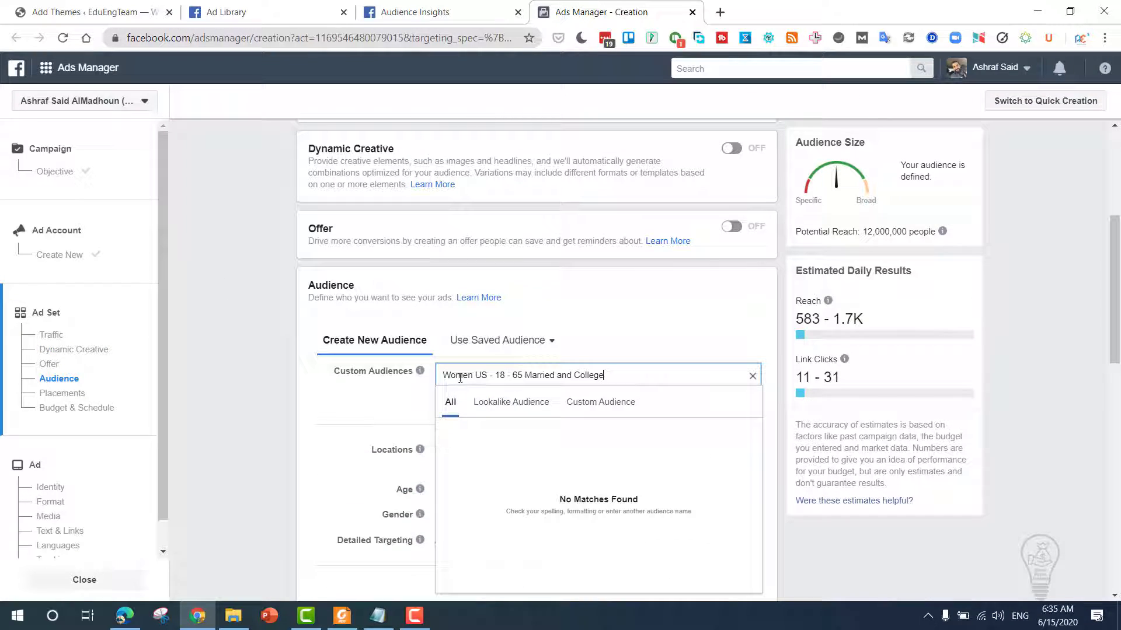
{"action": "left_click", "coordinate": [280, 425]}
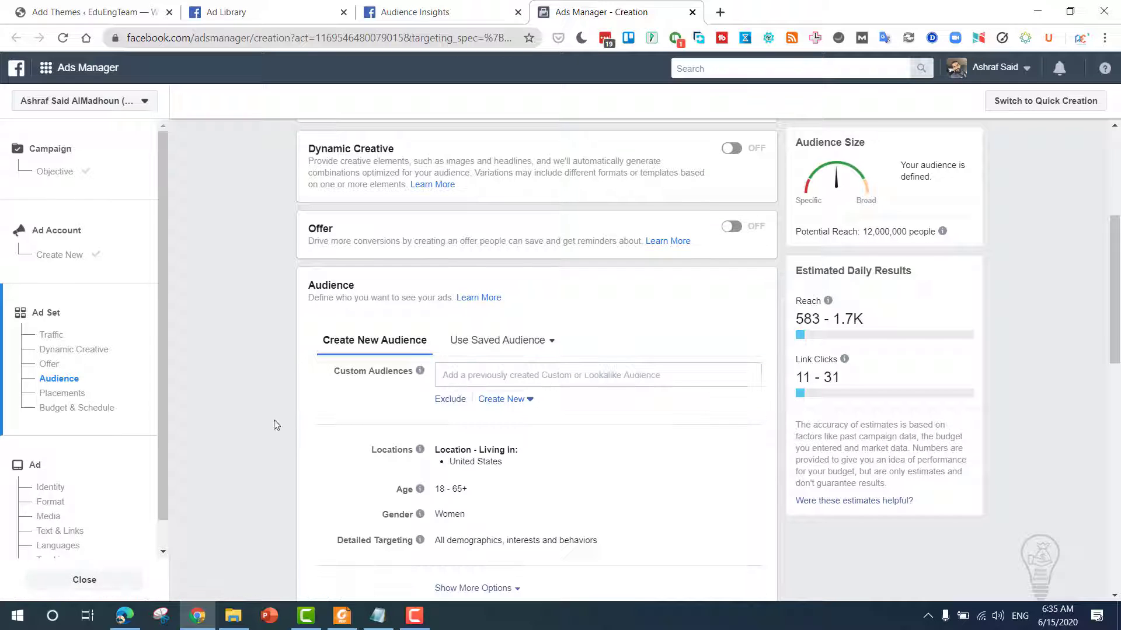
{"action": "left_click", "coordinate": [486, 400]}
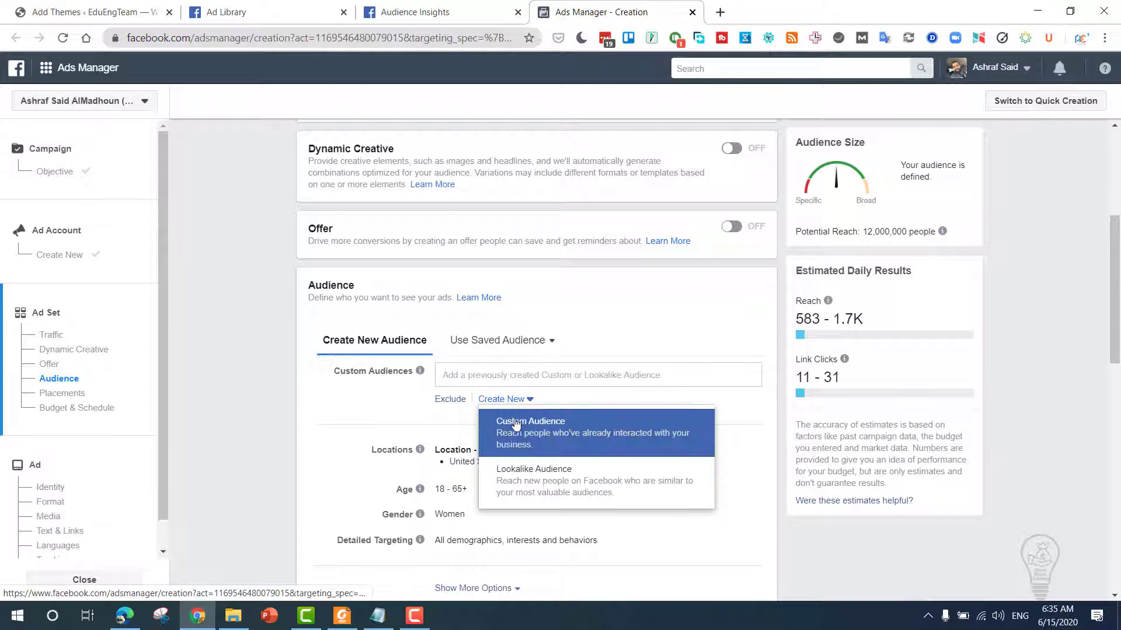
{"action": "left_click", "coordinate": [441, 420]}
{"action": "left_click", "coordinate": [468, 373]}
{"action": "left_click", "coordinate": [297, 389]}
{"action": "scroll", "coordinate": [297, 390], "scroll_direction": "down", "scroll_amount": 3}
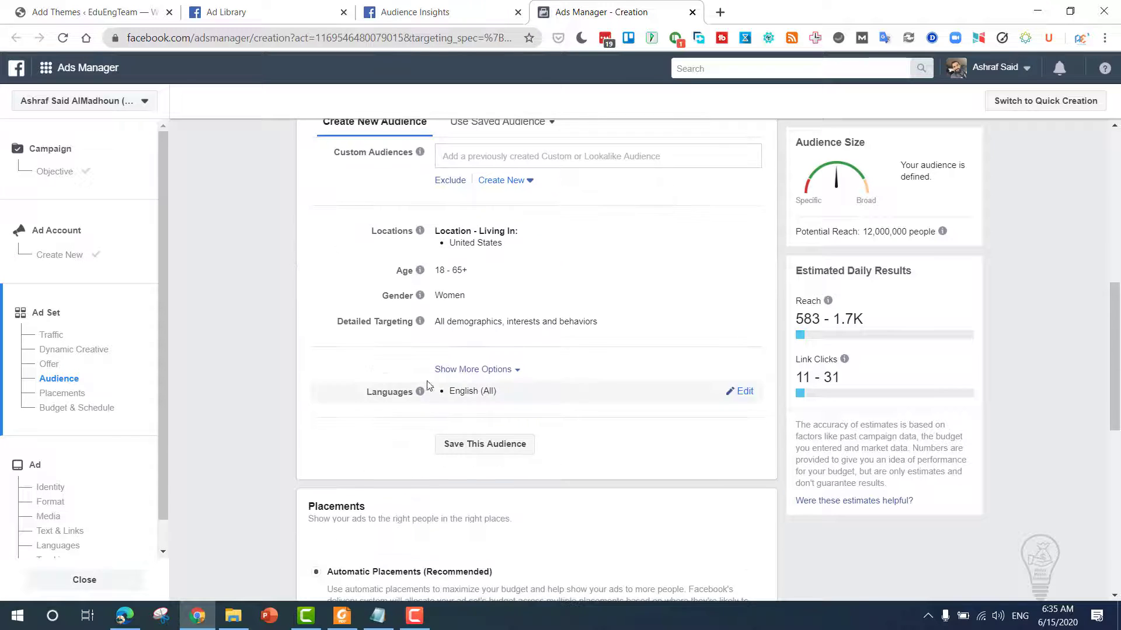
- Save the targeting as an audience, pasting the ad set name as its name
{"action": "left_click", "coordinate": [474, 445]}
{"action": "left_click", "coordinate": [491, 222]}
{"action": "triple_click", "coordinate": [490, 222]}
{"action": "type", "text": "Women US - 18 - 65 Married and College"}
{"action": "left_click", "coordinate": [751, 380]}
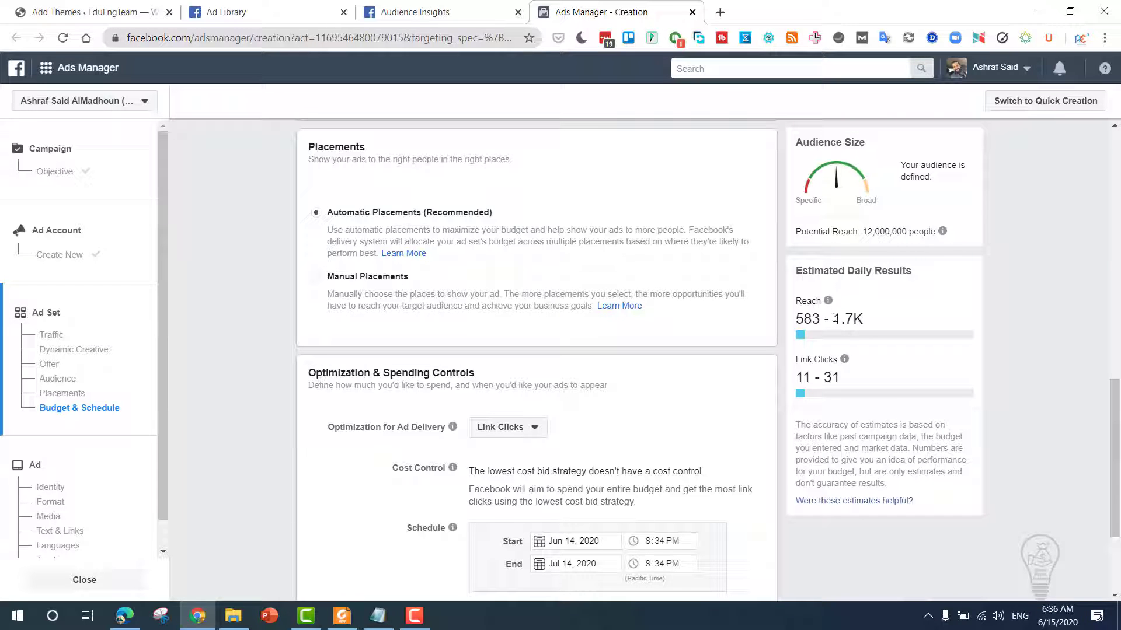
- Highlight the 1.7K daily reach and 12,000,000 potential reach estimates
{"action": "left_click_drag", "start_coordinate": [836, 318], "coordinate": [861, 321]}
{"action": "left_click", "coordinate": [863, 322]}
{"action": "left_click_drag", "start_coordinate": [865, 234], "coordinate": [932, 234]}
{"action": "left_click", "coordinate": [932, 234]}
- Show more budget options and change the ad set's end date to July 21, 2020
{"action": "scroll", "coordinate": [980, 409], "scroll_direction": "down", "scroll_amount": 2}
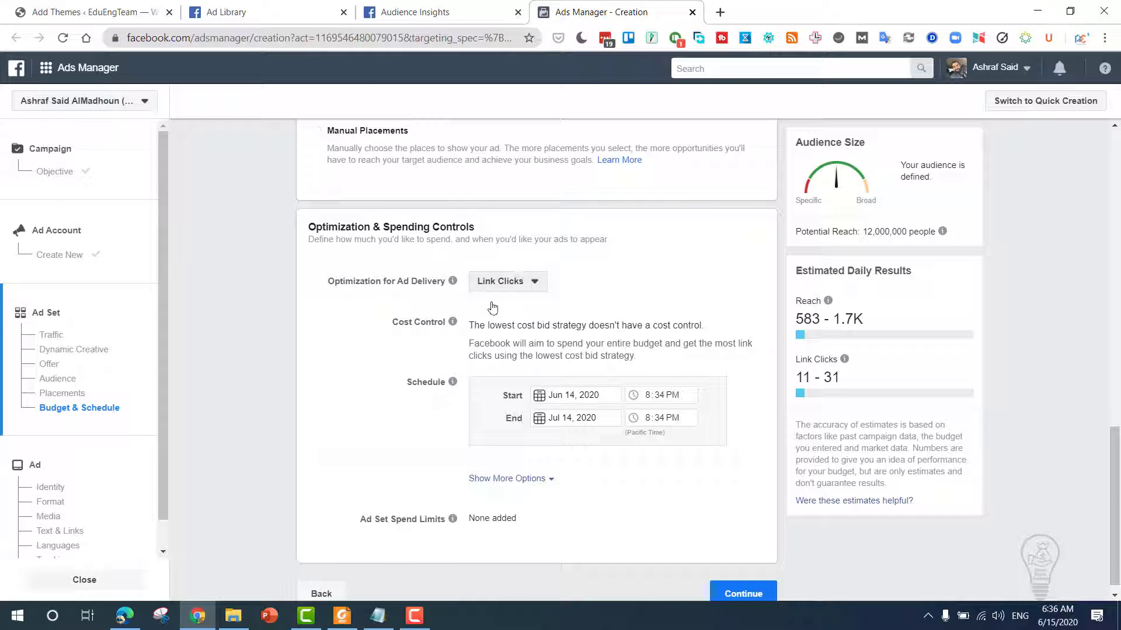
{"action": "left_click", "coordinate": [528, 481]}
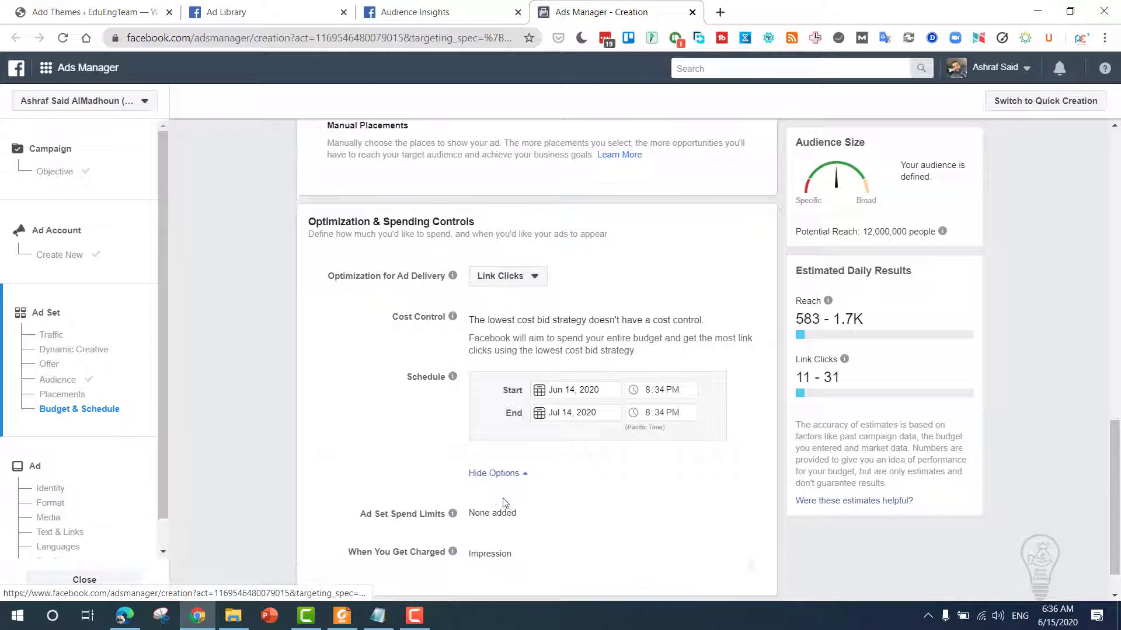
{"action": "scroll", "coordinate": [503, 498], "scroll_direction": "down", "scroll_amount": 1}
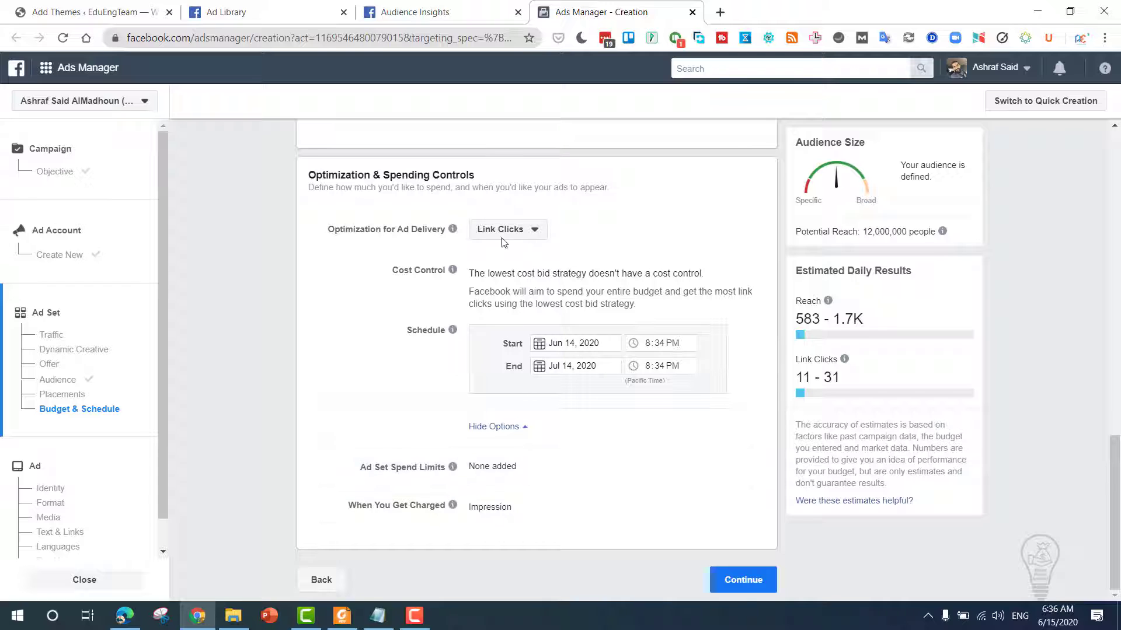
{"action": "left_click", "coordinate": [571, 368]}
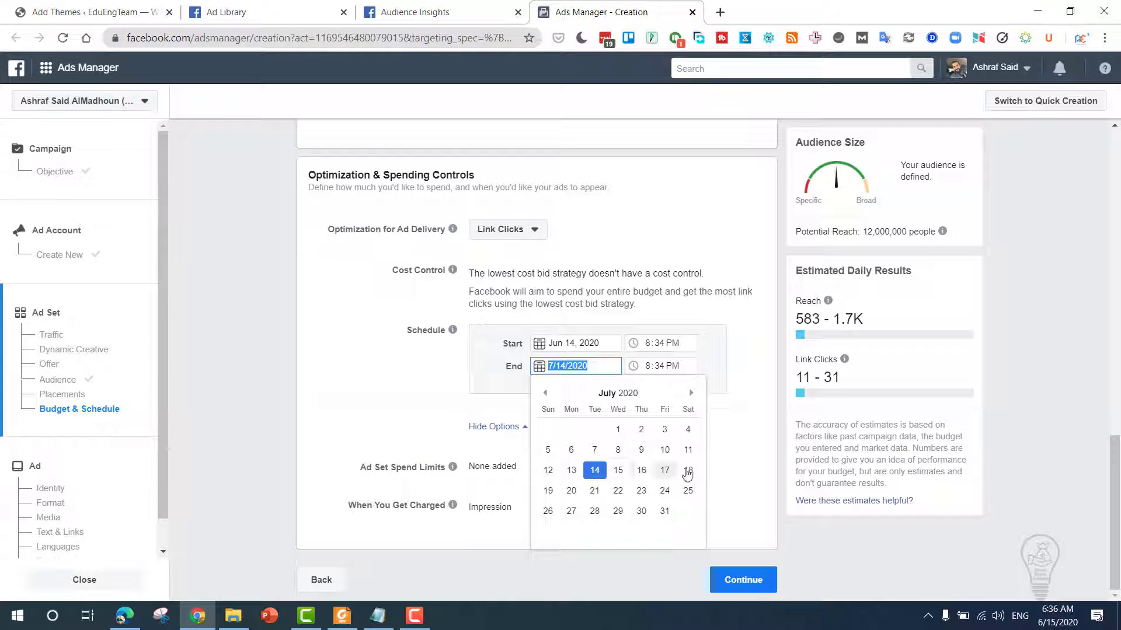
{"action": "left_click", "coordinate": [594, 490]}
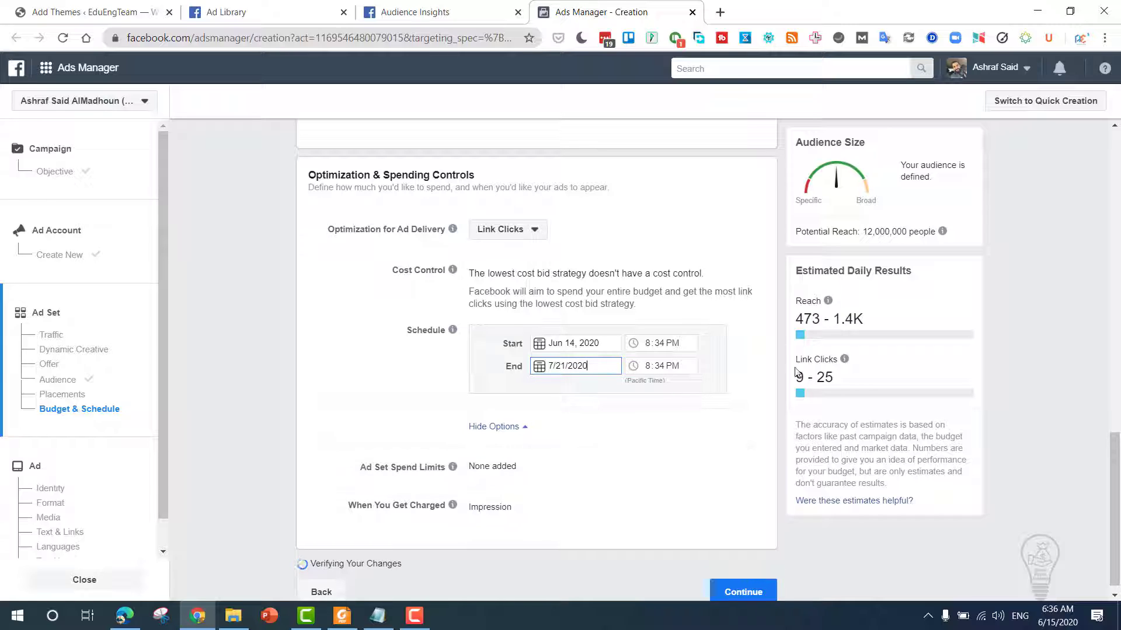
{"action": "left_click", "coordinate": [749, 374]}
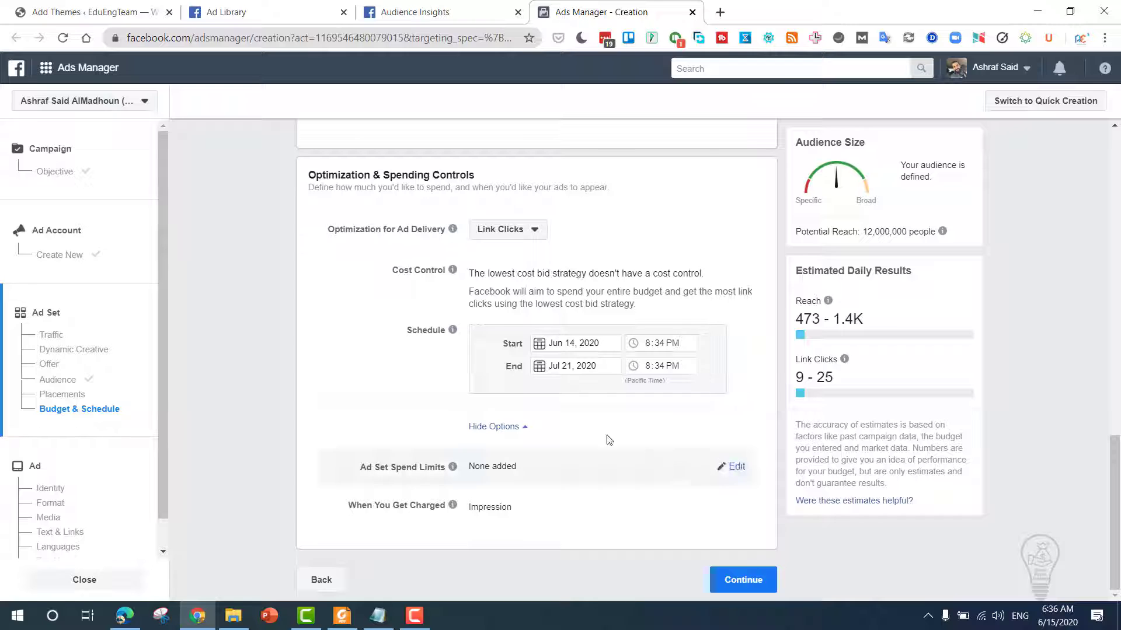
{"action": "scroll", "coordinate": [548, 390], "scroll_direction": "up", "scroll_amount": 4}
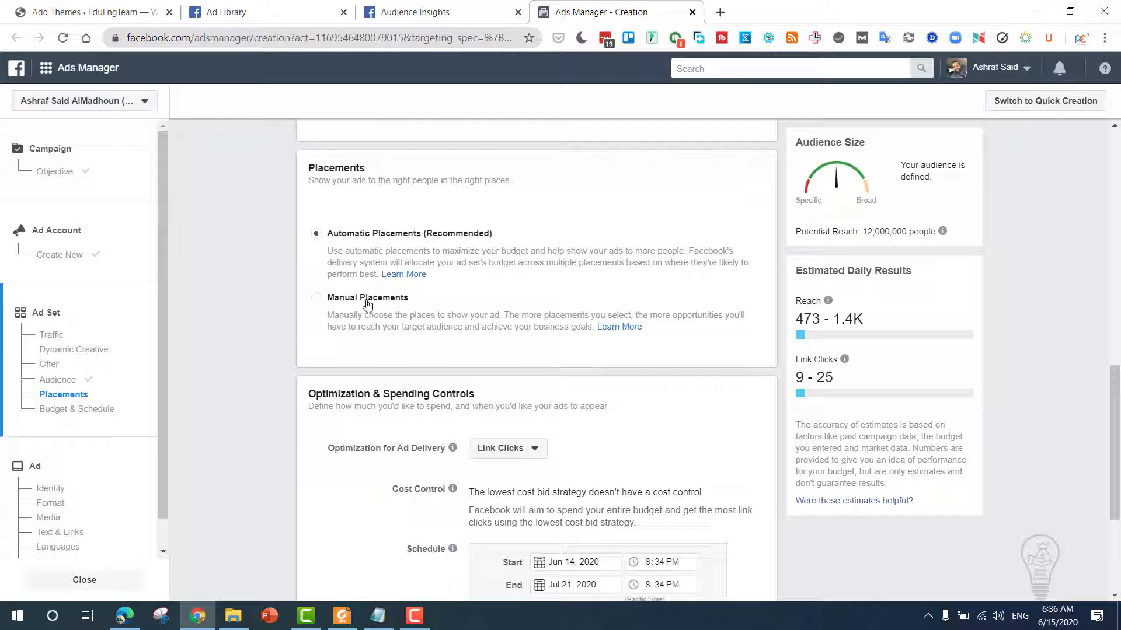
- Select Manual Placements and untick Feeds, Stories, In-Stream, Search, In-Article and Audience Network placements
{"action": "left_click", "coordinate": [317, 301]}
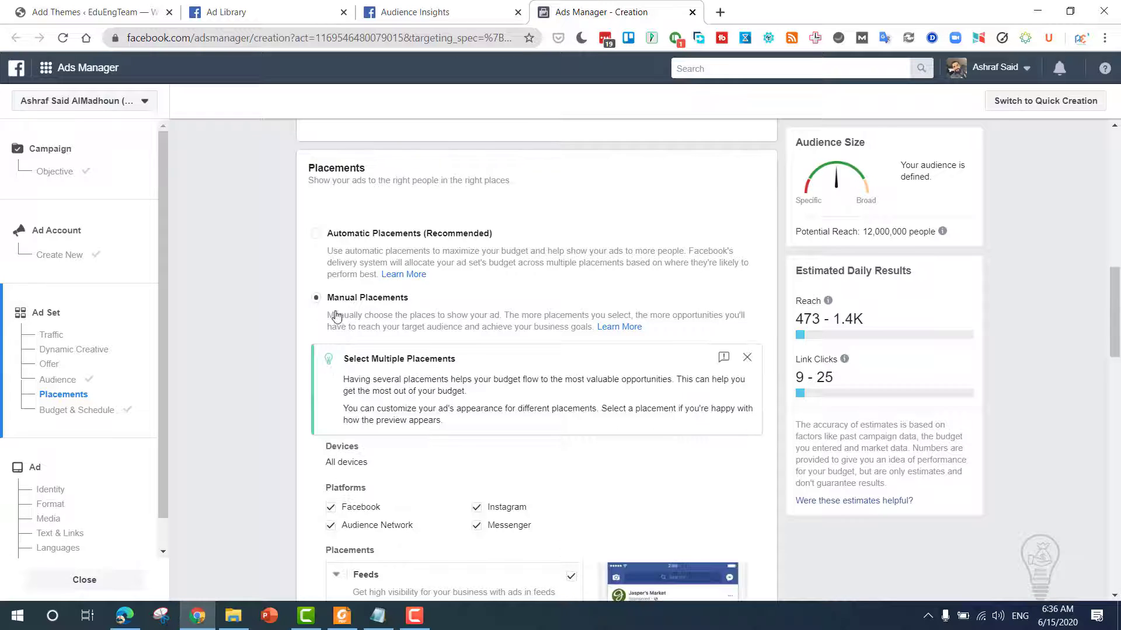
{"action": "scroll", "coordinate": [327, 321], "scroll_direction": "down", "scroll_amount": 1}
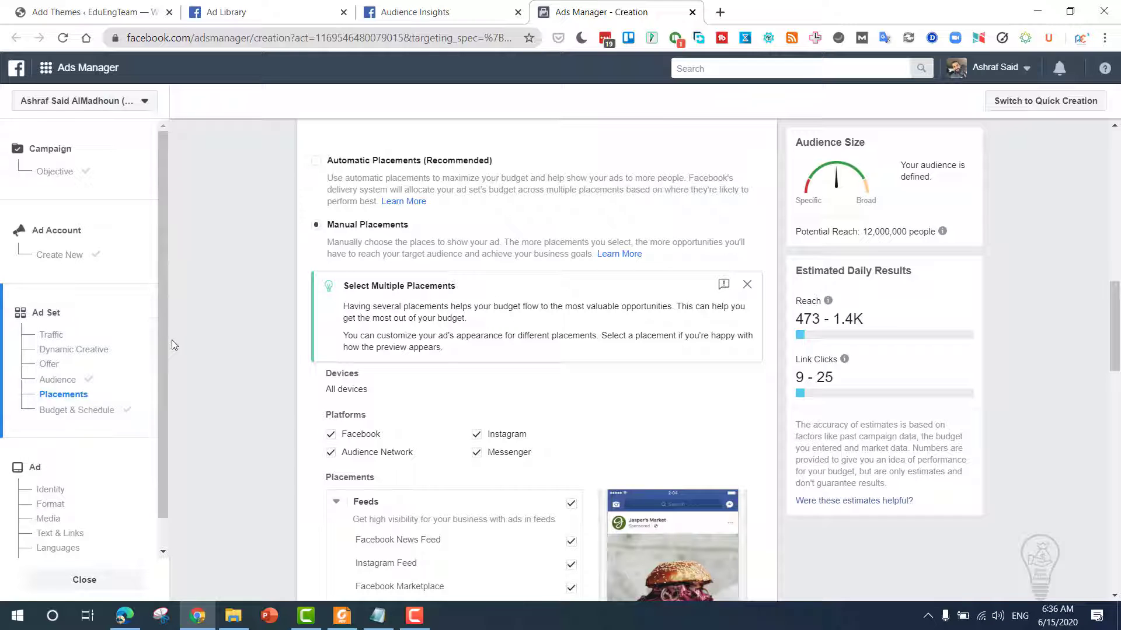
{"action": "scroll", "coordinate": [222, 356], "scroll_direction": "down", "scroll_amount": 3}
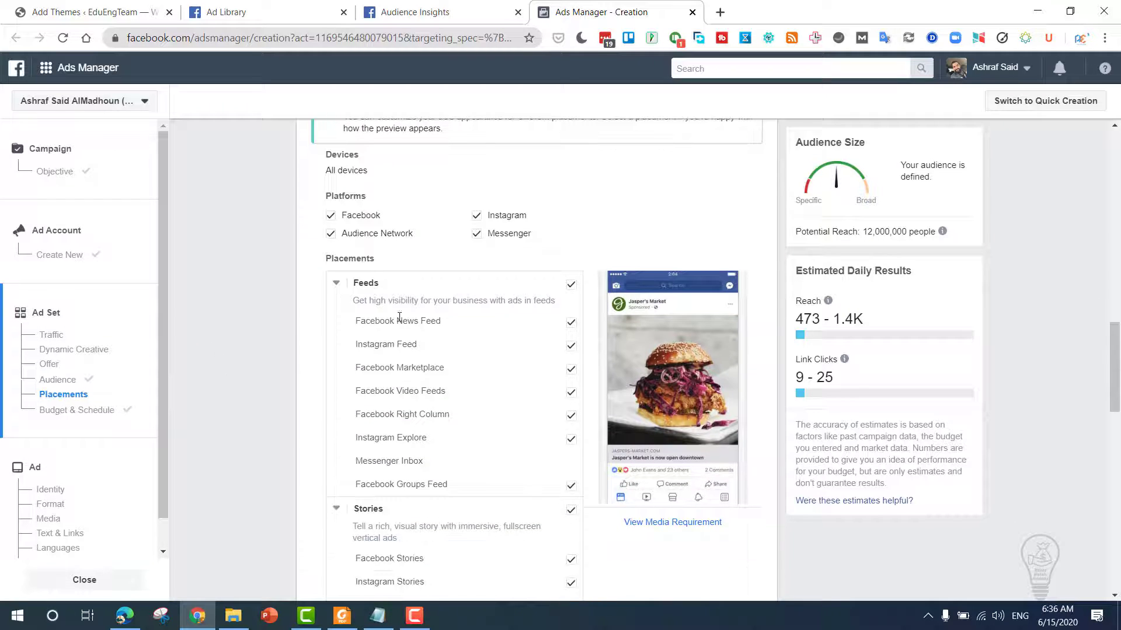
{"action": "left_click", "coordinate": [571, 286]}
{"action": "scroll", "coordinate": [555, 403], "scroll_direction": "down", "scroll_amount": 1}
{"action": "left_click", "coordinate": [574, 438]}
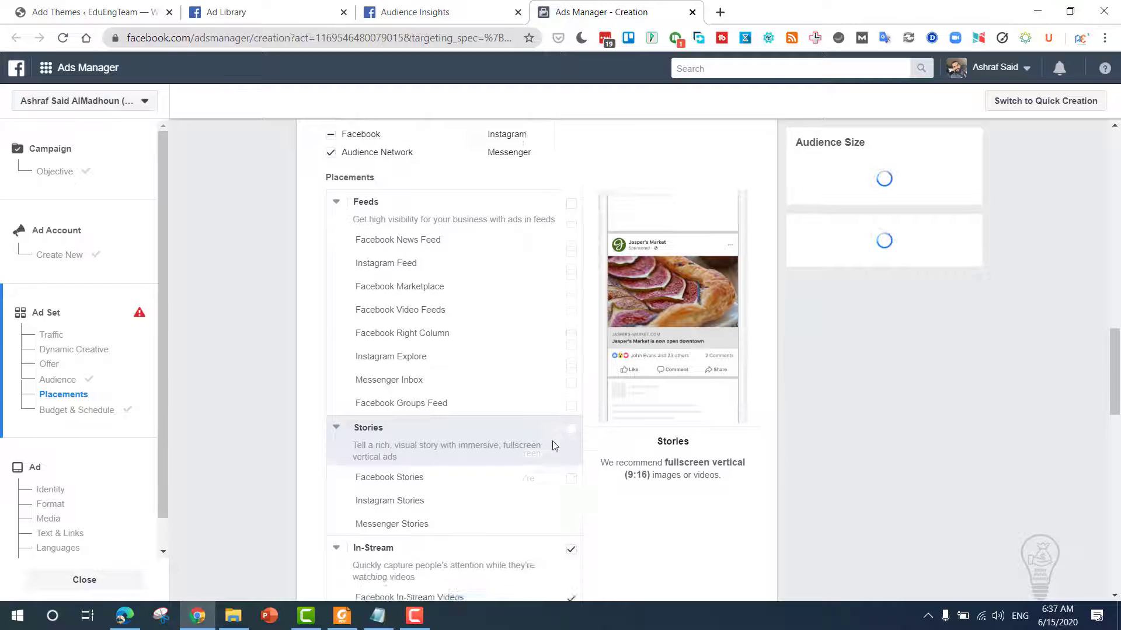
{"action": "scroll", "coordinate": [574, 421], "scroll_direction": "down", "scroll_amount": 2}
{"action": "left_click", "coordinate": [571, 423]}
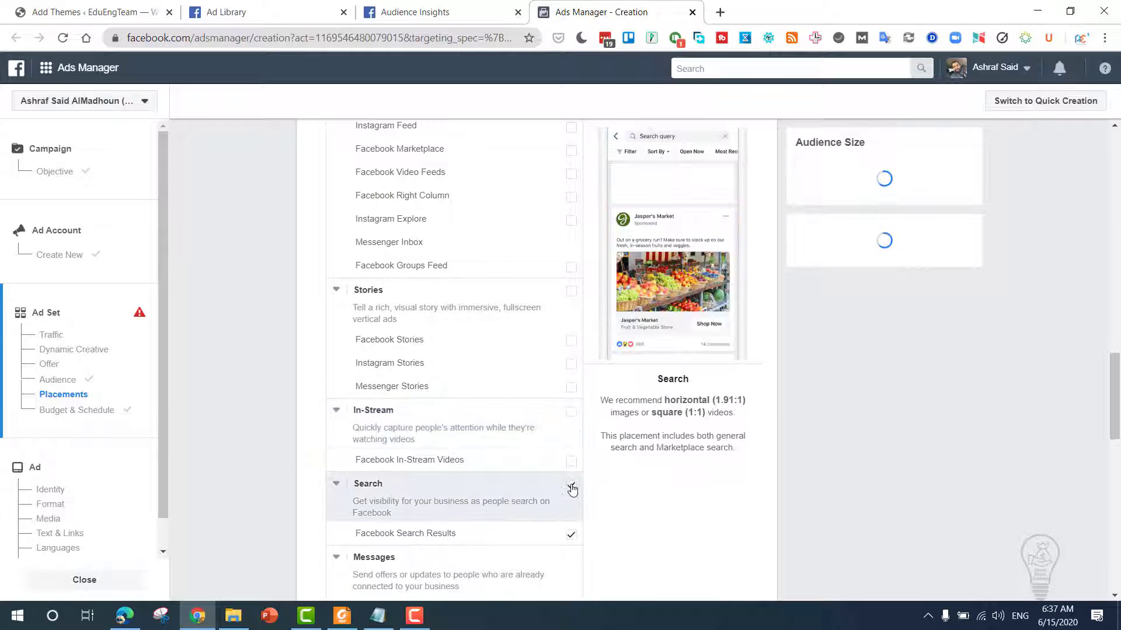
{"action": "left_click", "coordinate": [570, 487]}
{"action": "scroll", "coordinate": [571, 487], "scroll_direction": "down", "scroll_amount": 4}
{"action": "left_click", "coordinate": [571, 378]}
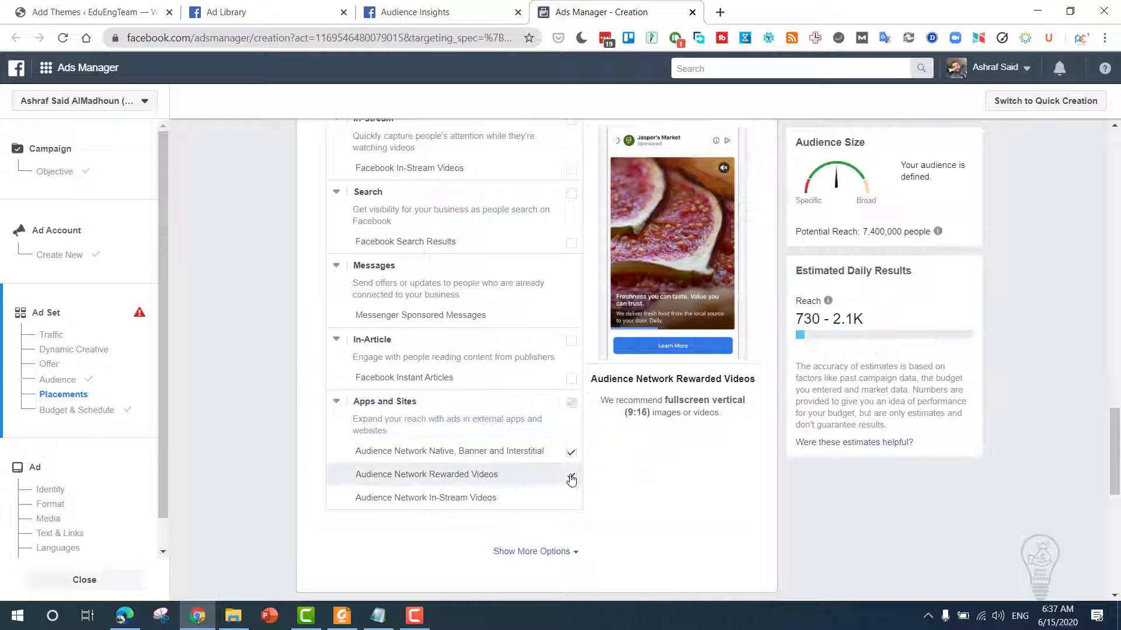
{"action": "left_click", "coordinate": [571, 475]}
{"action": "left_click", "coordinate": [571, 451]}
- Tick Facebook News Feed and Groups Feed, leaving Audience Network Native, Banner and Interstitial off
{"action": "scroll", "coordinate": [305, 396], "scroll_direction": "up", "scroll_amount": 5}
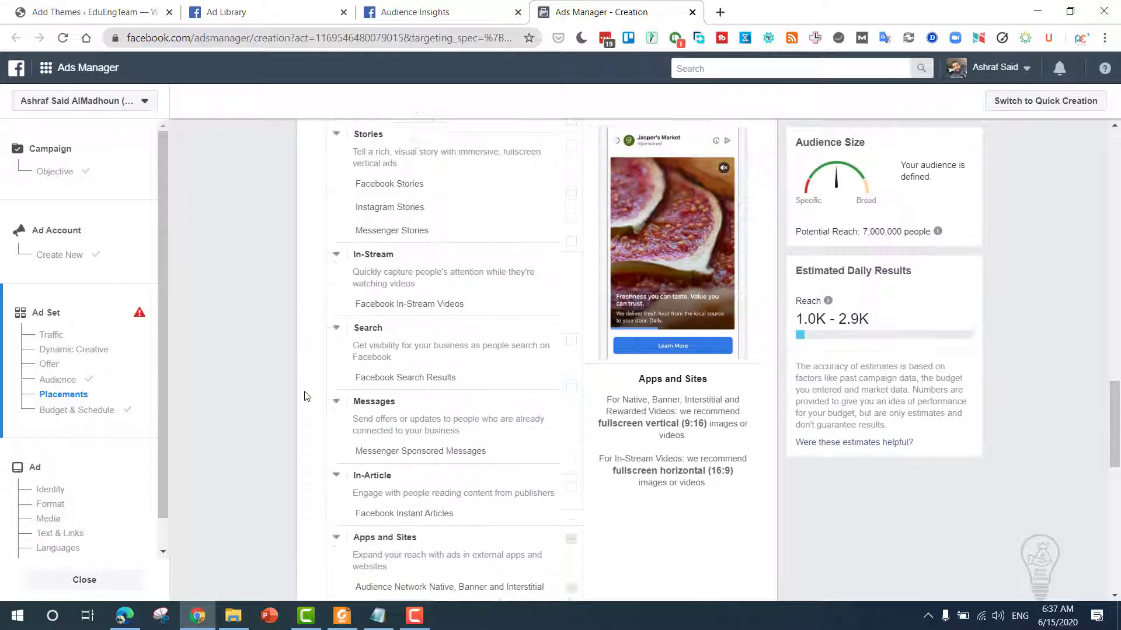
{"action": "scroll", "coordinate": [306, 392], "scroll_direction": "up", "scroll_amount": 3}
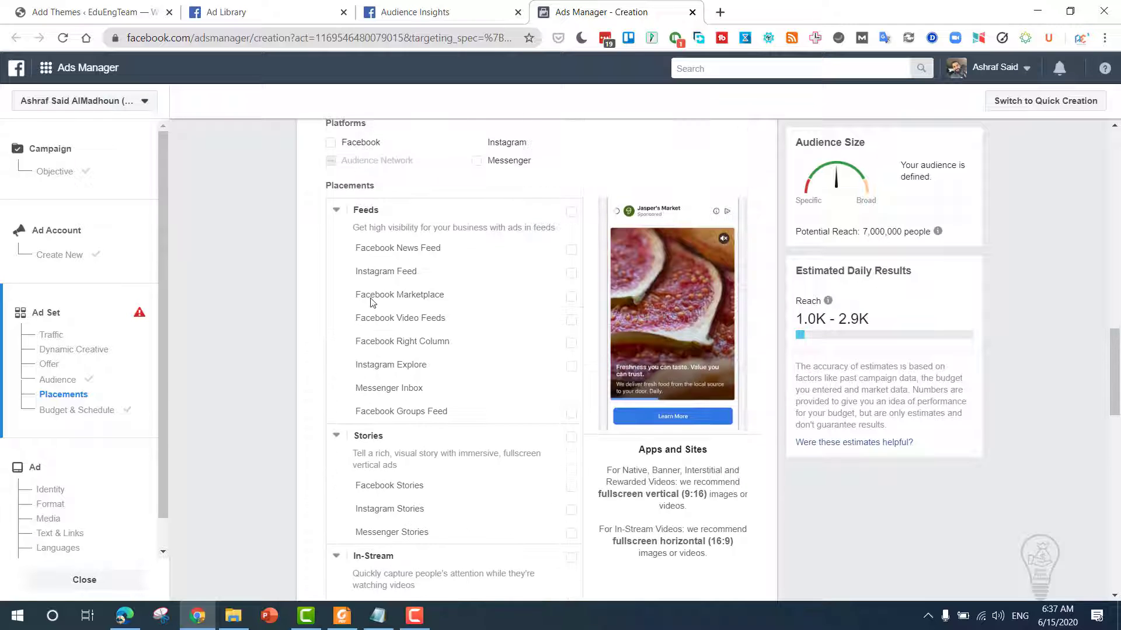
{"action": "left_click", "coordinate": [571, 258]}
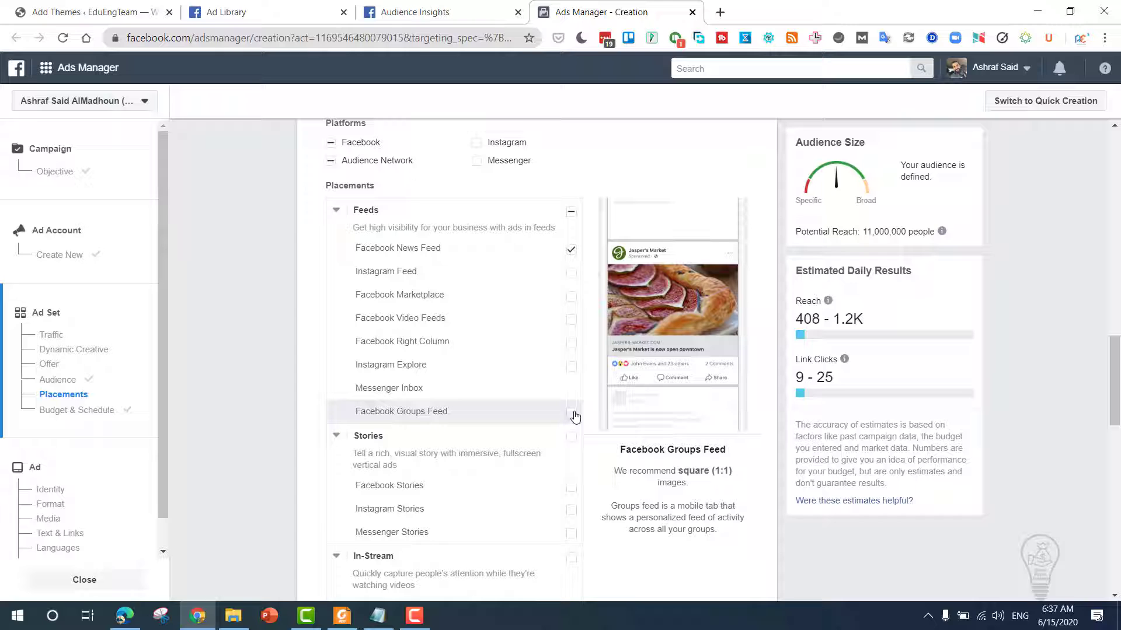
{"action": "left_click", "coordinate": [574, 413]}
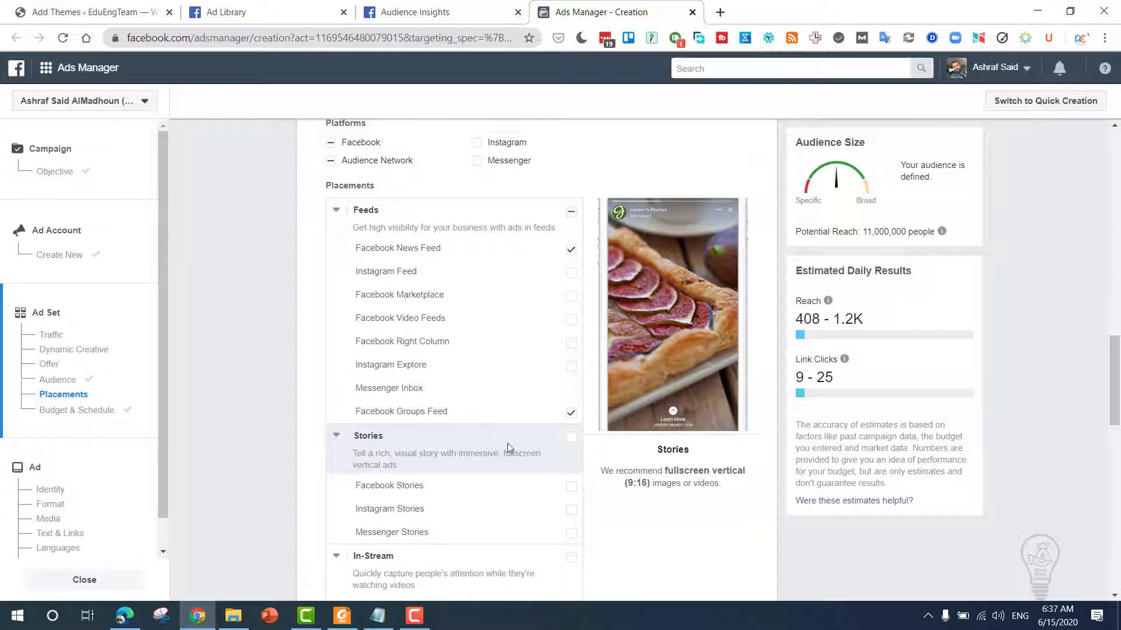
{"action": "scroll", "coordinate": [506, 445], "scroll_direction": "down", "scroll_amount": 9}
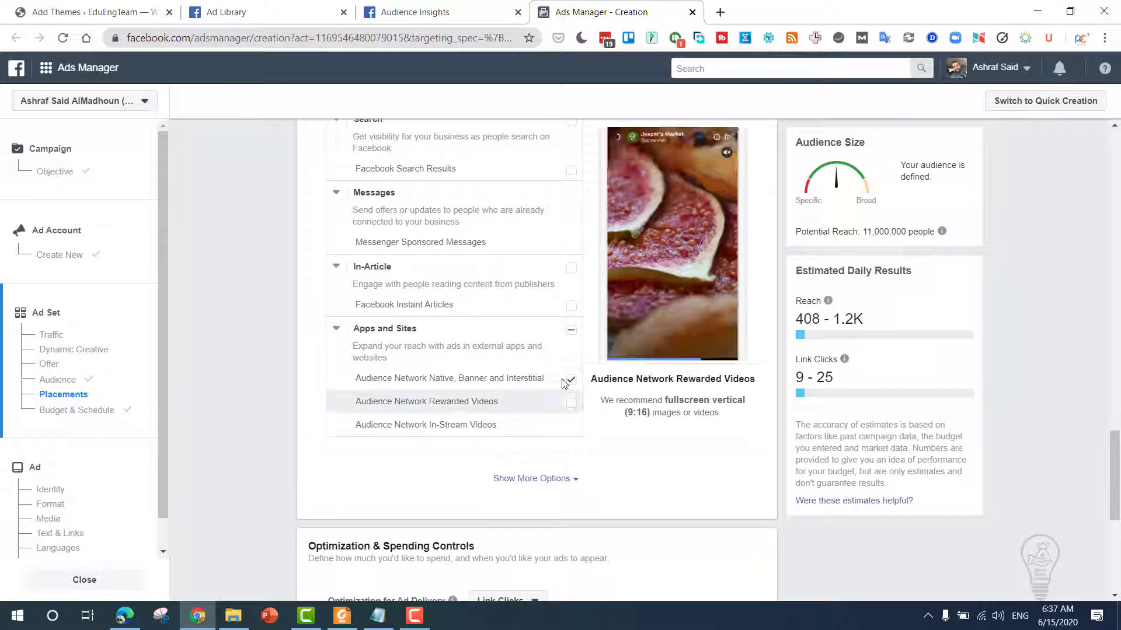
{"action": "left_click", "coordinate": [571, 380]}
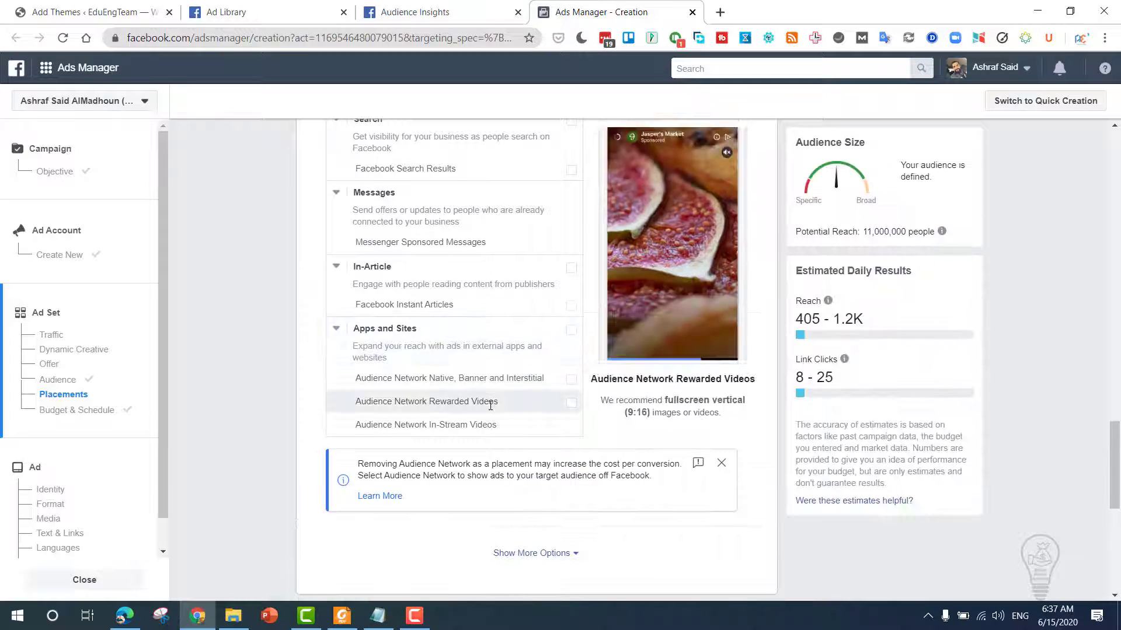
{"action": "scroll", "coordinate": [488, 402], "scroll_direction": "up", "scroll_amount": 12}
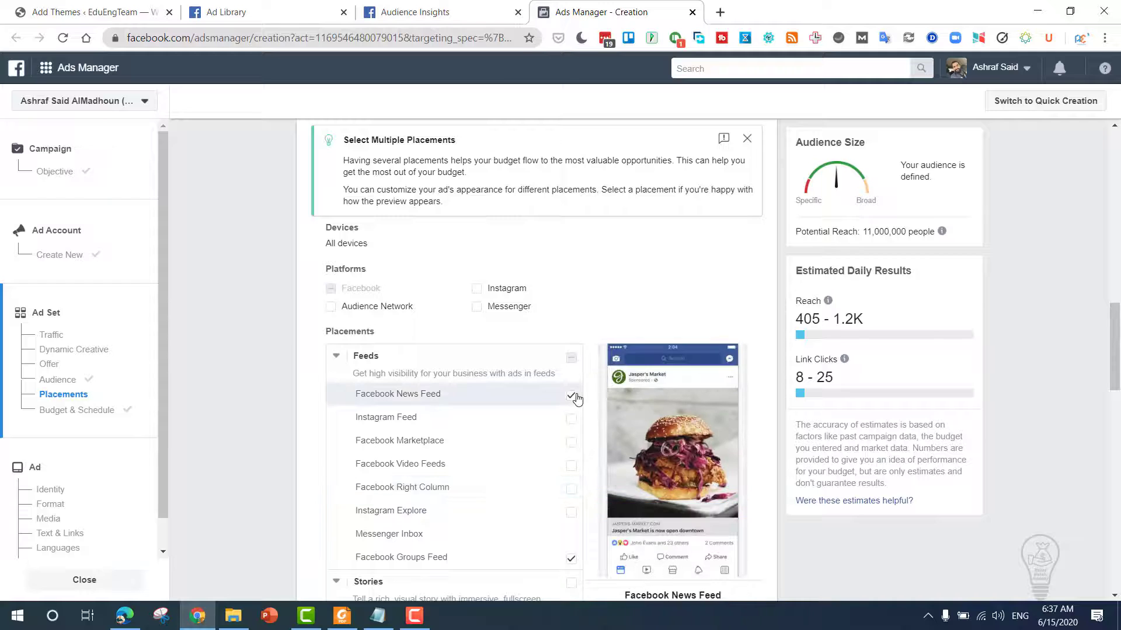
{"action": "left_click", "coordinate": [569, 557]}
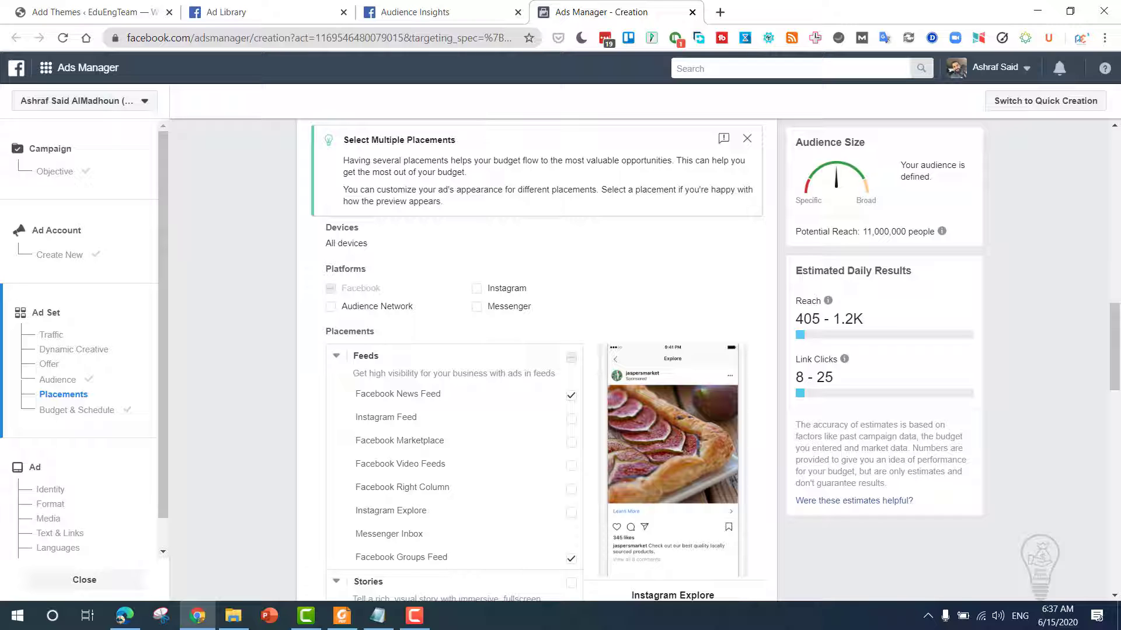
- Review the delivery optimization choices and keep Link Clicks as the optimization goal
{"action": "scroll", "coordinate": [253, 385], "scroll_direction": "down", "scroll_amount": 15}
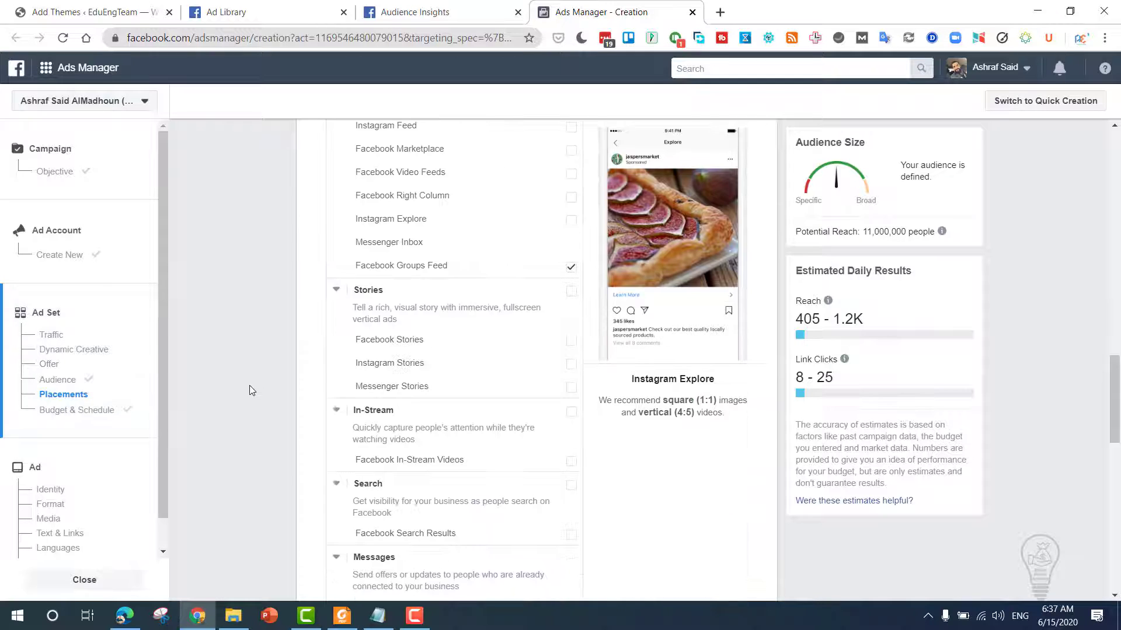
{"action": "left_click", "coordinate": [506, 240]}
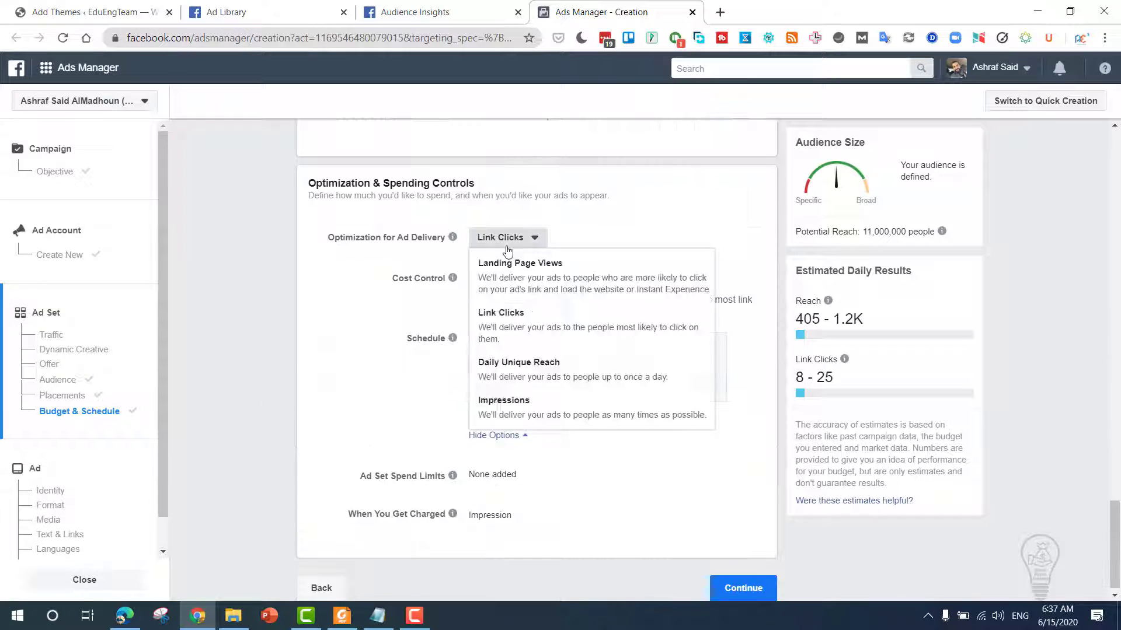
{"action": "left_click", "coordinate": [552, 334]}
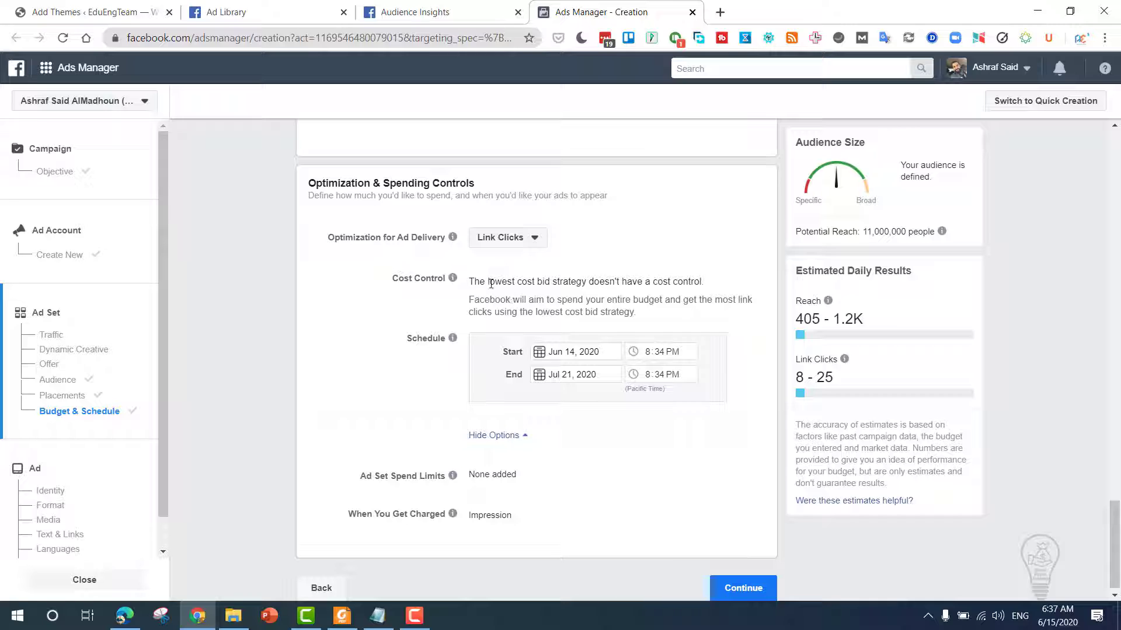
{"action": "left_click_drag", "start_coordinate": [490, 284], "coordinate": [614, 283]}
{"action": "left_click", "coordinate": [547, 276]}
{"action": "left_click_drag", "start_coordinate": [546, 282], "coordinate": [700, 282]}
{"action": "left_click", "coordinate": [554, 279]}
{"action": "left_click", "coordinate": [509, 242]}
{"action": "left_click", "coordinate": [320, 264]}
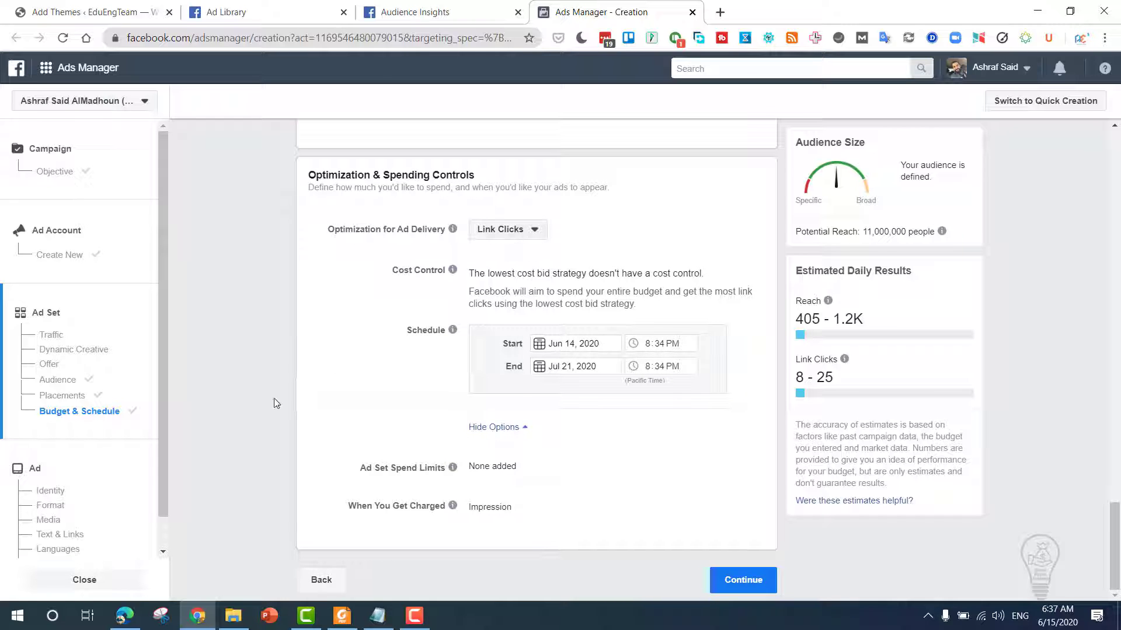
- Review the Traffic and Offer sections via the left sidebar
{"action": "scroll", "coordinate": [275, 398], "scroll_direction": "up", "scroll_amount": 6}
{"action": "left_click", "coordinate": [49, 365]}
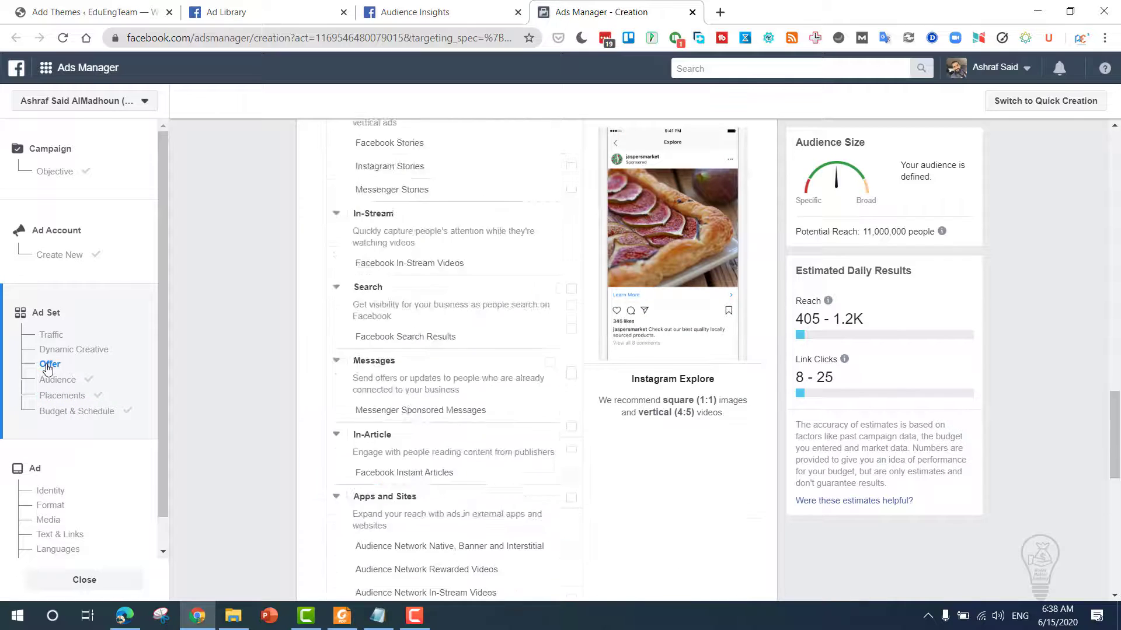
{"action": "left_click", "coordinate": [51, 334]}
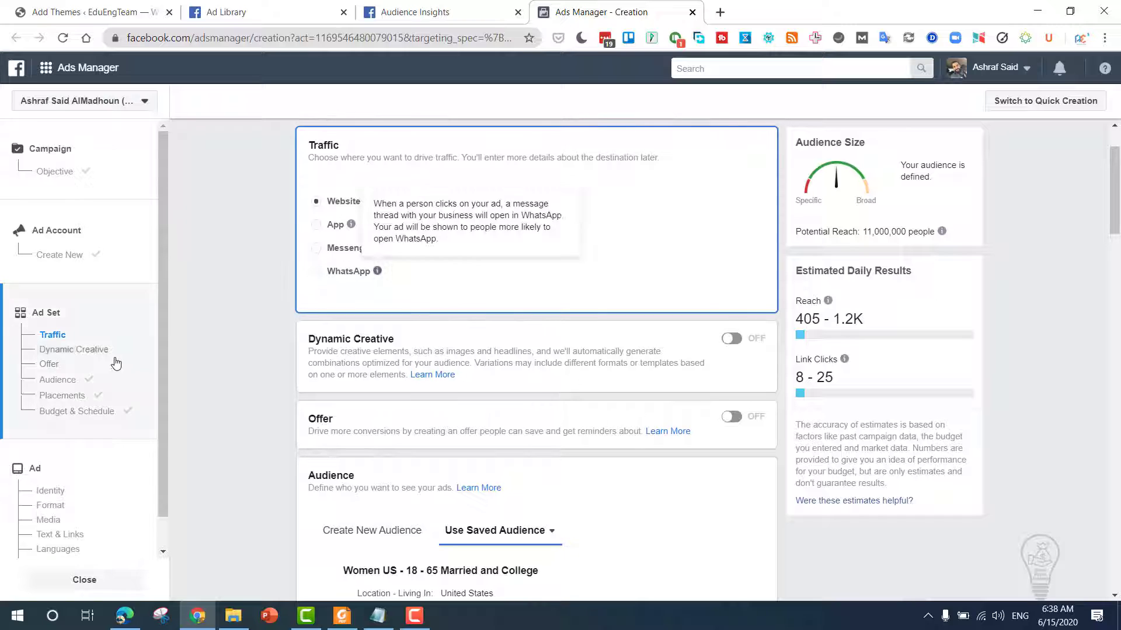
{"action": "left_click", "coordinate": [50, 364]}
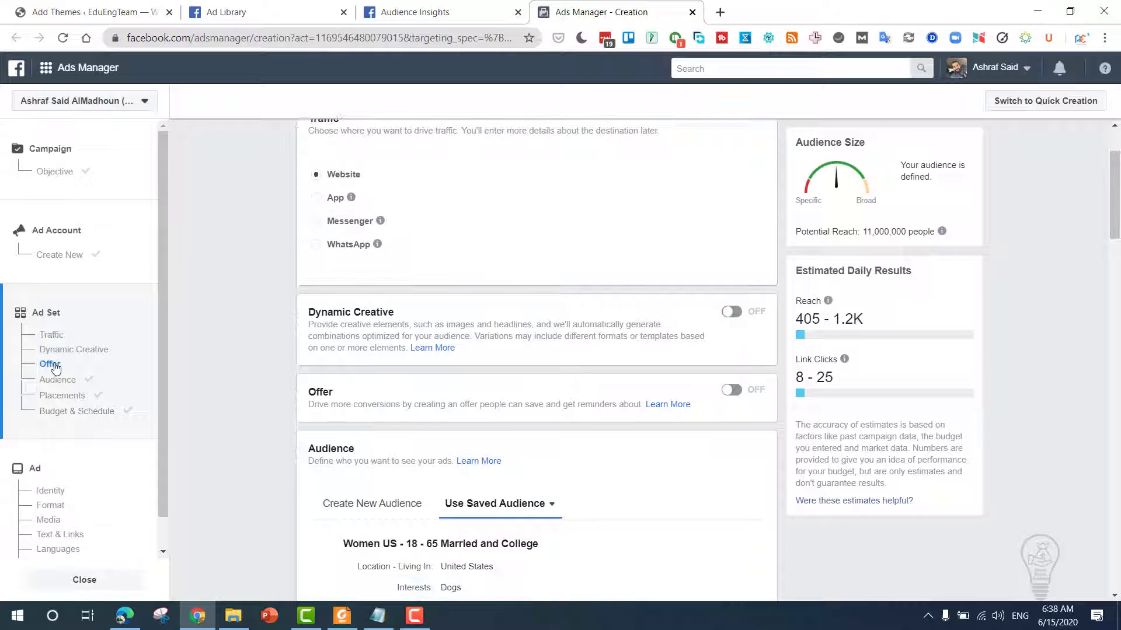
{"action": "scroll", "coordinate": [260, 430], "scroll_direction": "down", "scroll_amount": 20}
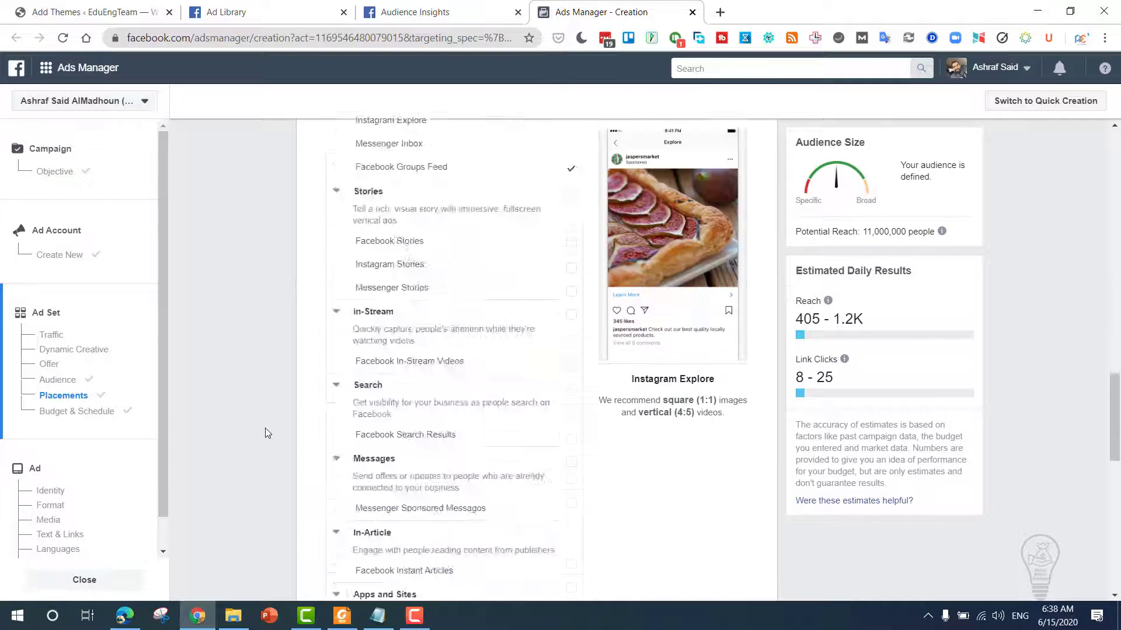
- Continue to the ad and choose Future Engineers as its Facebook Page
{"action": "left_click", "coordinate": [774, 586]}
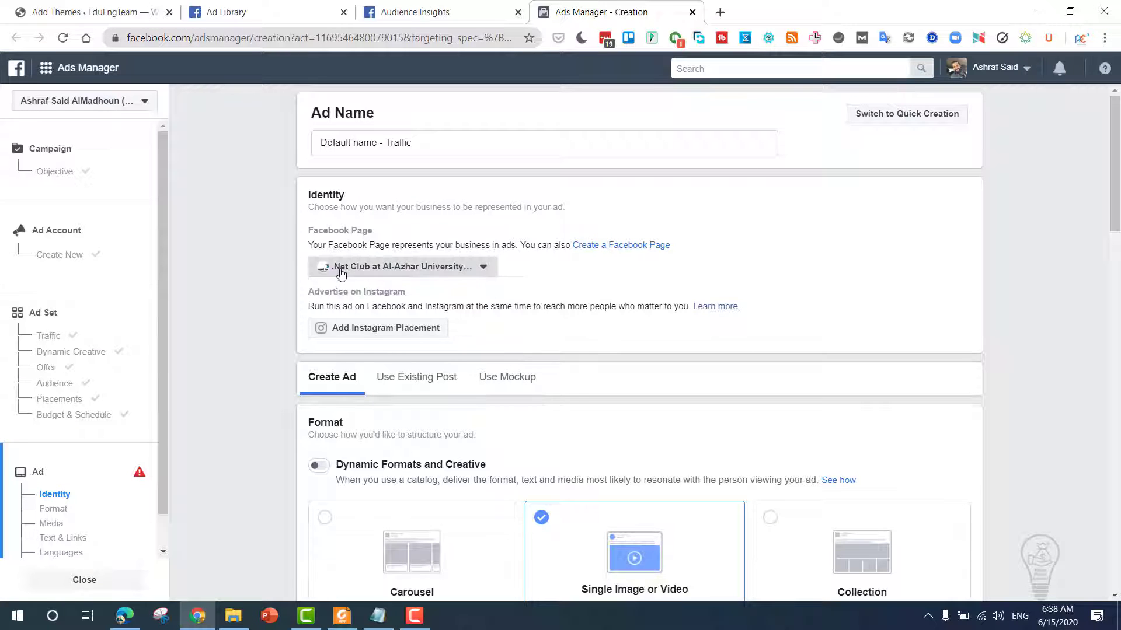
{"action": "left_click", "coordinate": [330, 269]}
{"action": "left_click_drag", "start_coordinate": [564, 334], "coordinate": [568, 346]}
{"action": "scroll", "coordinate": [489, 382], "scroll_direction": "down", "scroll_amount": 5}
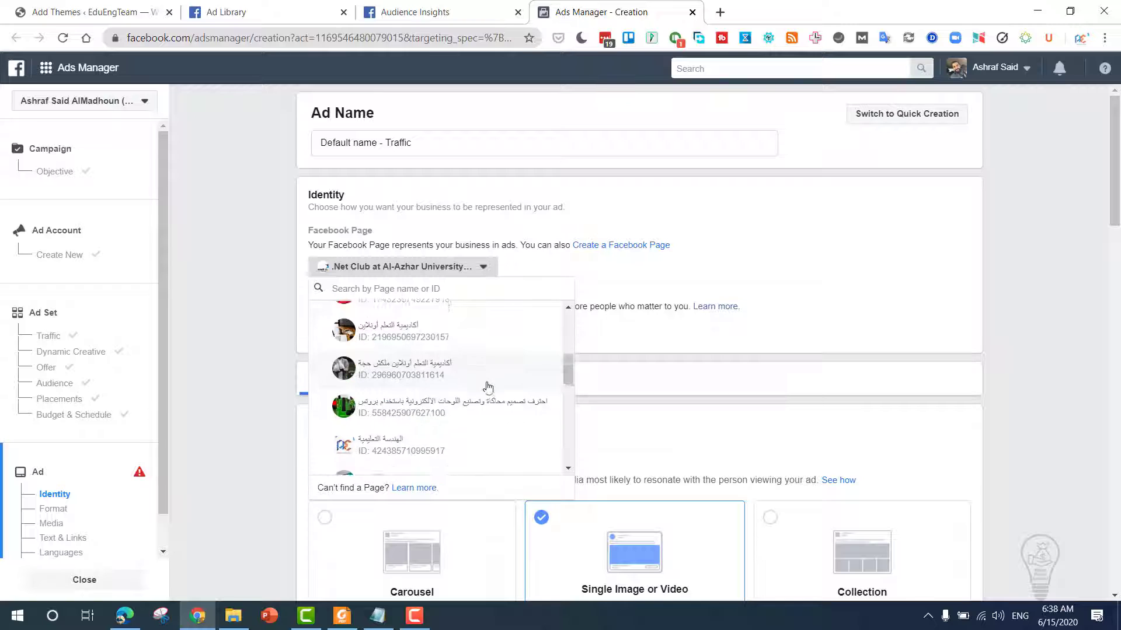
{"action": "scroll", "coordinate": [490, 385], "scroll_direction": "up", "scroll_amount": 10}
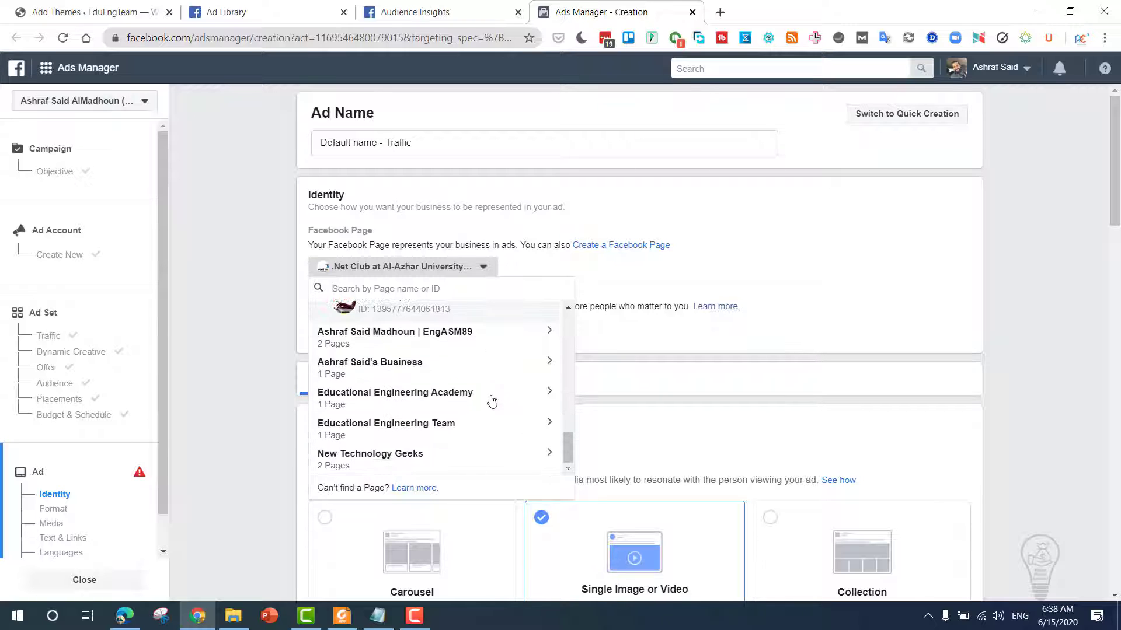
{"action": "left_click", "coordinate": [428, 400]}
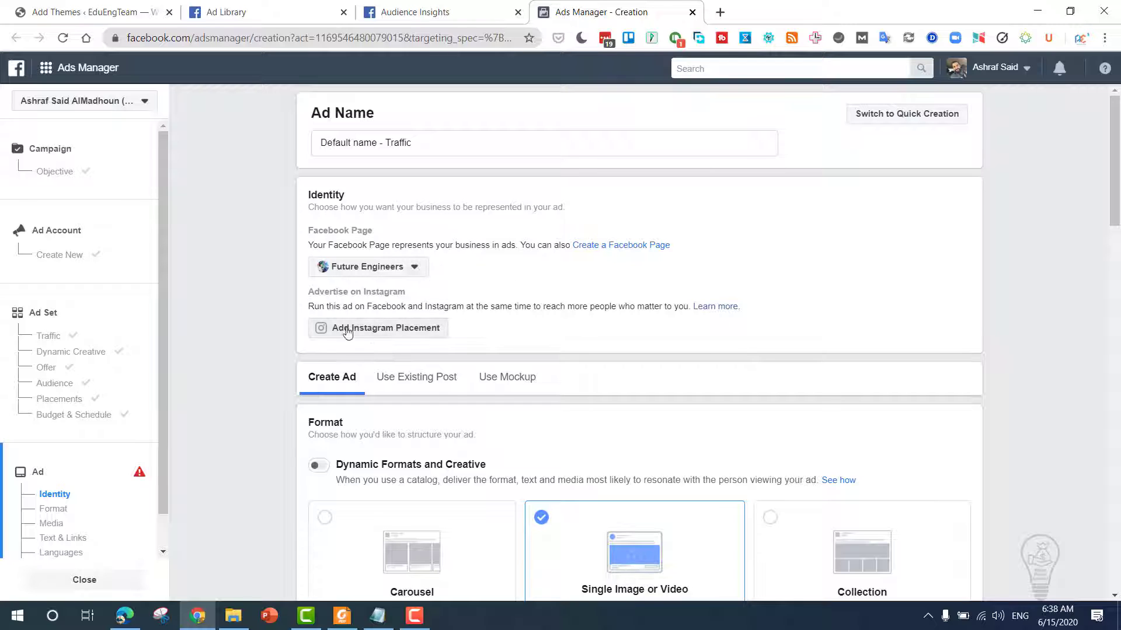
- Keep the Single Image or Video format and scroll down to Media
{"action": "scroll", "coordinate": [286, 319], "scroll_direction": "down", "scroll_amount": 1}
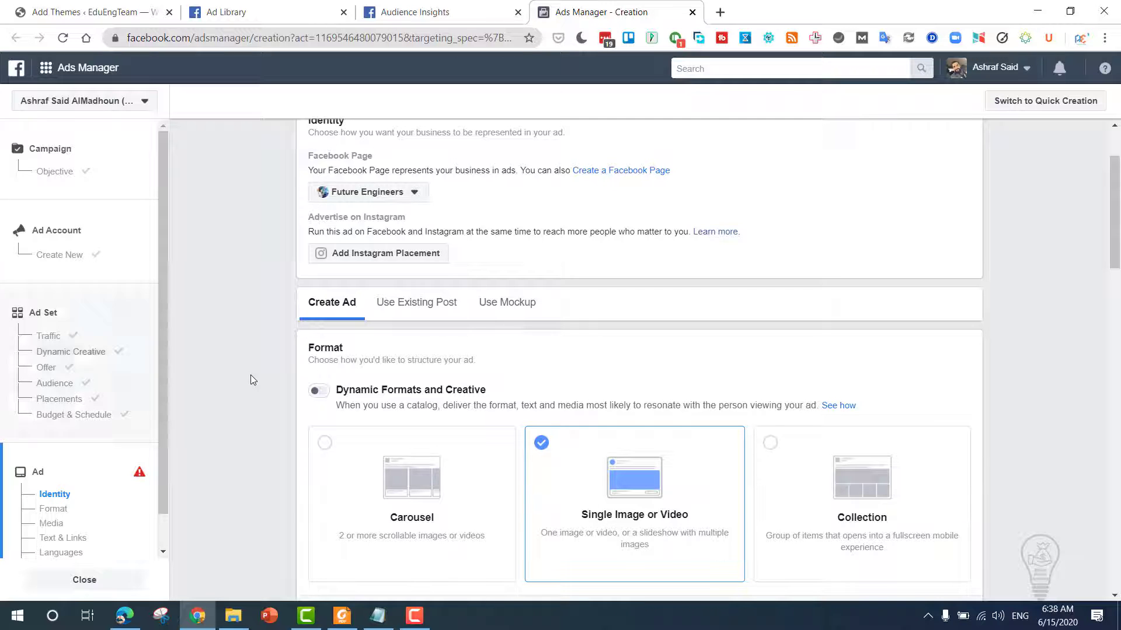
{"action": "scroll", "coordinate": [254, 382], "scroll_direction": "down", "scroll_amount": 2}
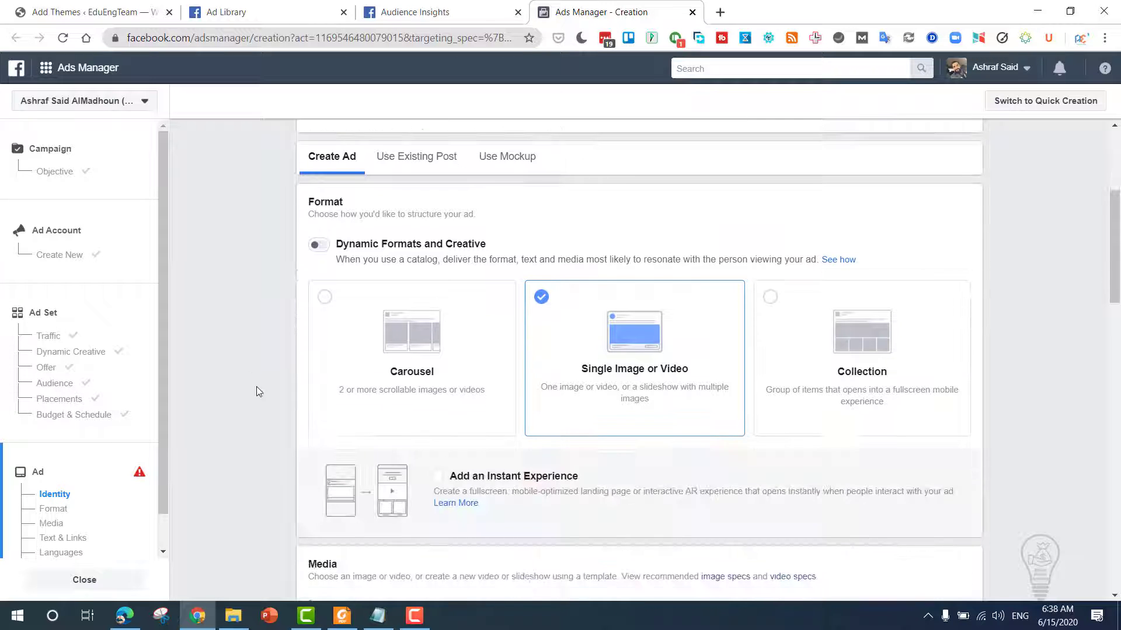
{"action": "left_click", "coordinate": [636, 366]}
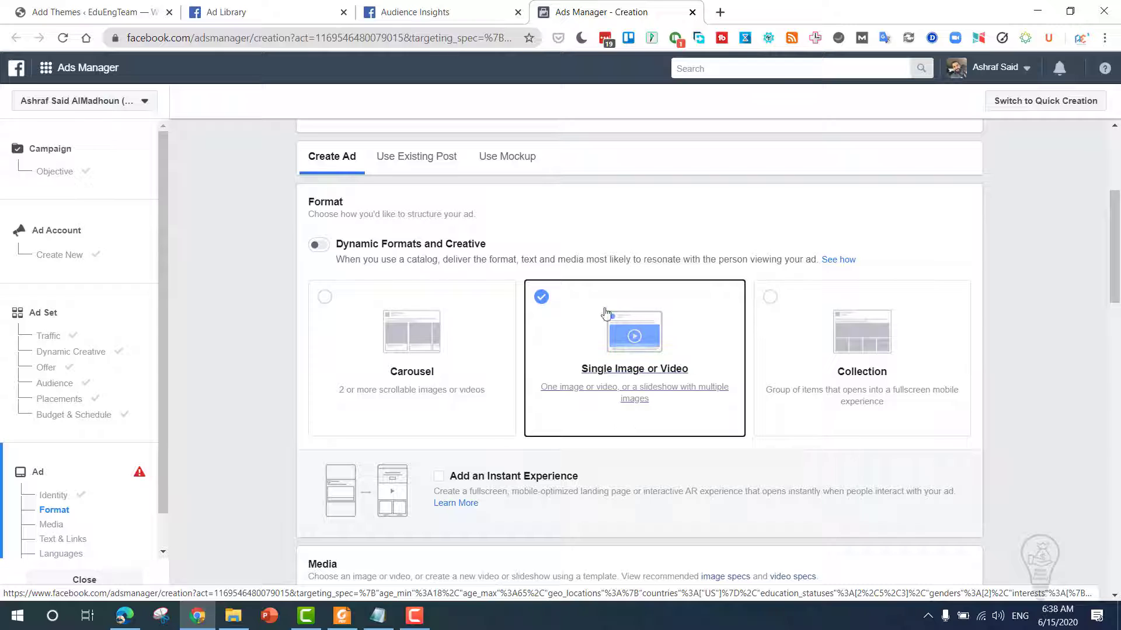
{"action": "scroll", "coordinate": [624, 338], "scroll_direction": "down", "scroll_amount": 4}
{"action": "scroll", "coordinate": [393, 424], "scroll_direction": "down", "scroll_amount": 1}
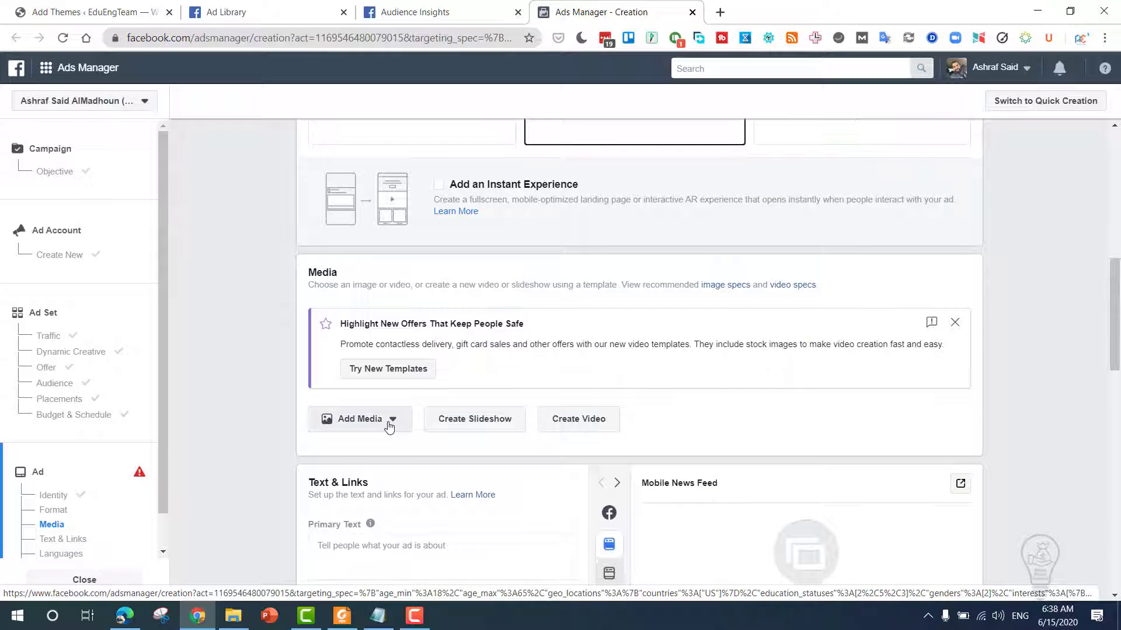
- Add an image to the ad and search the account's images for 'dog'
{"action": "left_click", "coordinate": [391, 424]}
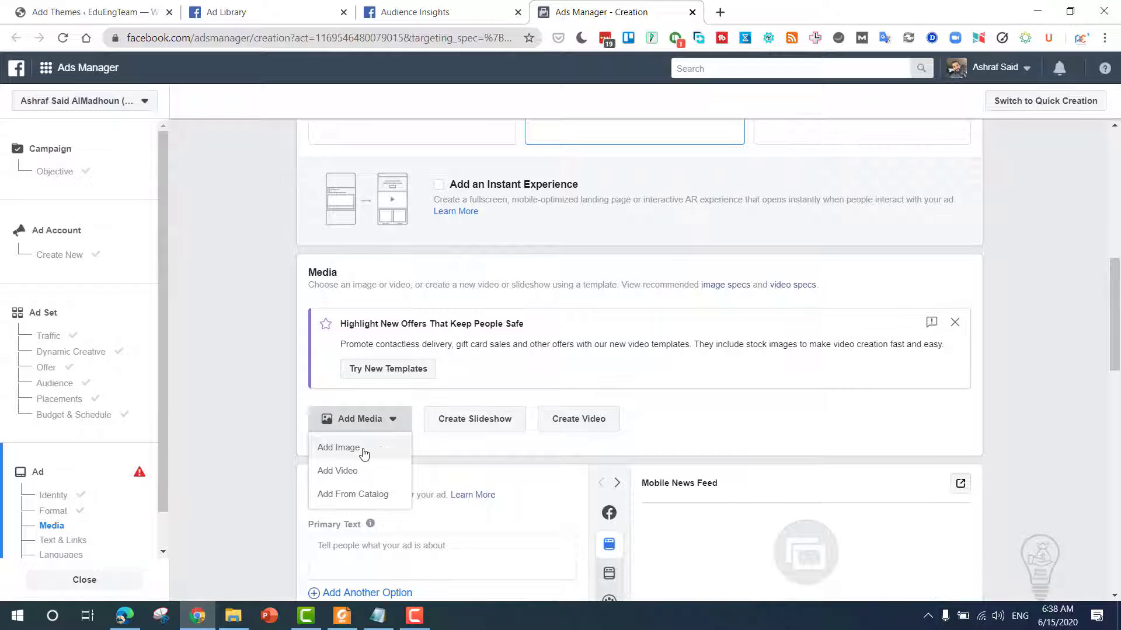
{"action": "left_click", "coordinate": [356, 453]}
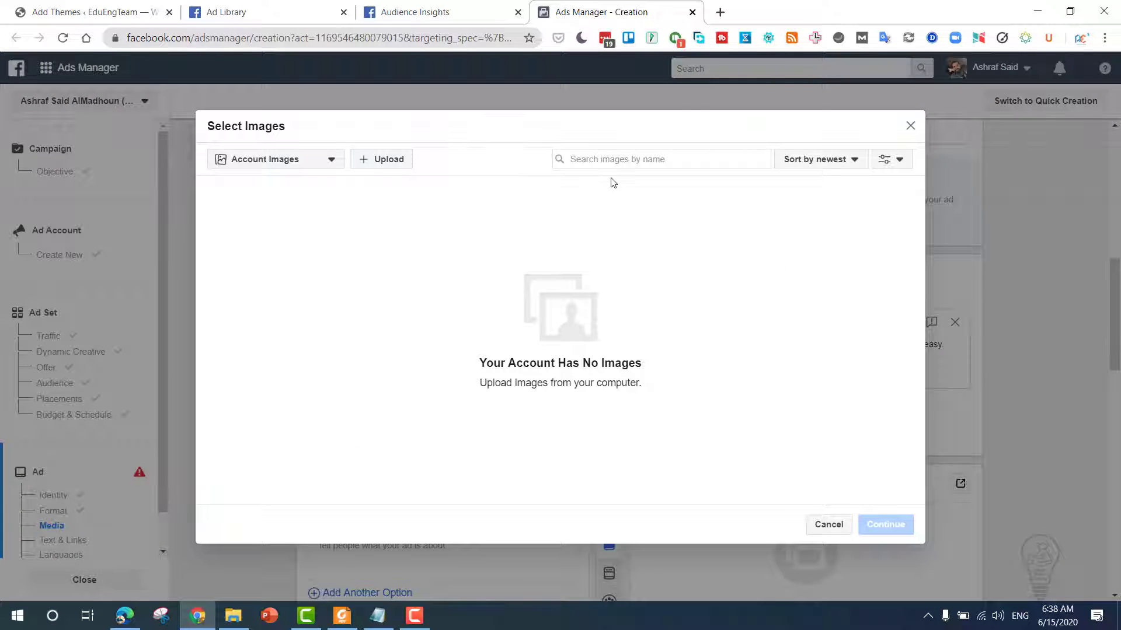
{"action": "left_click", "coordinate": [619, 164]}
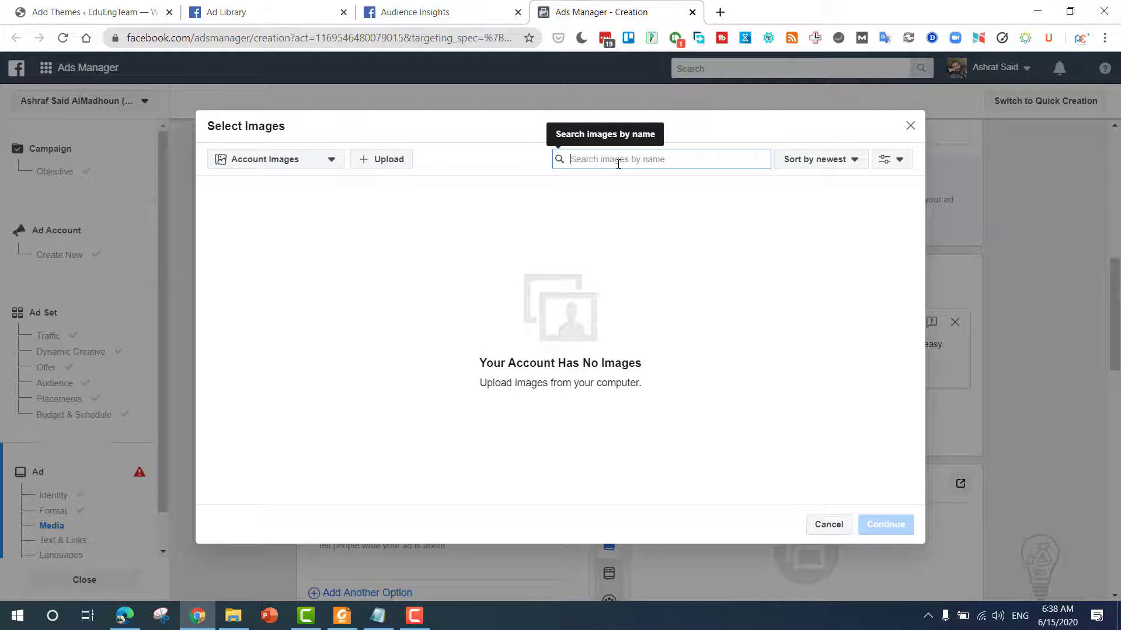
{"action": "type", "text": "dog"}
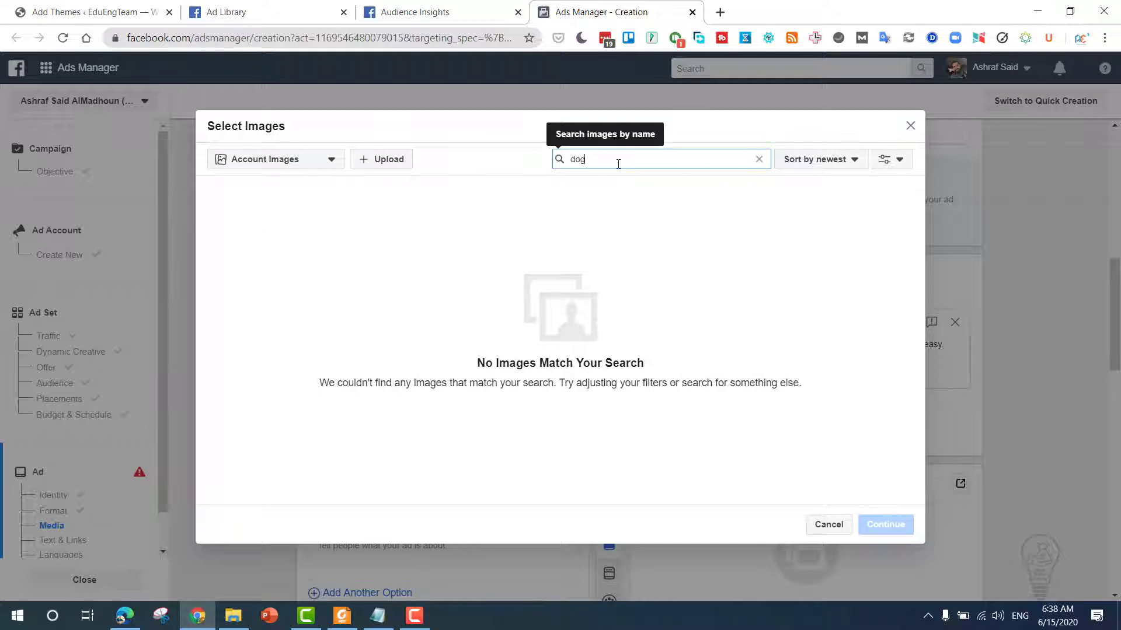
- Search Stock Photos for dogs and pick the smiling dog picture
{"action": "left_click", "coordinate": [291, 166]}
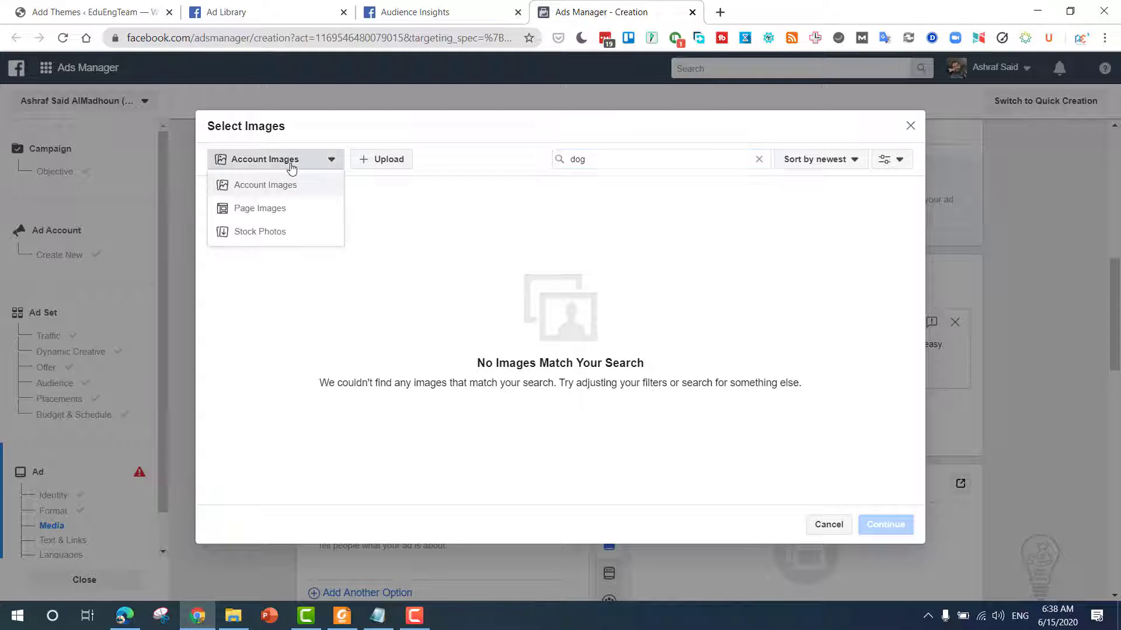
{"action": "left_click", "coordinate": [260, 231]}
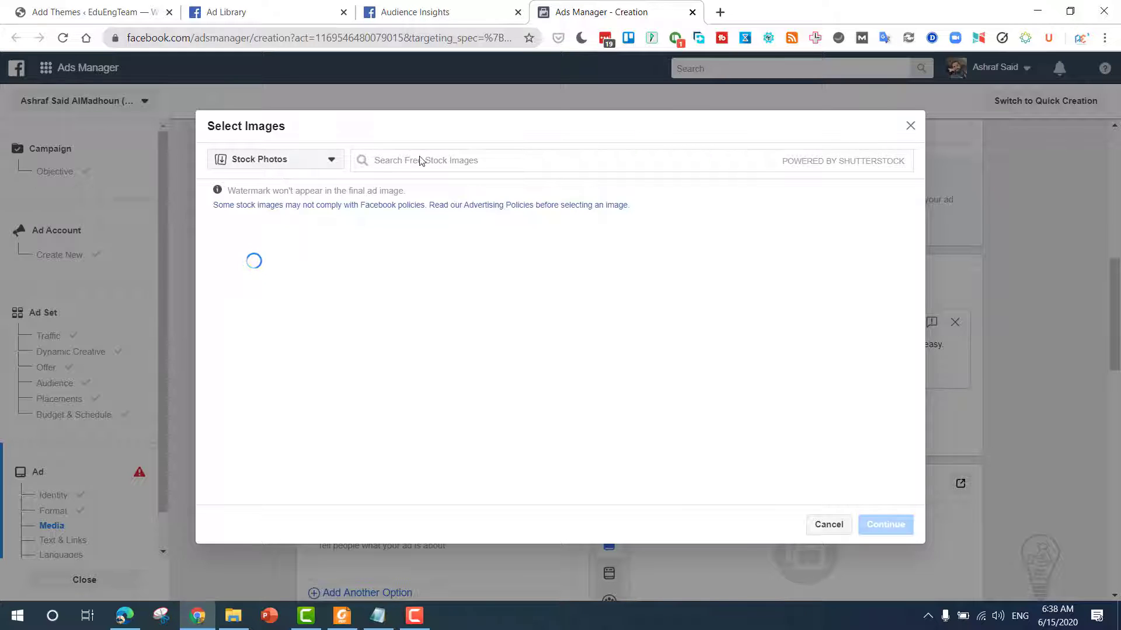
{"action": "left_click", "coordinate": [448, 160]}
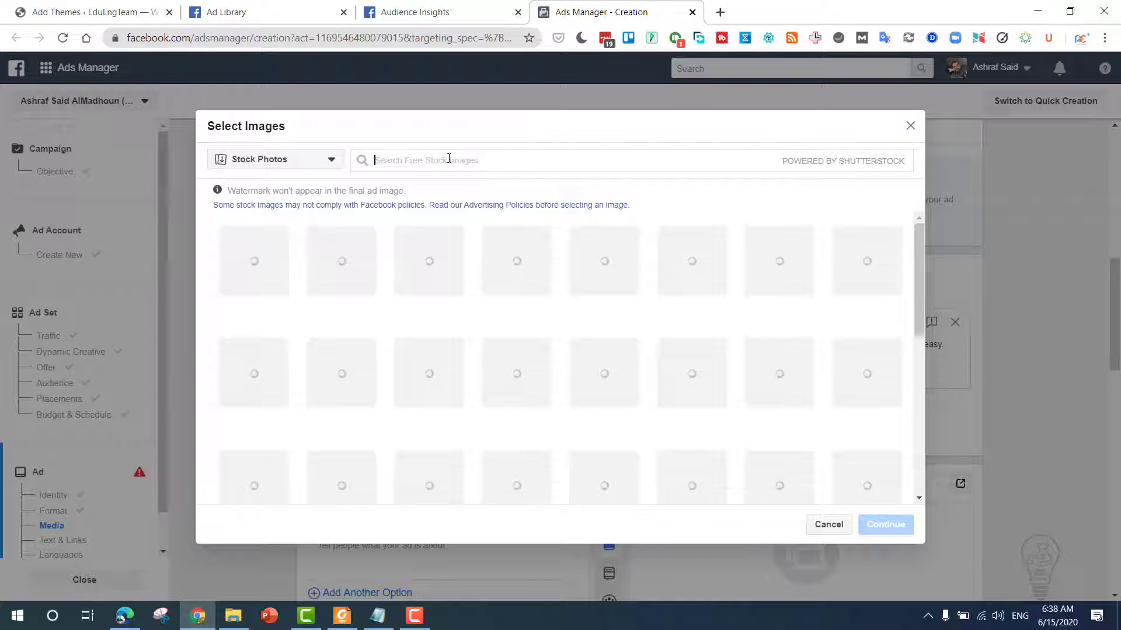
{"action": "type", "text": "g"}
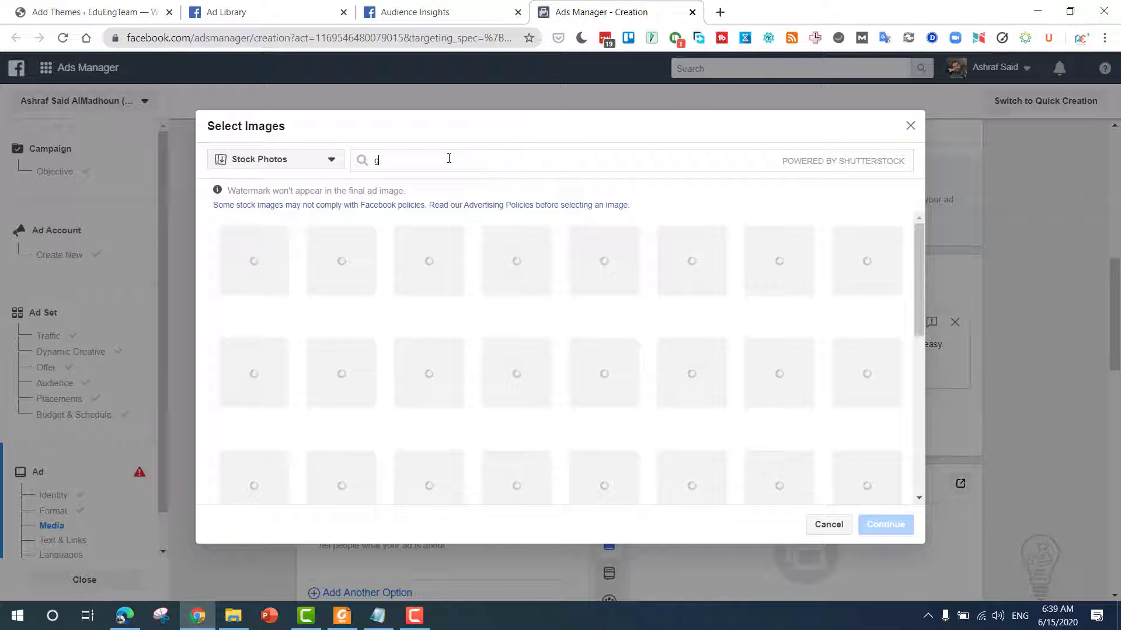
{"action": "type", "text": "ogs"}
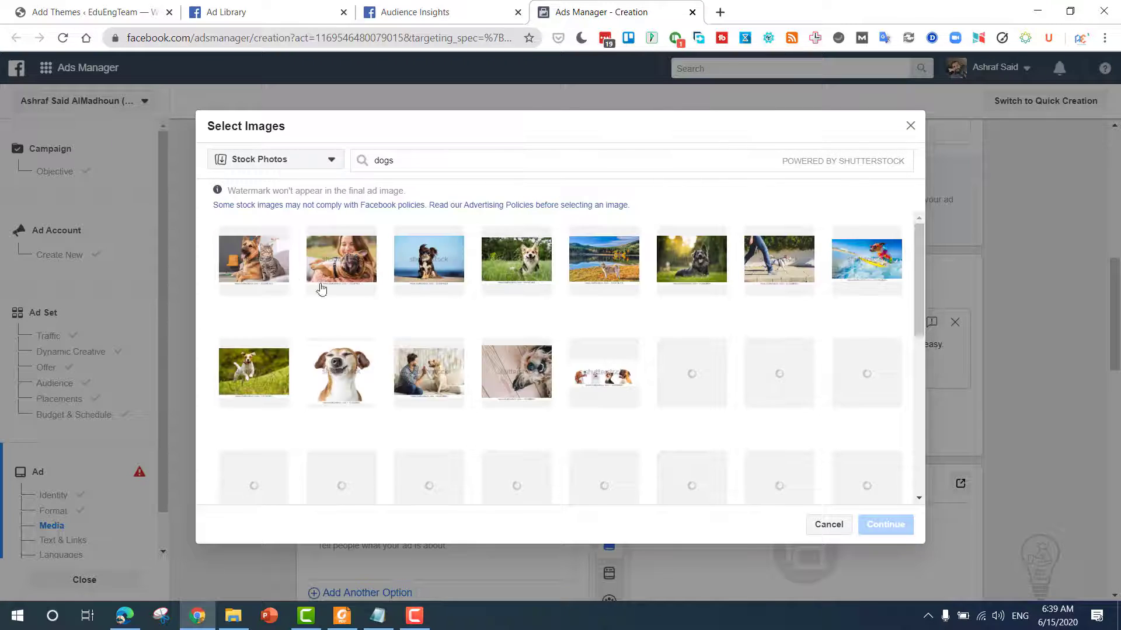
{"action": "left_click", "coordinate": [330, 368]}
- Confirm the smiling dog photo and place the cursor in the Primary Text box
{"action": "left_click", "coordinate": [884, 525]}
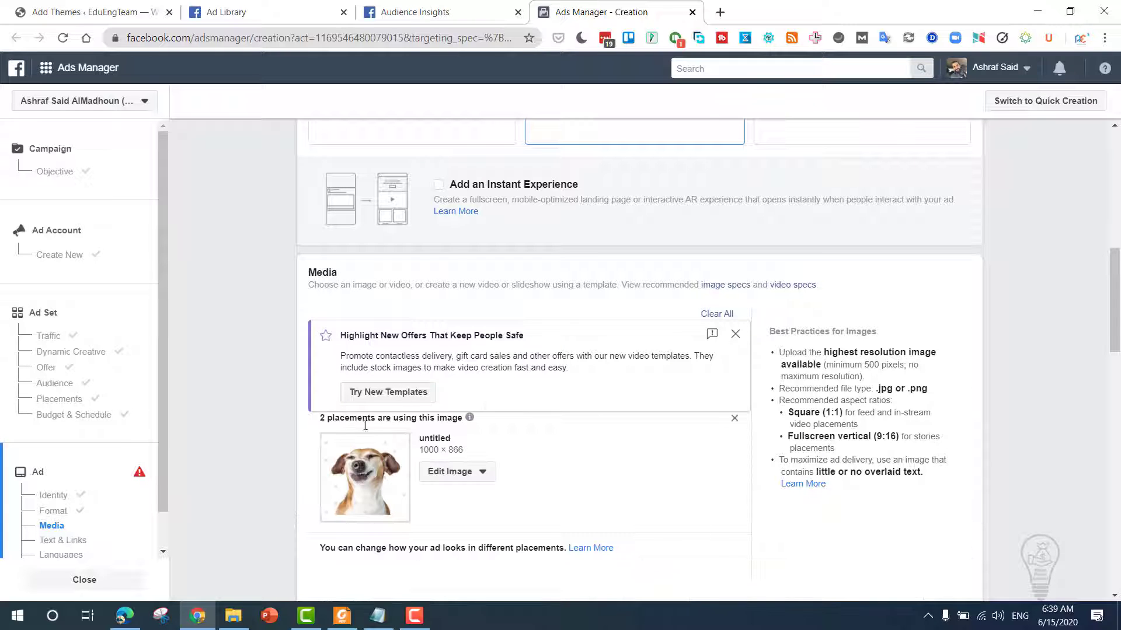
{"action": "scroll", "coordinate": [247, 456], "scroll_direction": "down", "scroll_amount": 1}
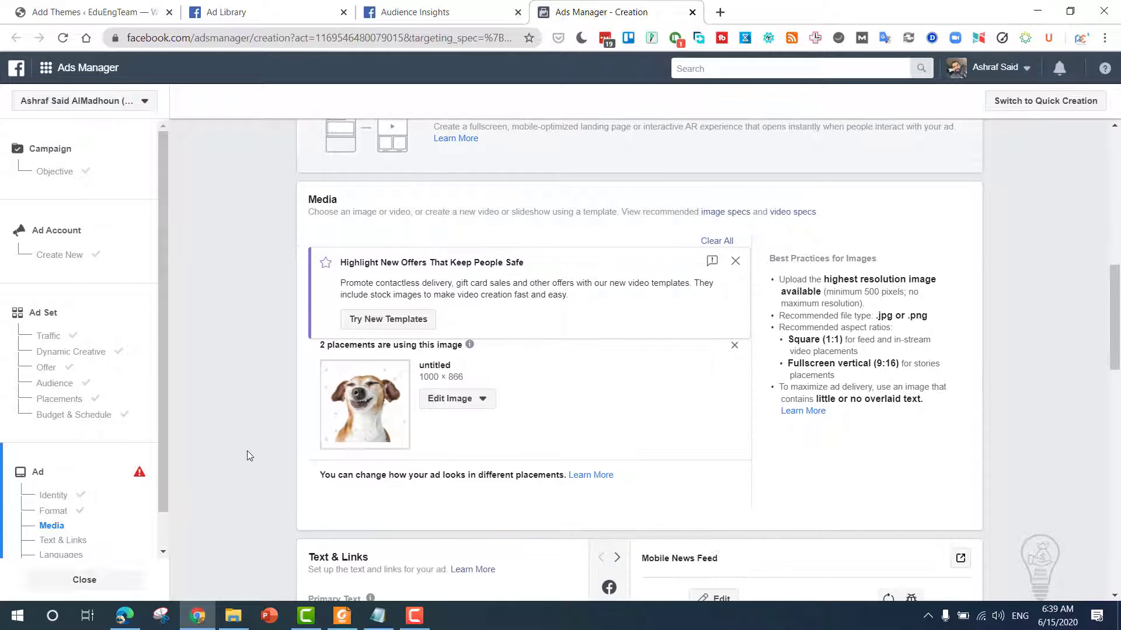
{"action": "scroll", "coordinate": [244, 453], "scroll_direction": "down", "scroll_amount": 5}
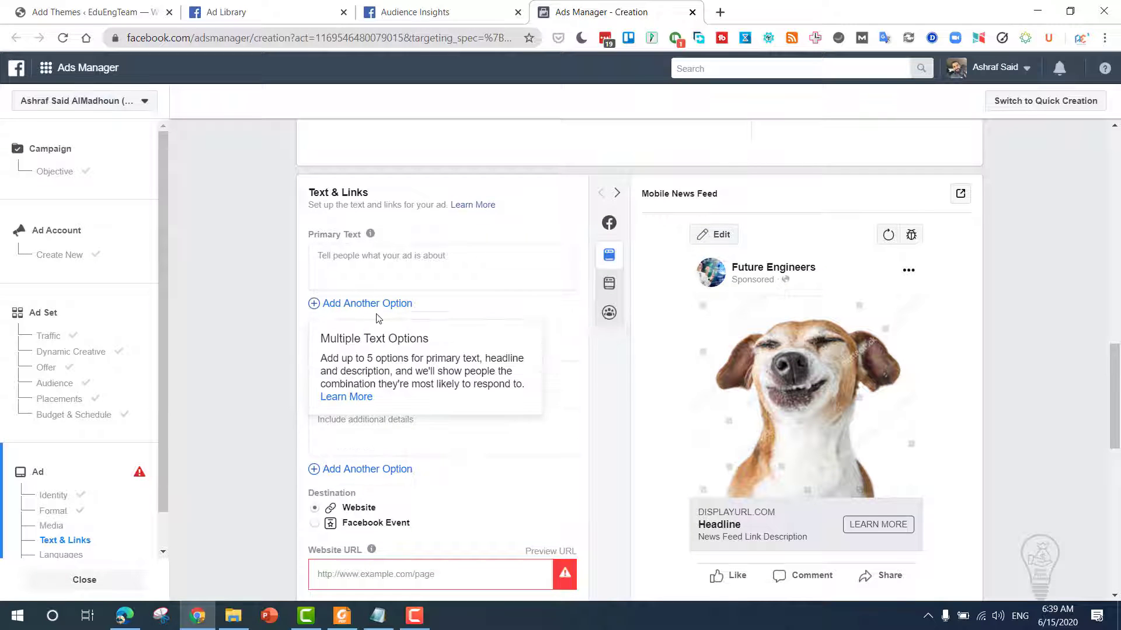
{"action": "left_click", "coordinate": [381, 261]}
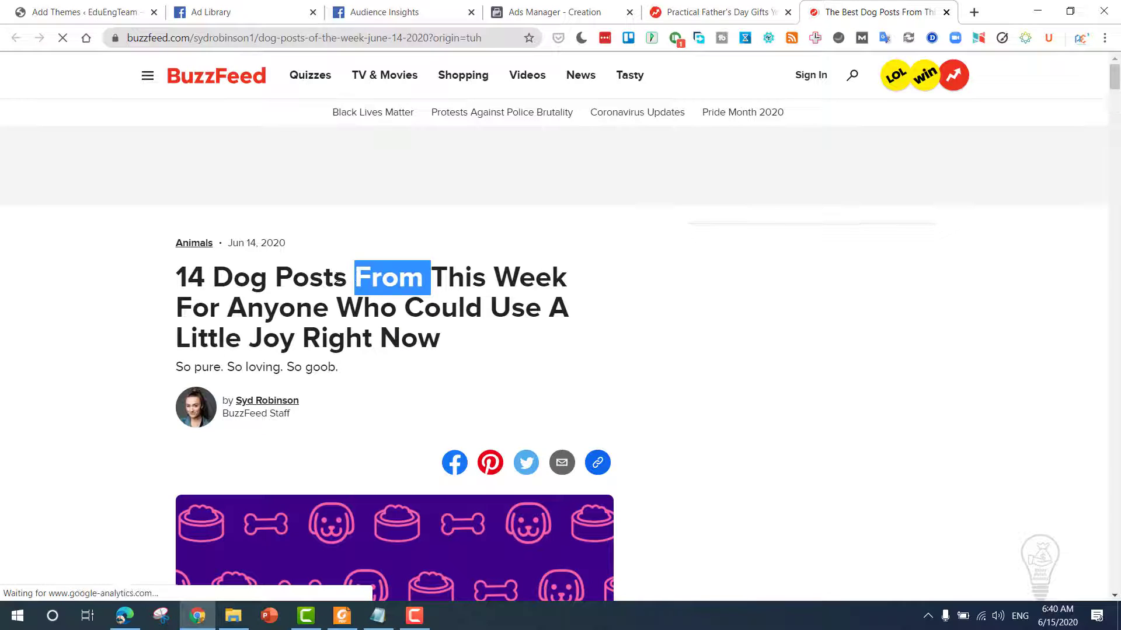
- Paste the BuzzFeed headline into the primary text, followed by 'Read About it Here :'
{"action": "left_click", "coordinate": [321, 277]}
{"action": "triple_click", "coordinate": [321, 277]}
{"action": "key", "text": "ctrl+c"}
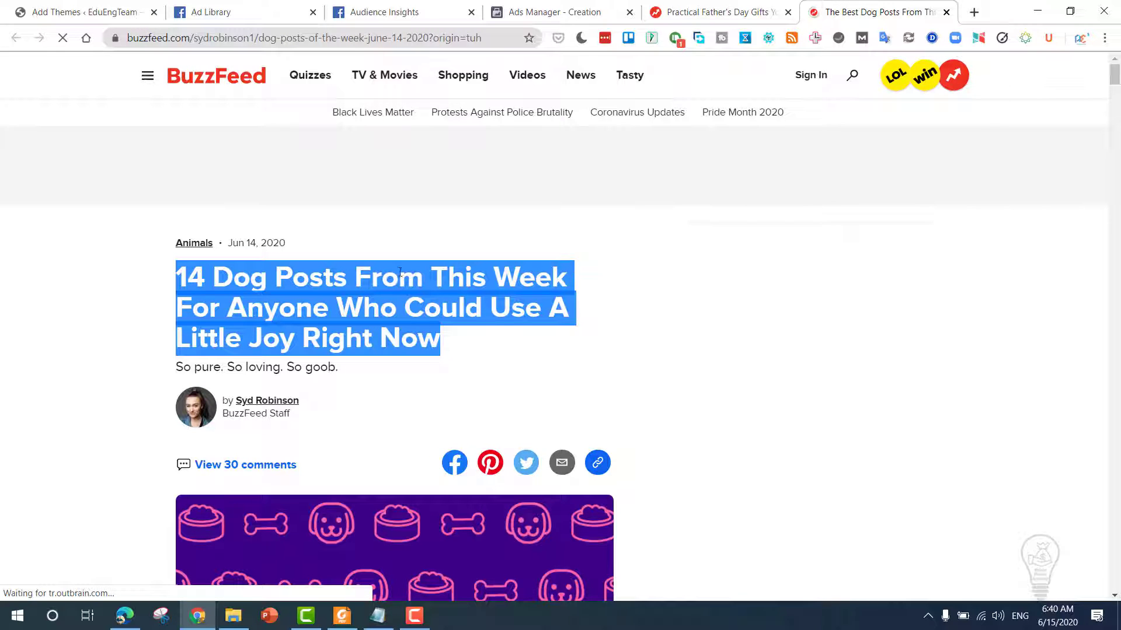
{"action": "left_click", "coordinate": [397, 12]}
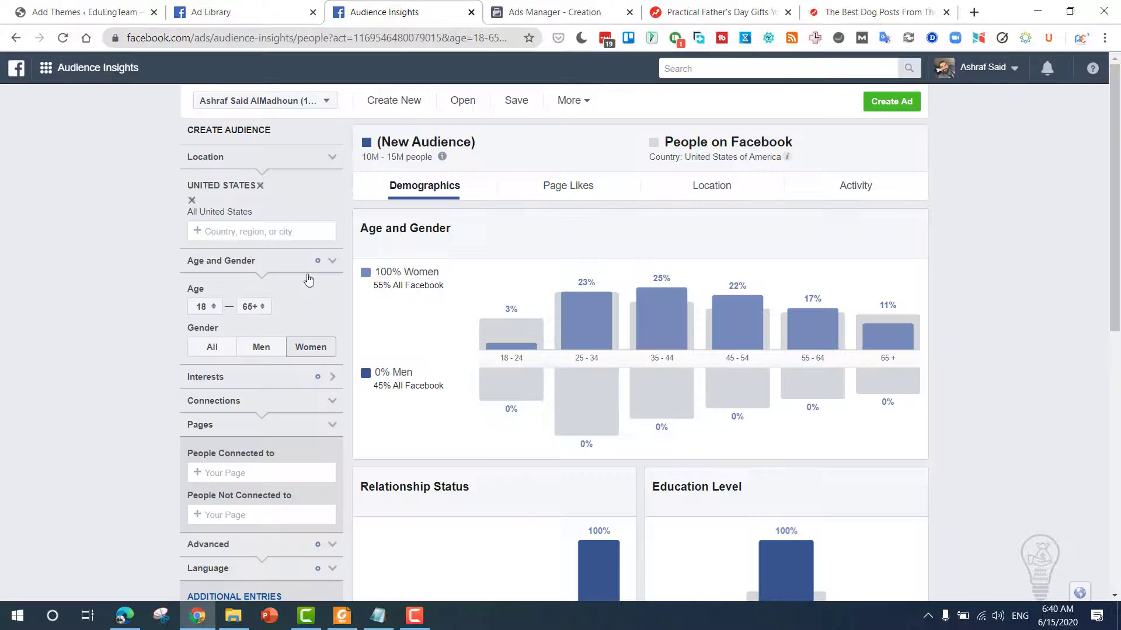
{"action": "left_click", "coordinate": [504, 15]}
{"action": "left_click", "coordinate": [394, 266]}
{"action": "key", "text": "ctrl+v"}
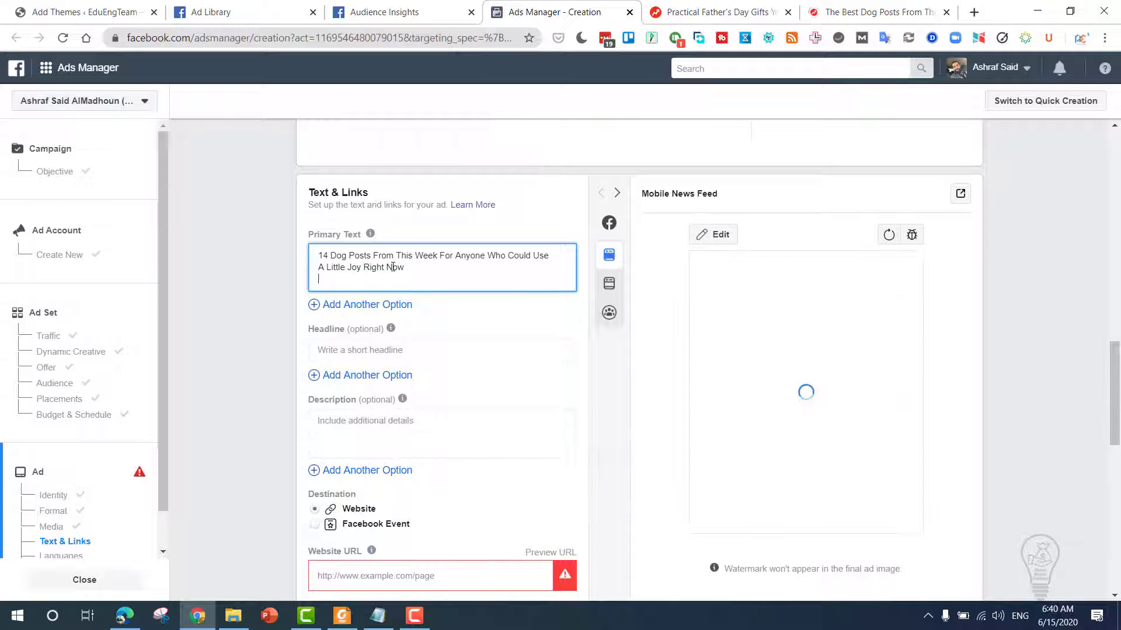
{"action": "type", "text": "Read"}
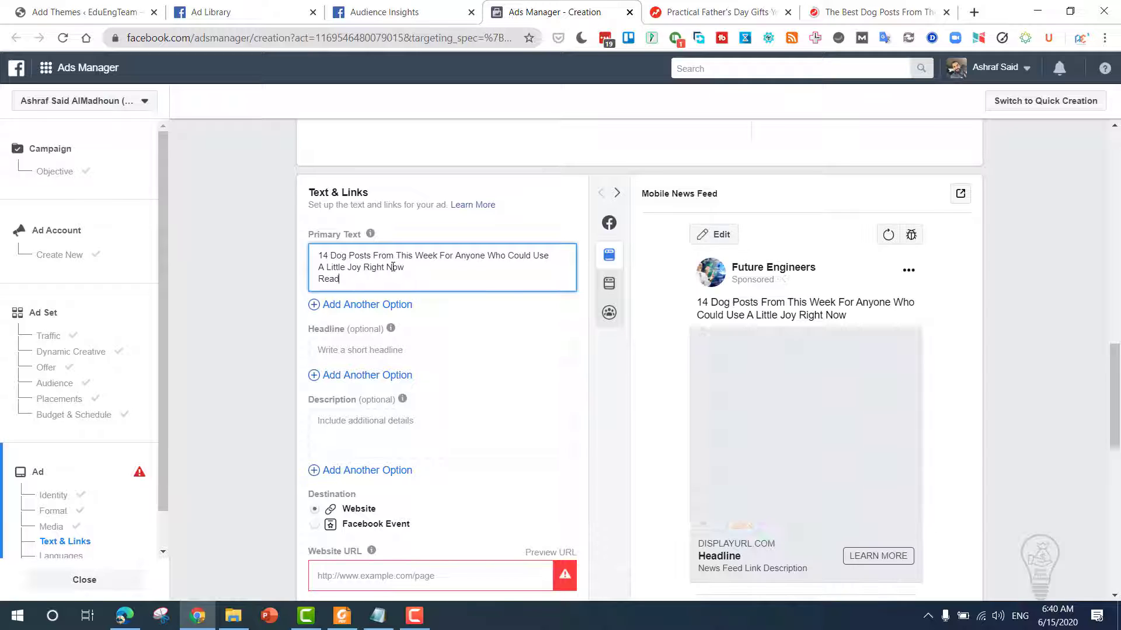
{"action": "type", "text": " About"}
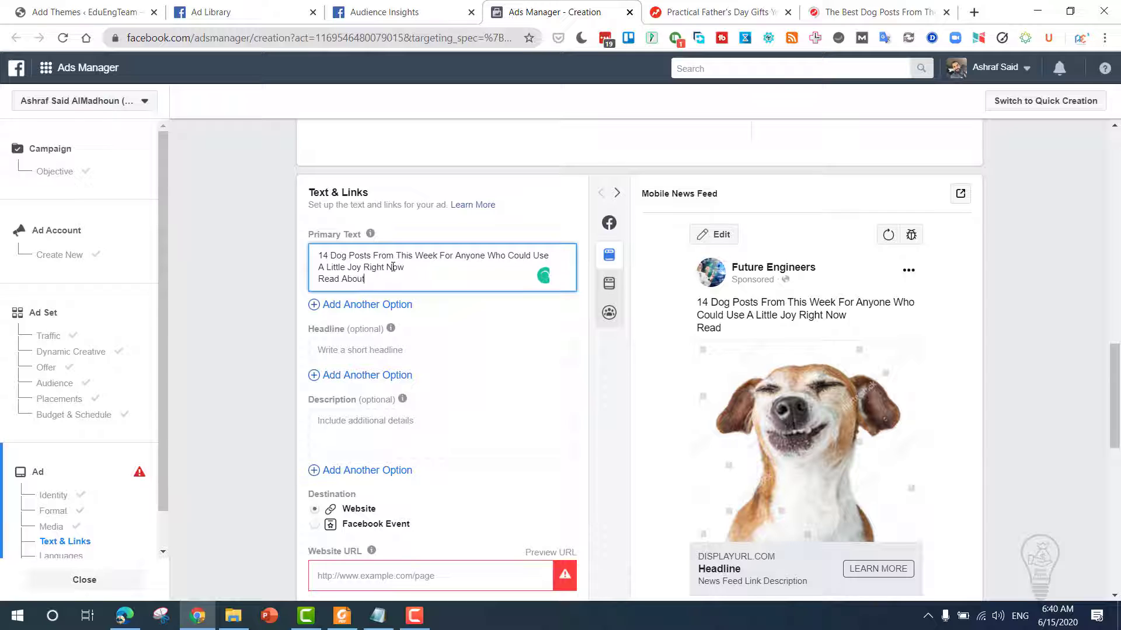
{"action": "type", "text": " it Here :"}
- Paste the article link after it, strip '?origin=tuh', and select the whole link
{"action": "left_click", "coordinate": [852, 14]}
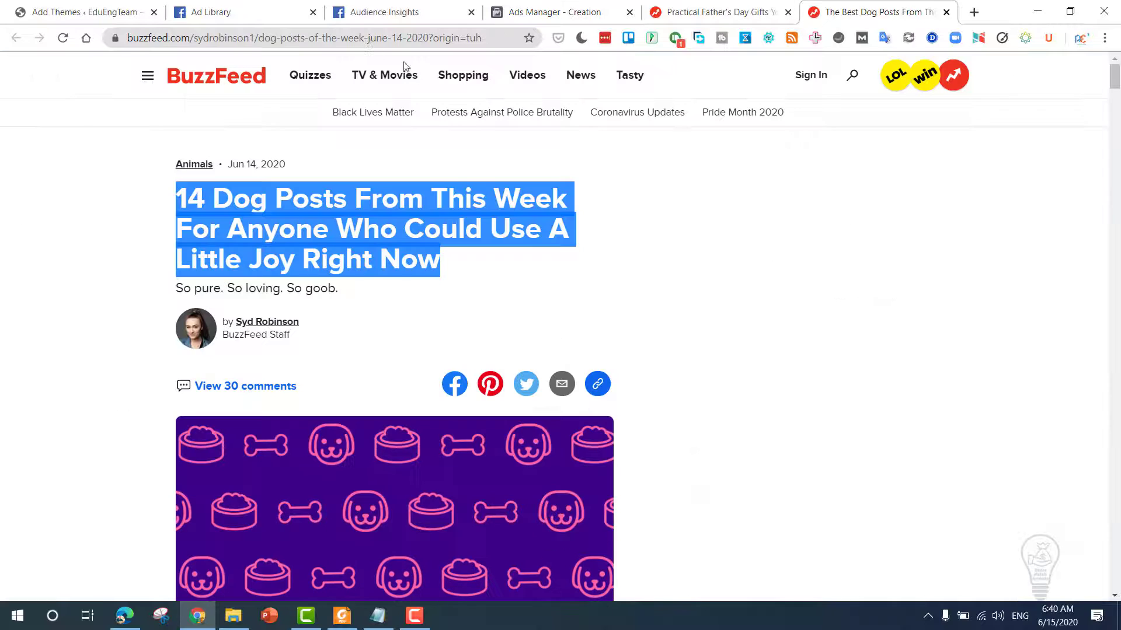
{"action": "left_click", "coordinate": [368, 38]}
{"action": "key", "text": "ctrl+c"}
{"action": "left_click", "coordinate": [546, 11]}
{"action": "key", "text": "ctrl+v"}
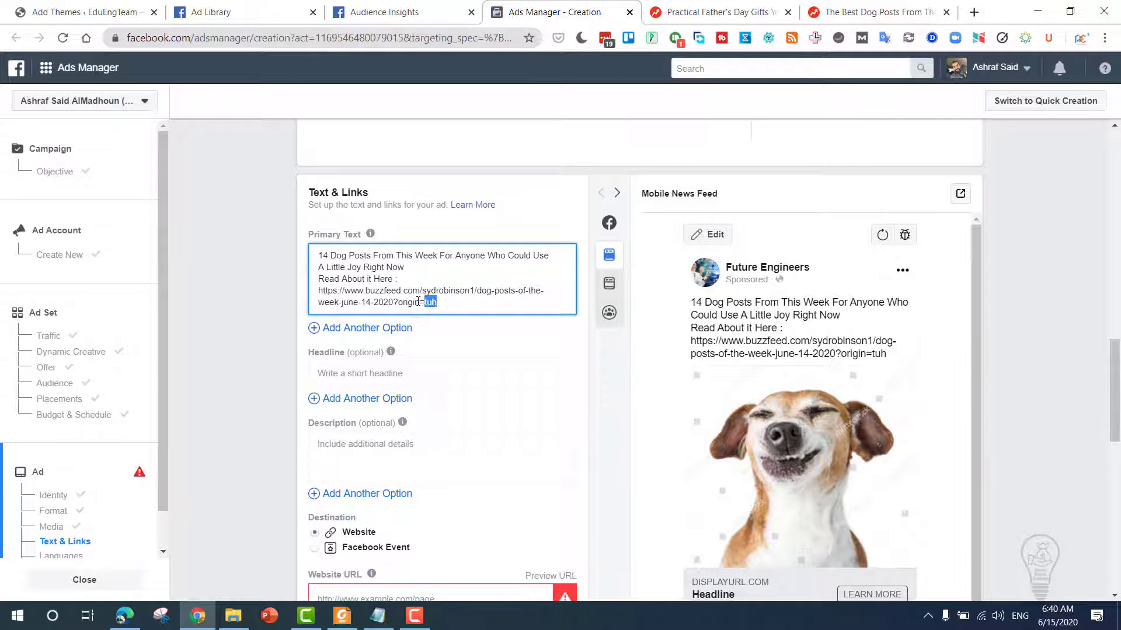
{"action": "left_click_drag", "start_coordinate": [418, 301], "coordinate": [397, 302]}
{"action": "key", "text": "BackSpace"}
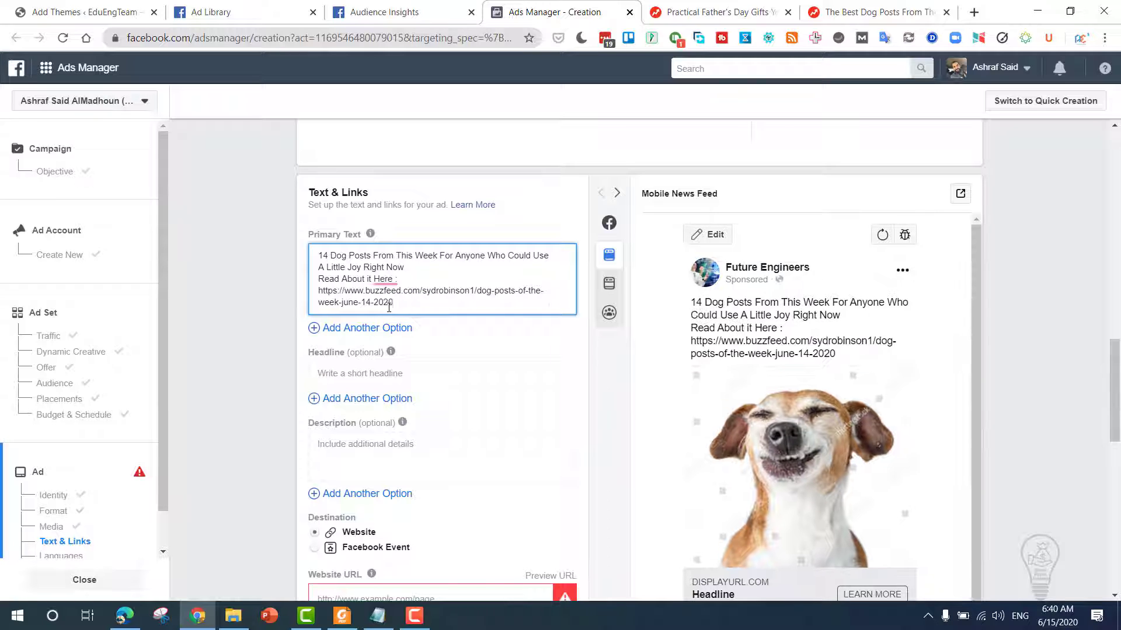
{"action": "left_click_drag", "start_coordinate": [395, 302], "coordinate": [309, 292]}
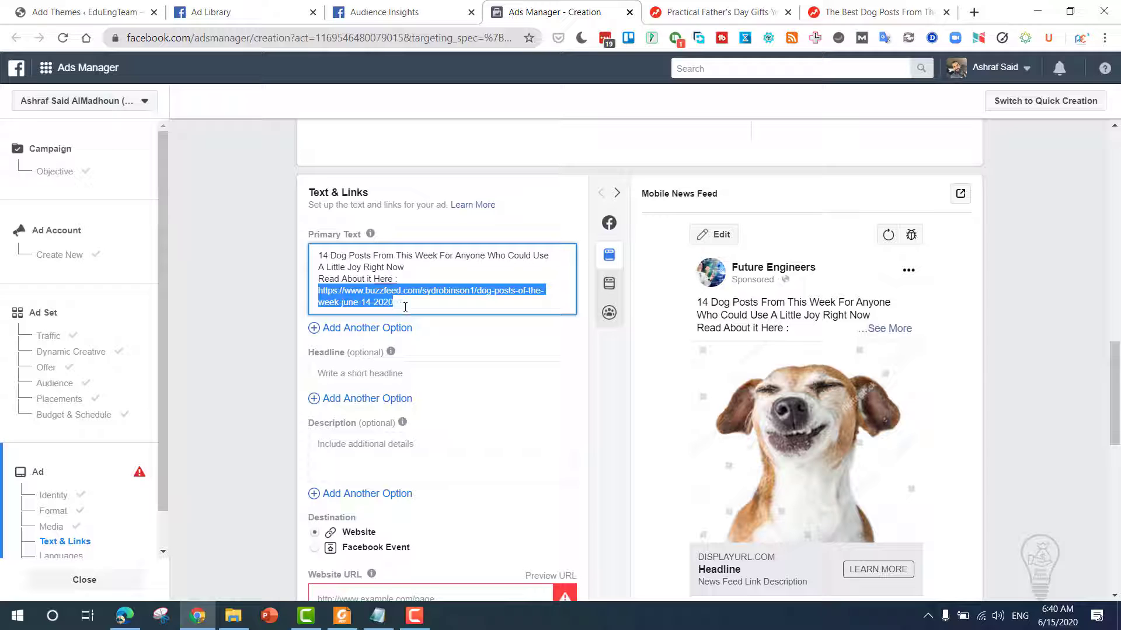
{"action": "left_click_drag", "start_coordinate": [405, 308], "coordinate": [310, 293]}
{"action": "key", "text": "ctrl+c"}
- Copy the BuzzFeed article link, load bit.ly in a new tab, and paste the link as the Website URL
{"action": "right_click", "coordinate": [396, 275]}
{"action": "left_click", "coordinate": [973, 11]}
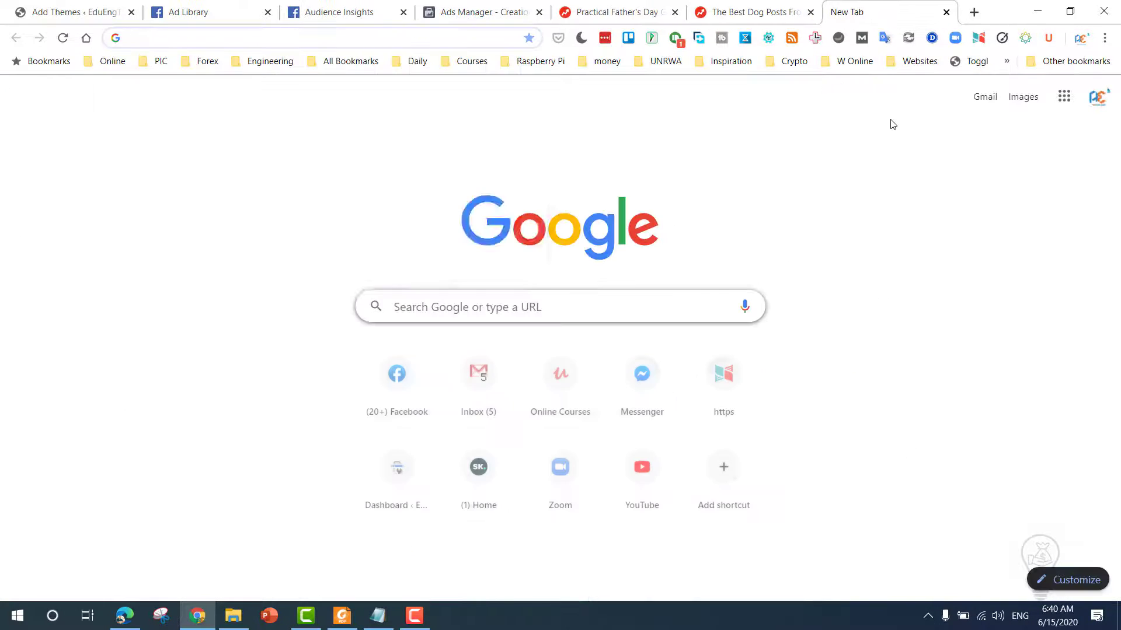
{"action": "type", "text": "bit.ly"}
{"action": "key", "text": "Return"}
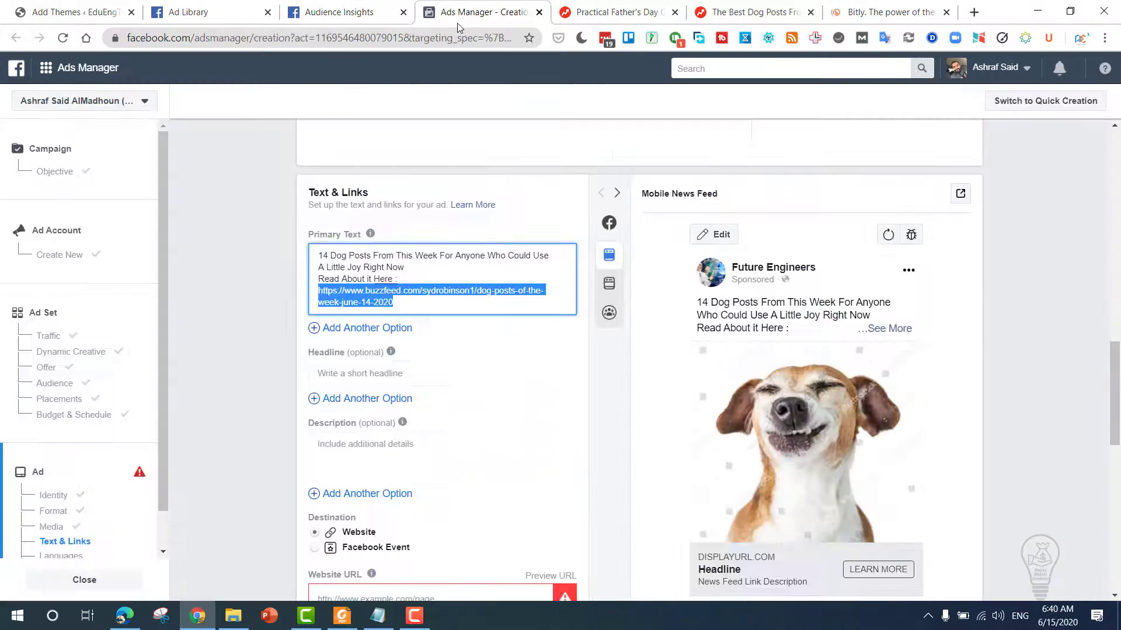
{"action": "scroll", "coordinate": [391, 526], "scroll_direction": "down", "scroll_amount": 1}
{"action": "left_click", "coordinate": [382, 525]}
{"action": "key", "text": "ctrl+v"}
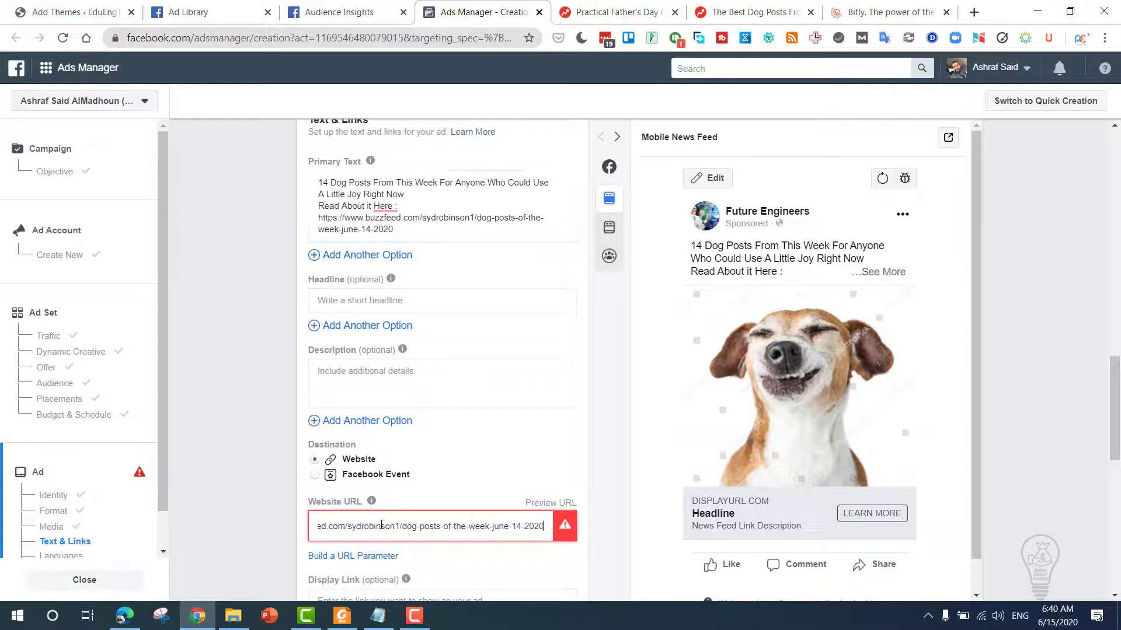
{"action": "left_click", "coordinate": [406, 378]}
{"action": "left_click", "coordinate": [884, 12]}
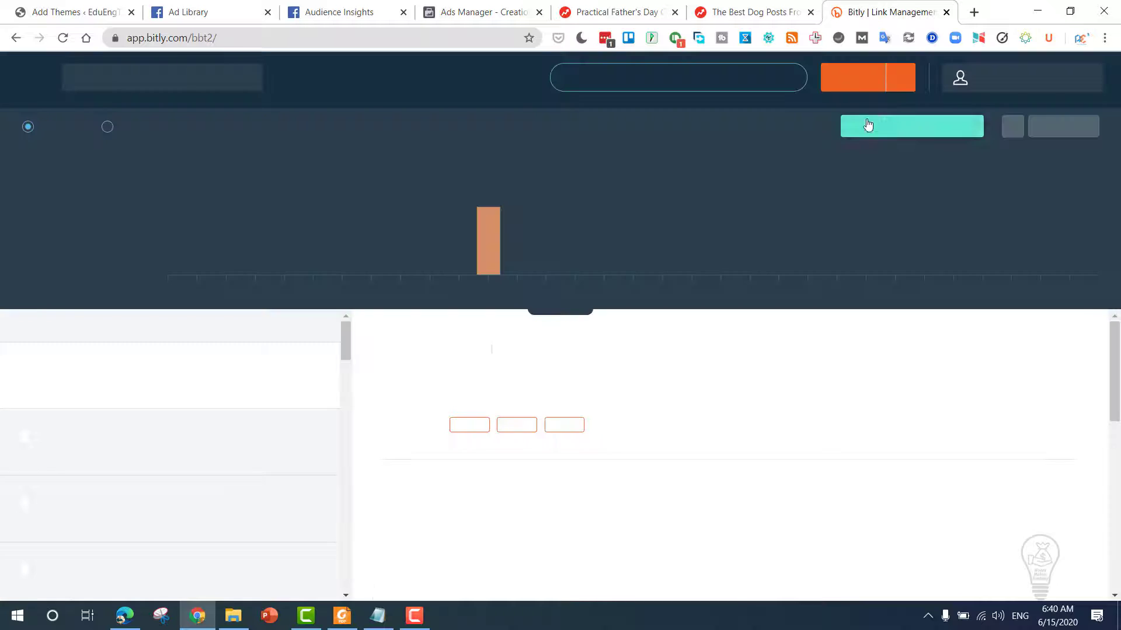
{"action": "left_click", "coordinate": [858, 82]}
{"action": "key", "text": "ctrl+v"}
{"action": "left_click", "coordinate": [975, 578]}
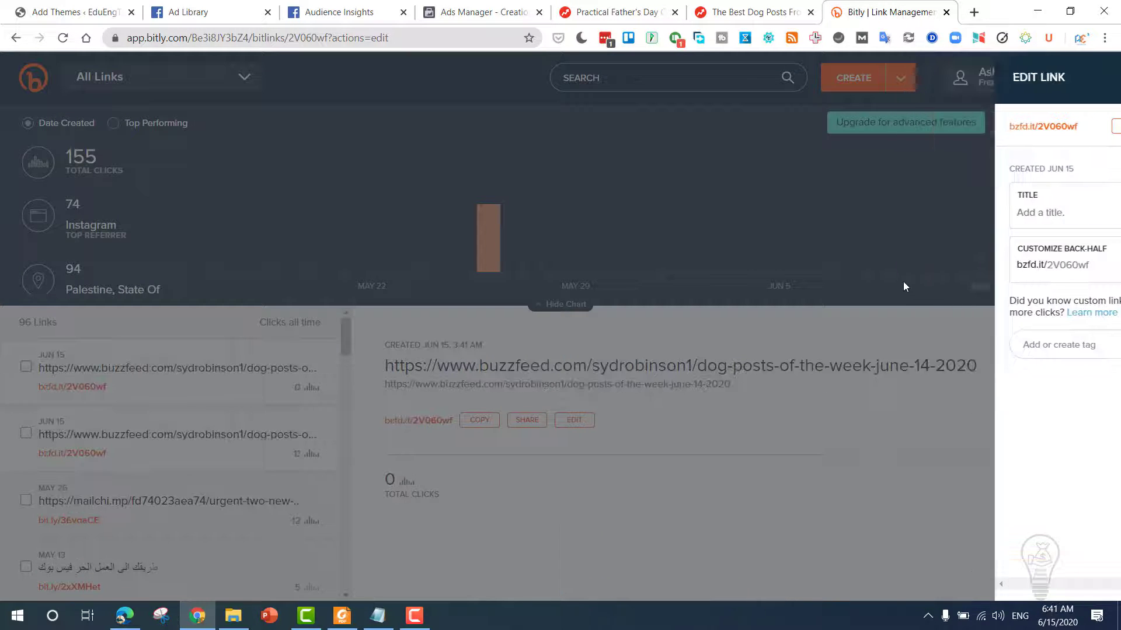
{"action": "left_click", "coordinate": [502, 13]}
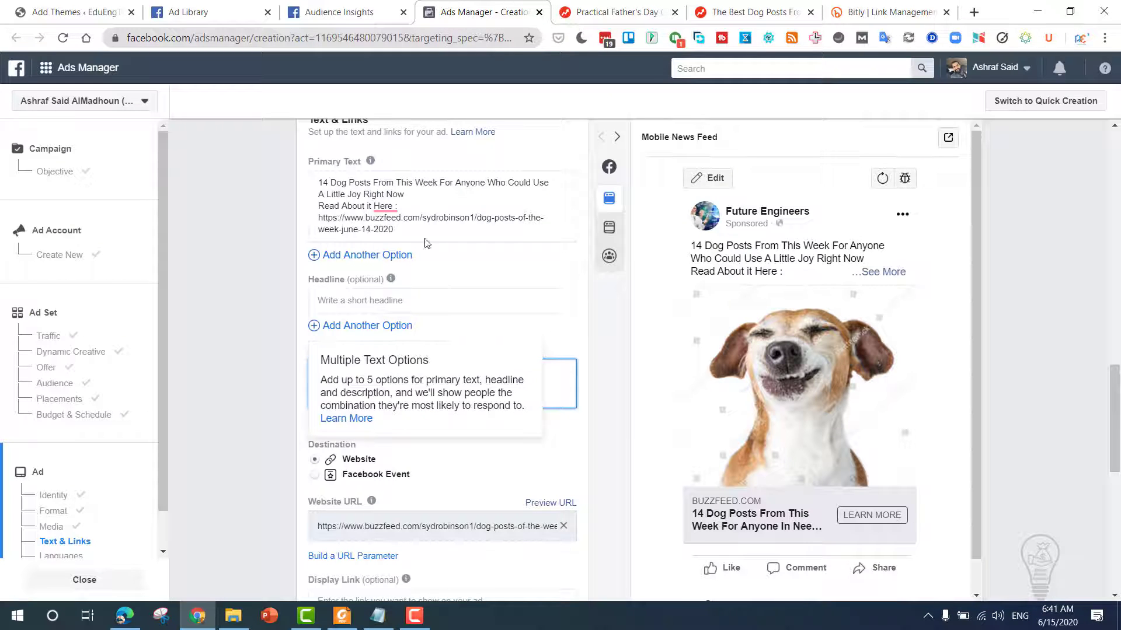
{"action": "left_click_drag", "start_coordinate": [318, 217], "coordinate": [399, 229]}
{"action": "type", "text": "https://bzfd.it/2V060wf"}
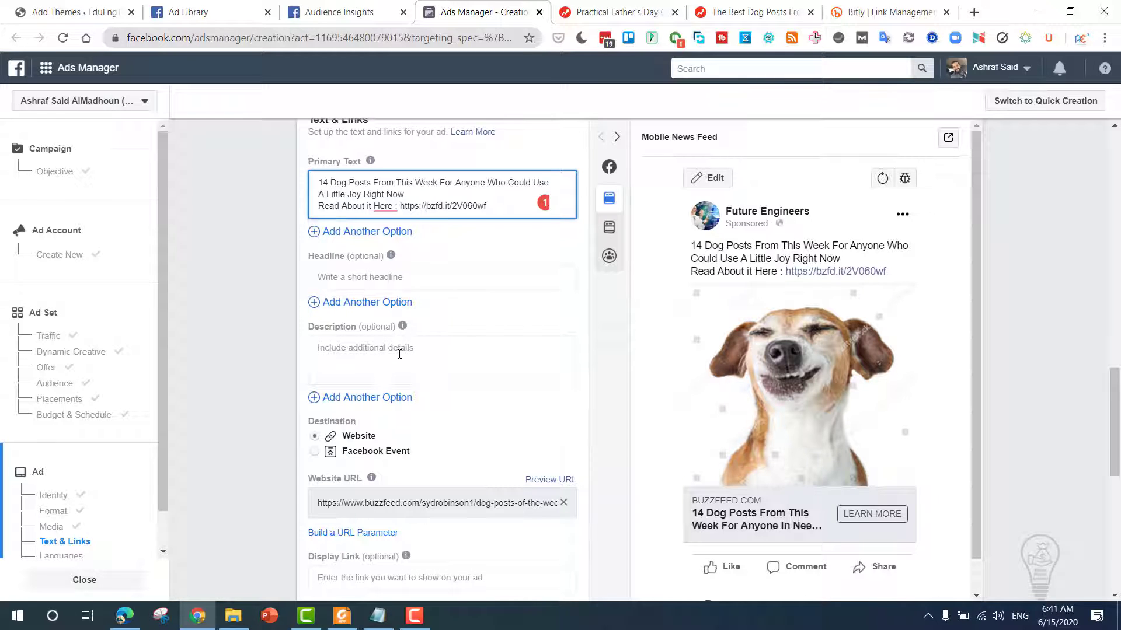
- Copy '14 Dog Posts' from the primary text into the Headline and add 'That you will like'
{"action": "left_click", "coordinate": [399, 355]}
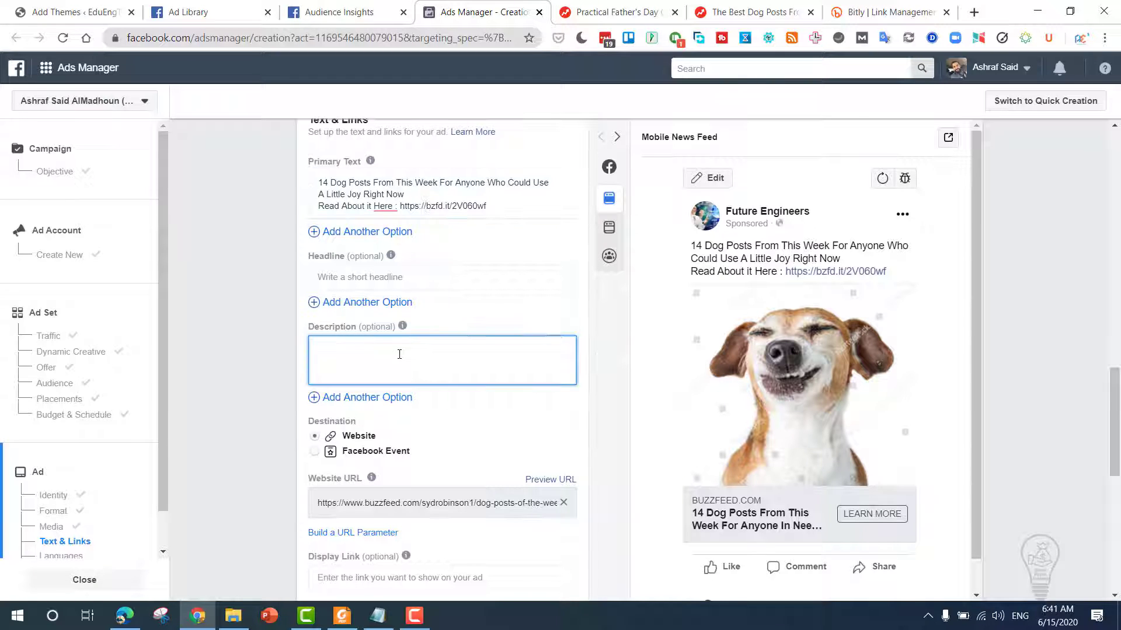
{"action": "left_click", "coordinate": [348, 275]}
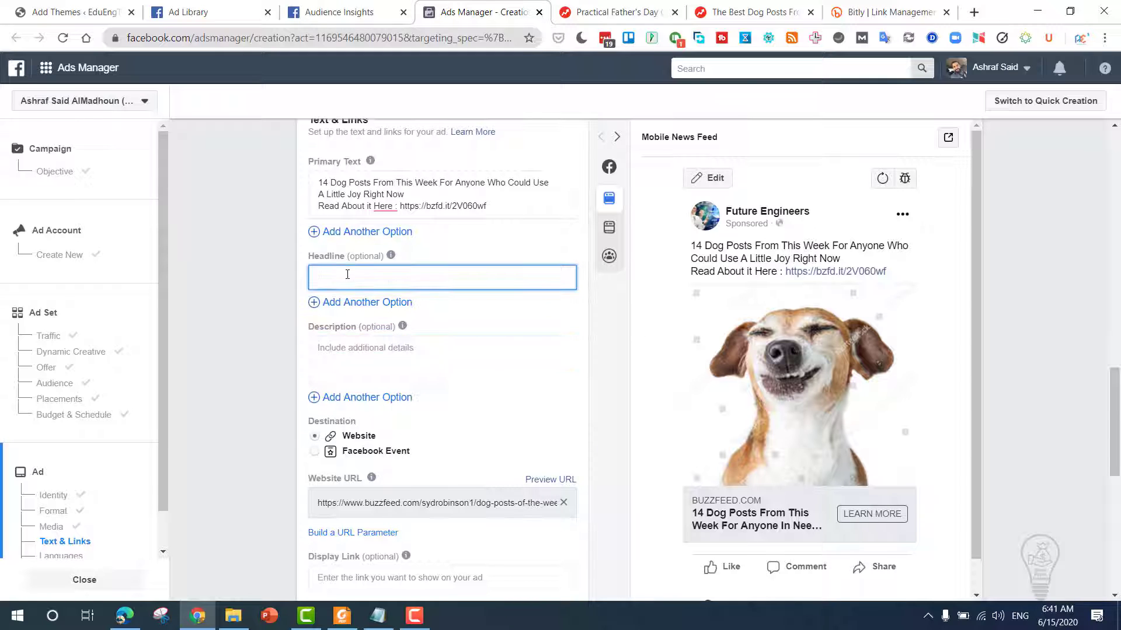
{"action": "left_click", "coordinate": [319, 183]}
{"action": "double_click", "coordinate": [323, 183]}
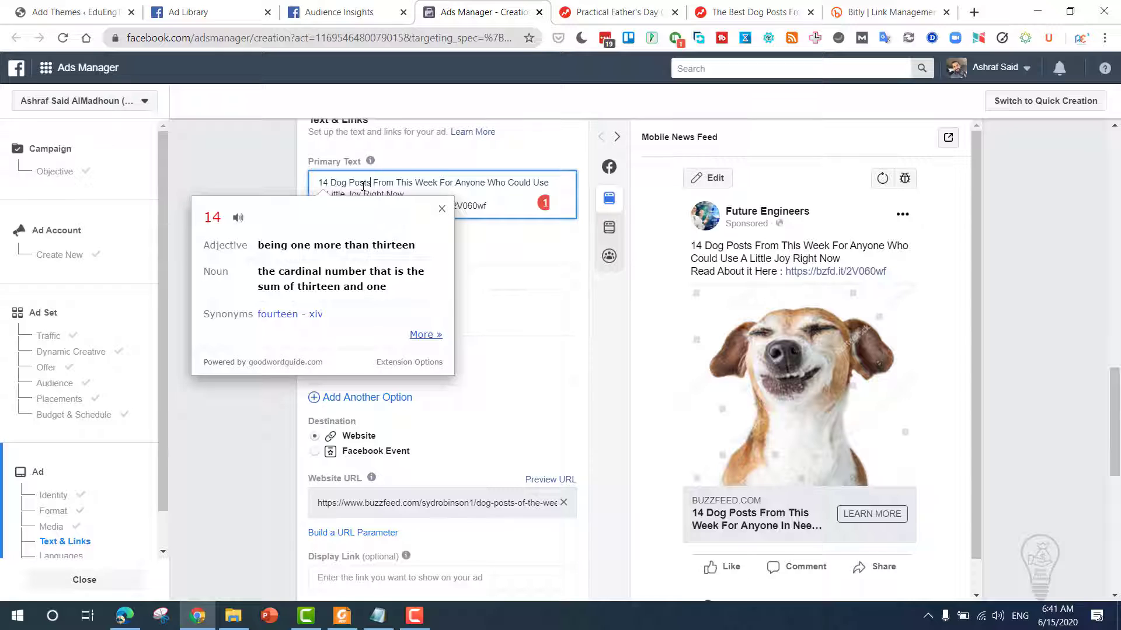
{"action": "left_click_drag", "start_coordinate": [370, 183], "coordinate": [318, 183]}
{"action": "key", "text": "ctrl+c"}
{"action": "left_click", "coordinate": [416, 275]}
{"action": "key", "text": "ctrl+v"}
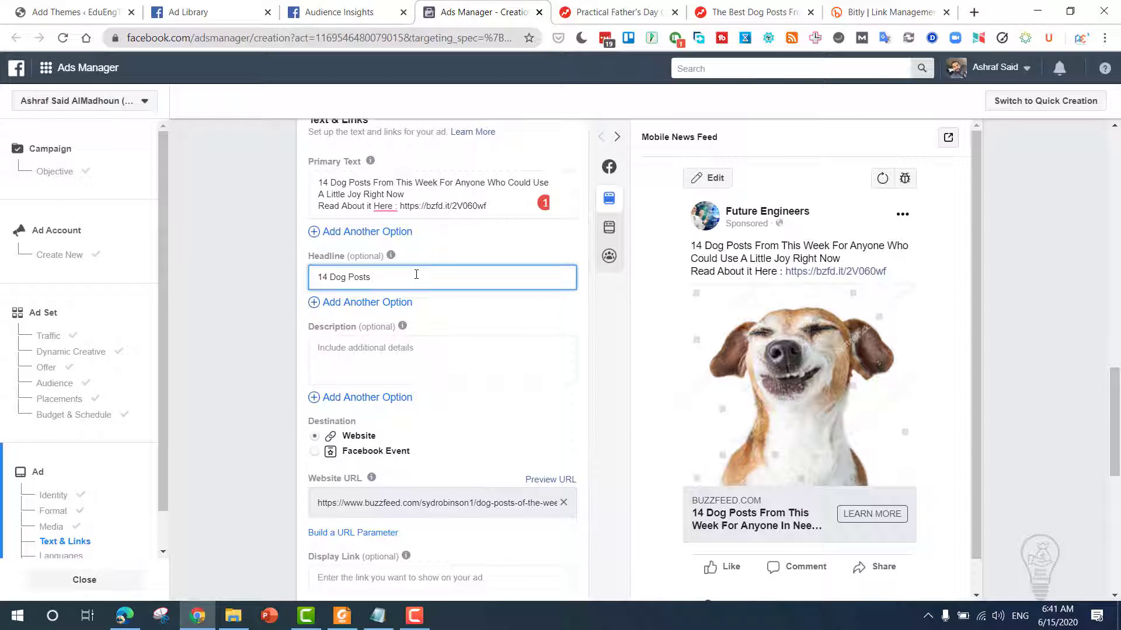
{"action": "type", "text": "That you "}
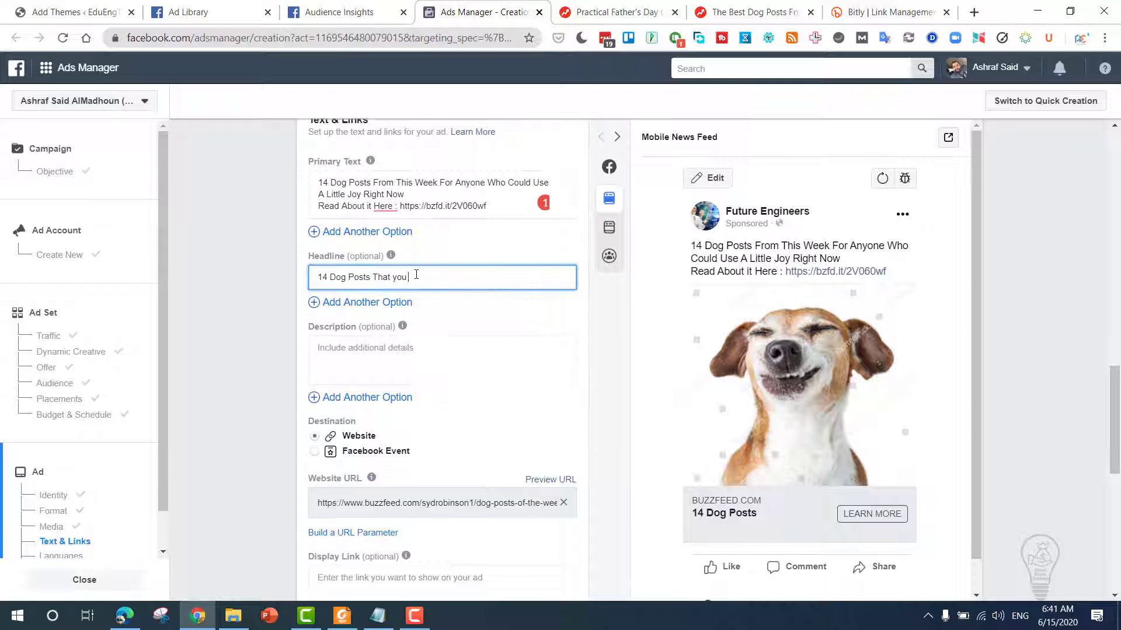
{"action": "type", "text": "will like"}
- Select the first item heading in the BuzzFeed dog posts article
{"action": "mouse_move", "coordinate": [503, 299]}
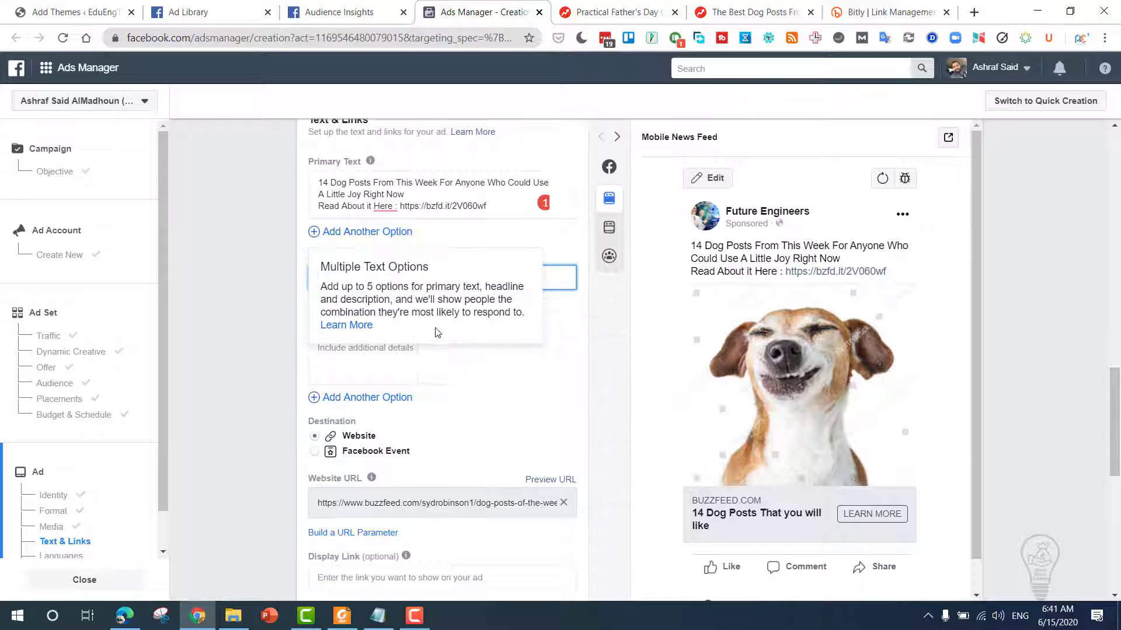
{"action": "left_click", "coordinate": [367, 349]}
{"action": "left_click", "coordinate": [876, 12]}
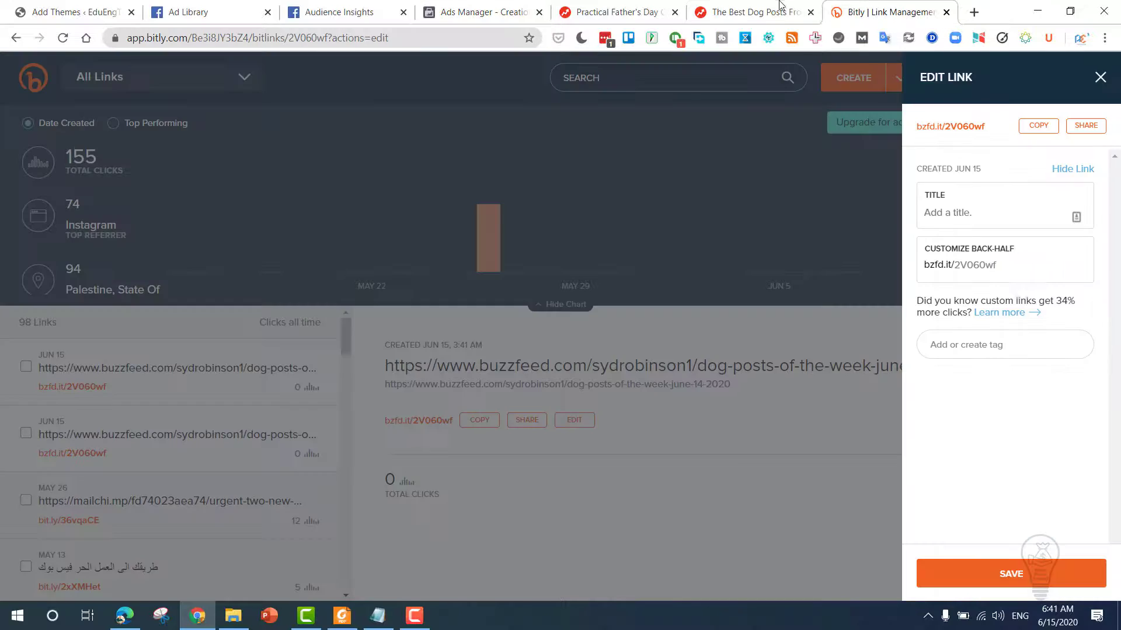
{"action": "left_click", "coordinate": [776, 7]}
{"action": "scroll", "coordinate": [458, 304], "scroll_direction": "down", "scroll_amount": 10}
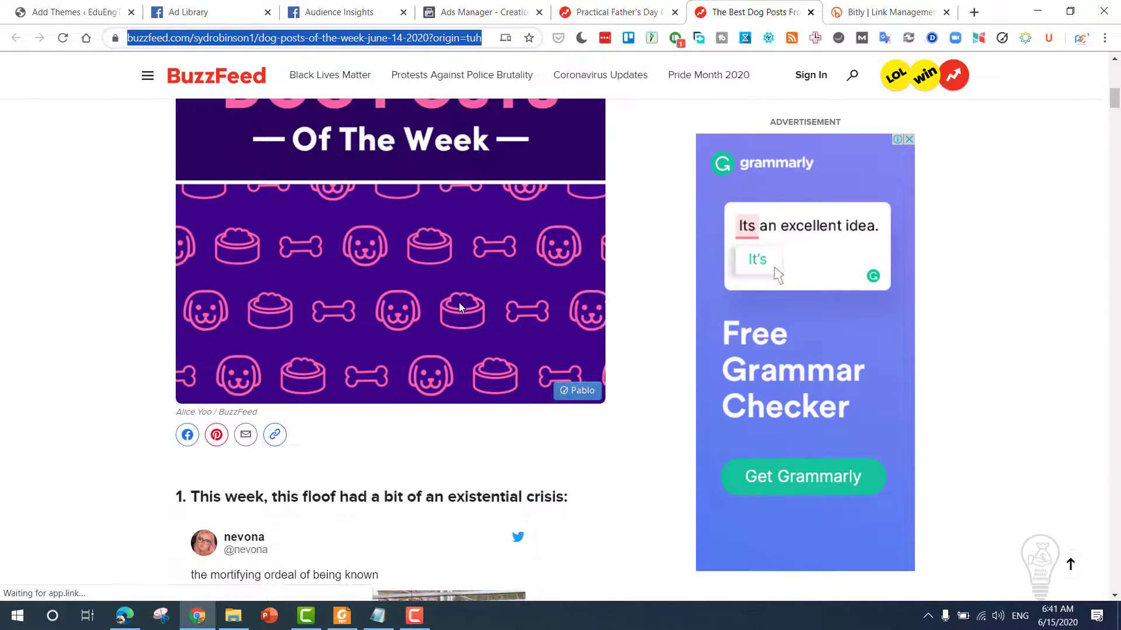
{"action": "scroll", "coordinate": [459, 302], "scroll_direction": "down", "scroll_amount": 4}
{"action": "scroll", "coordinate": [275, 300], "scroll_direction": "down", "scroll_amount": 3}
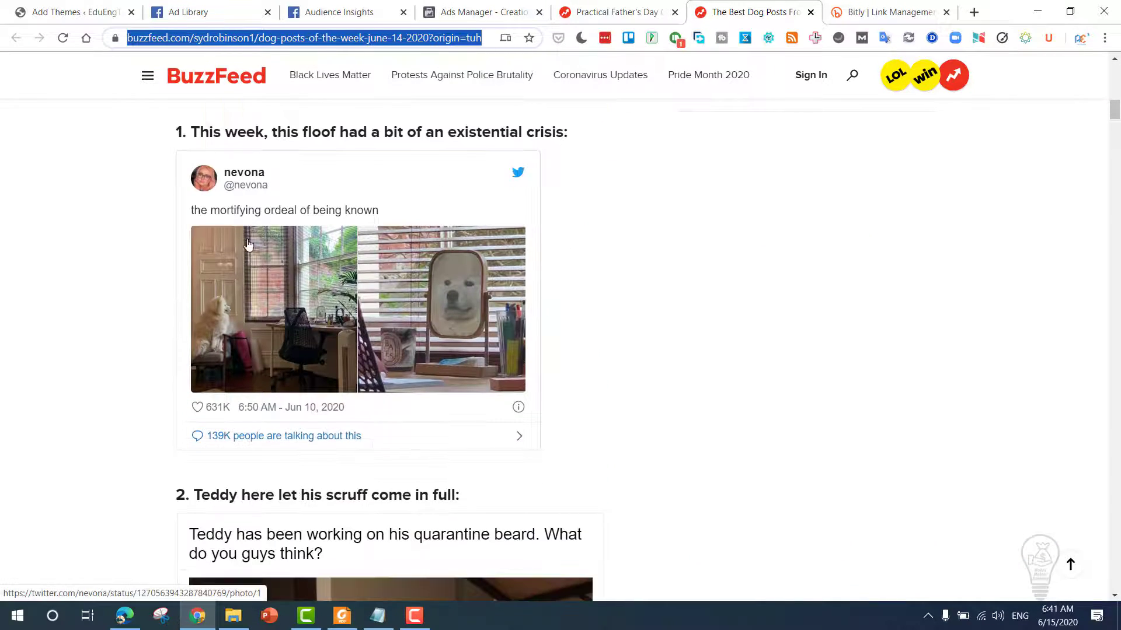
{"action": "double_click", "coordinate": [198, 132]}
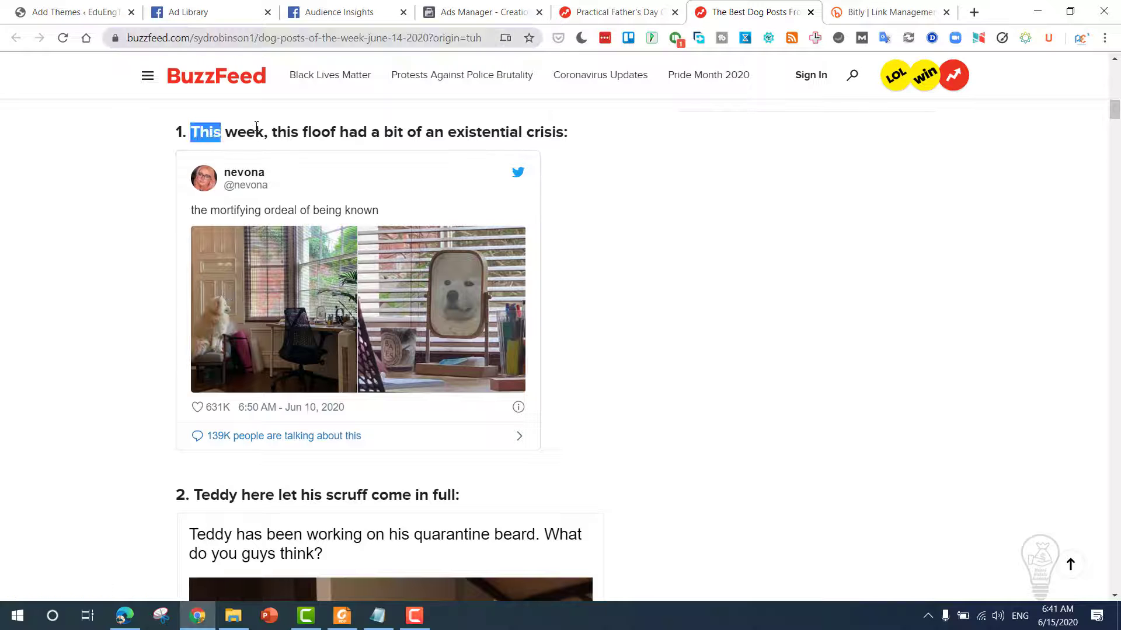
{"action": "left_click_drag", "start_coordinate": [288, 125], "coordinate": [590, 125]}
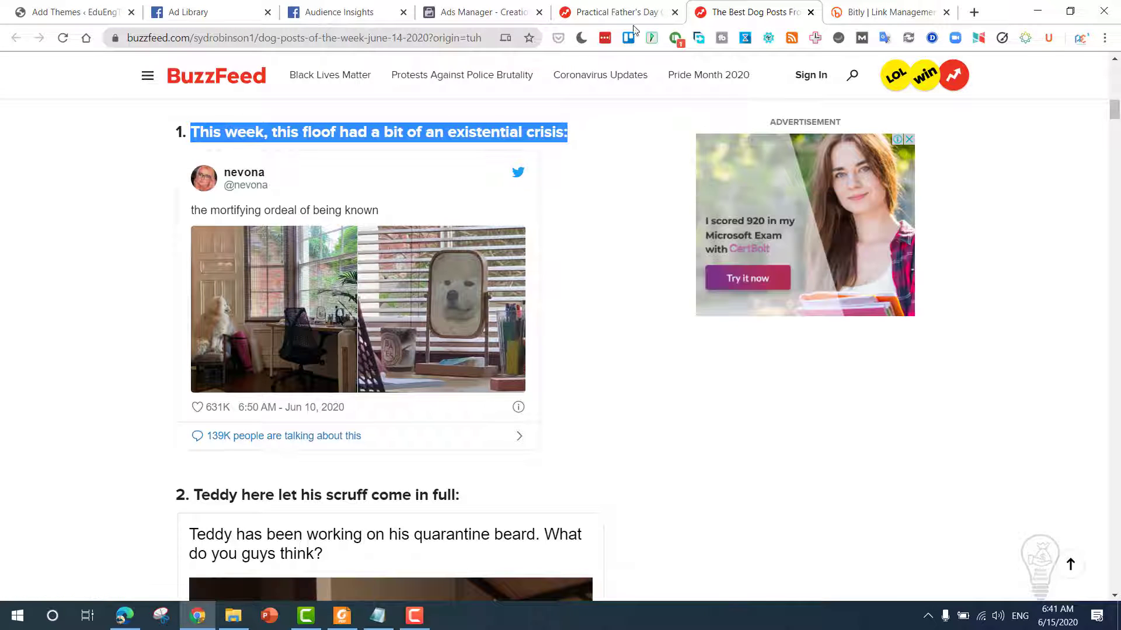
- Paste the heading into the ad's Description and delete the trailing colon
{"action": "left_click", "coordinate": [330, 12]}
{"action": "left_click", "coordinate": [484, 12]}
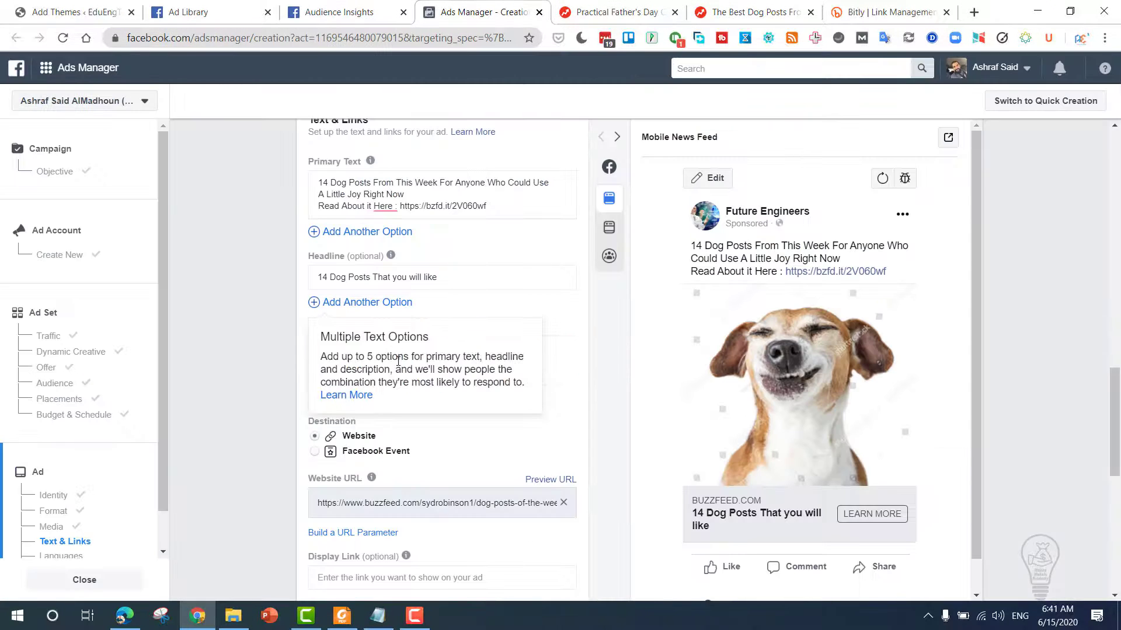
{"action": "left_click", "coordinate": [555, 358]}
{"action": "key", "text": "ctrl+v"}
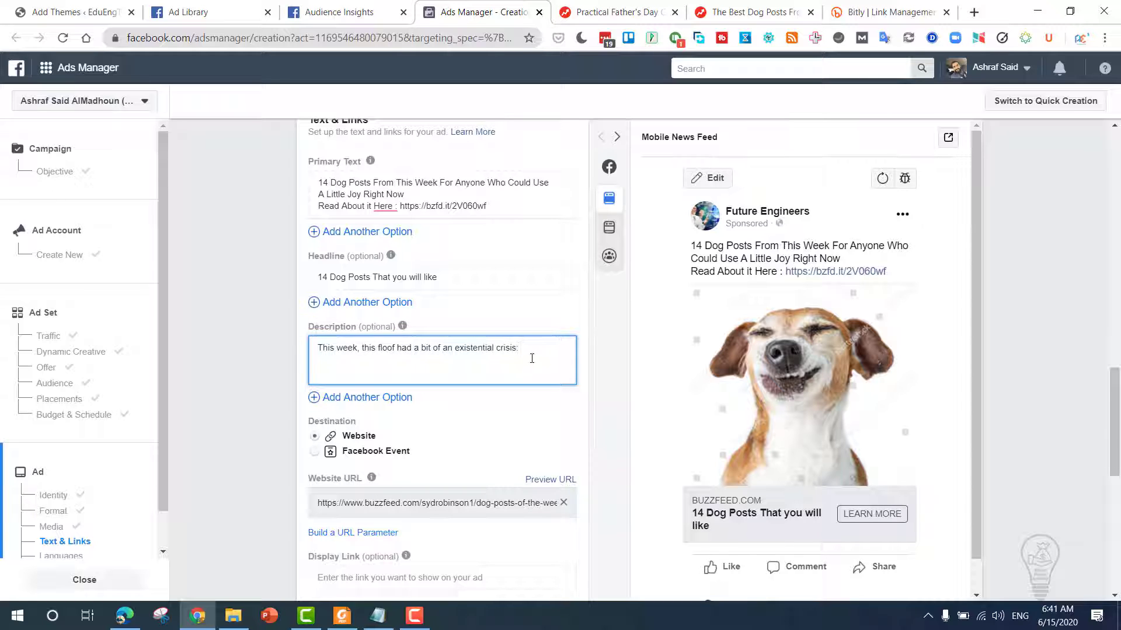
{"action": "key", "text": "BackSpace"}
{"action": "left_click", "coordinate": [275, 386]}
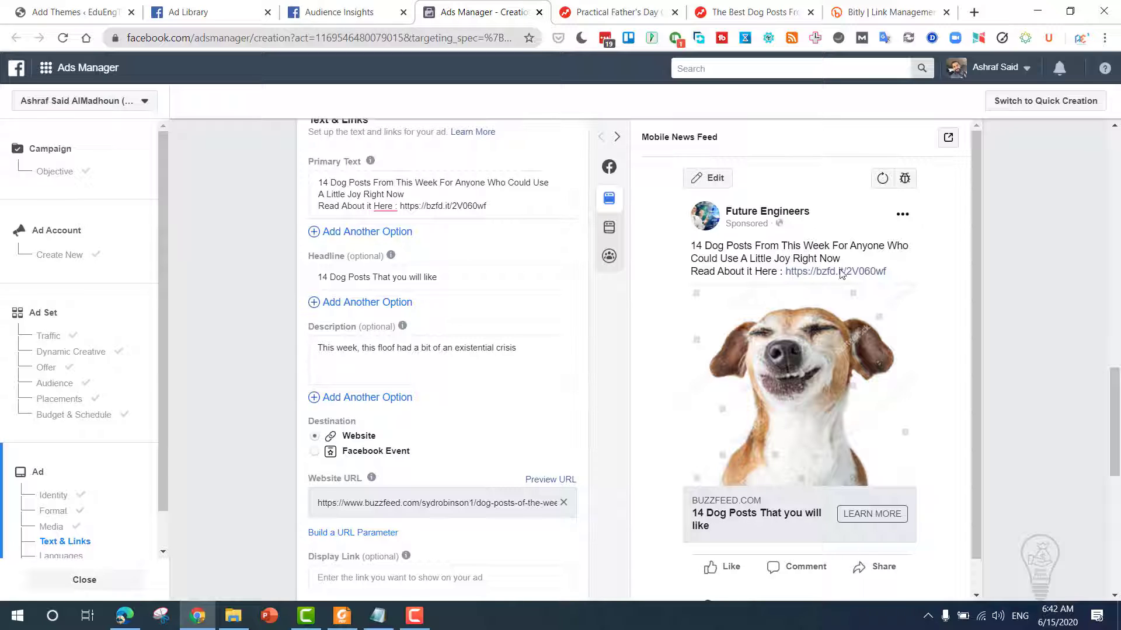
{"action": "mouse_move", "coordinate": [368, 392]}
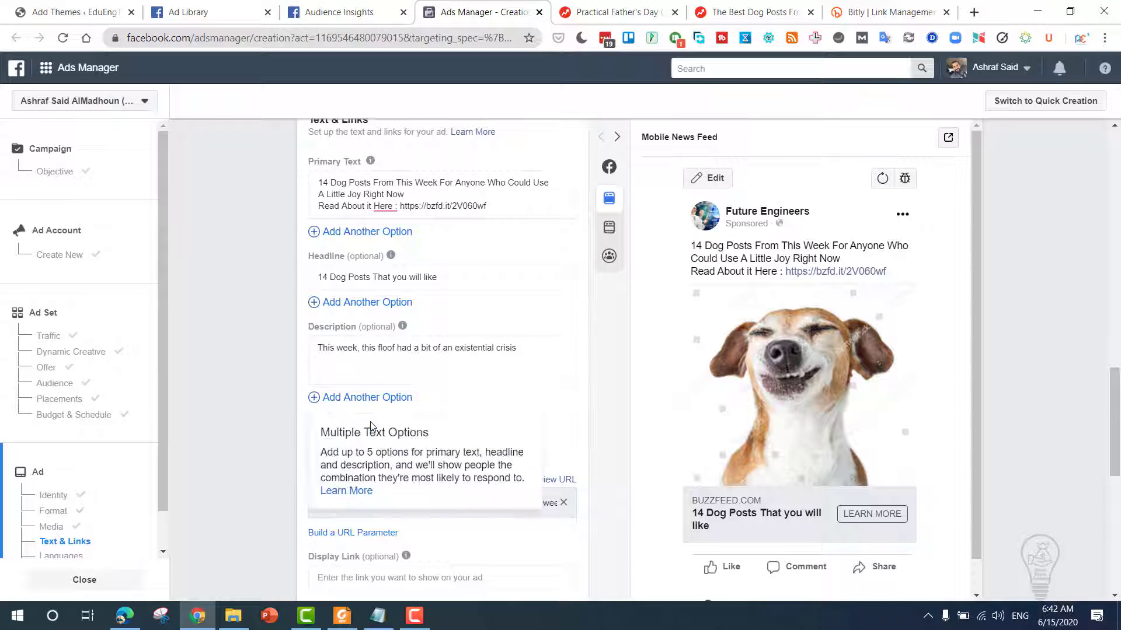
{"action": "scroll", "coordinate": [438, 350], "scroll_direction": "down", "scroll_amount": 4}
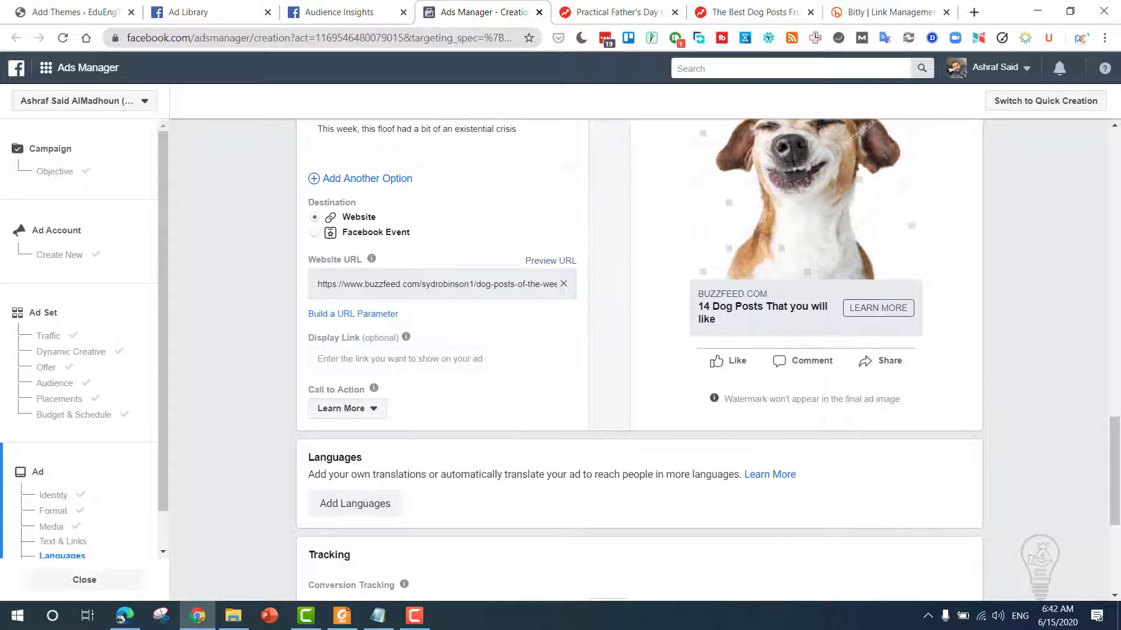
{"action": "scroll", "coordinate": [686, 443], "scroll_direction": "down", "scroll_amount": 3}
{"action": "scroll", "coordinate": [683, 449], "scroll_direction": "down", "scroll_amount": 2}
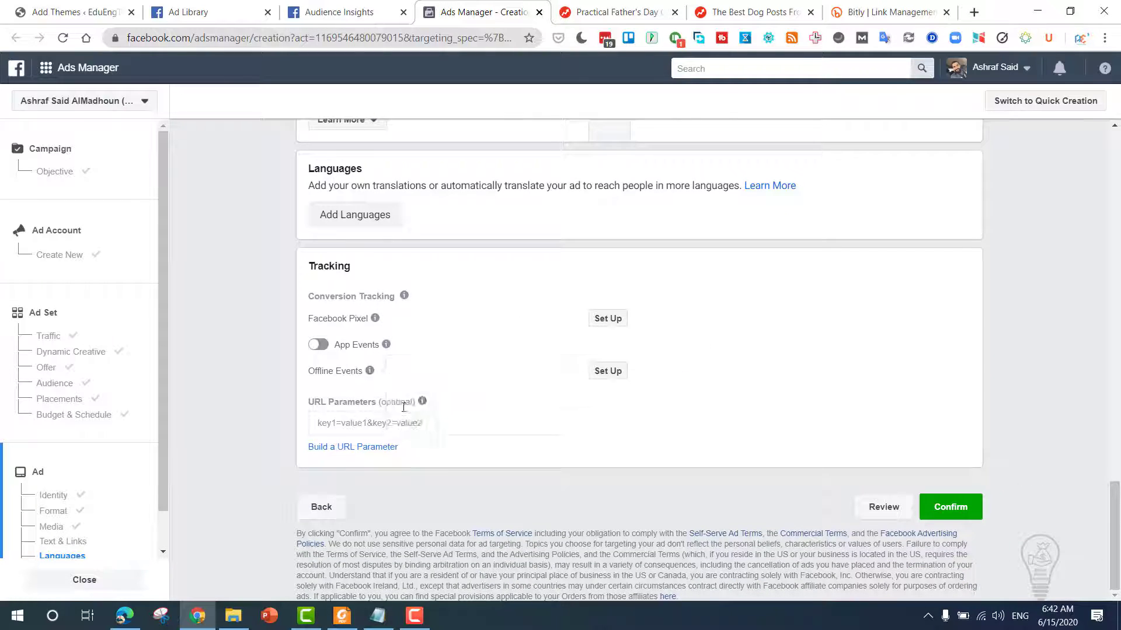
{"action": "scroll", "coordinate": [437, 509], "scroll_direction": "up", "scroll_amount": 8}
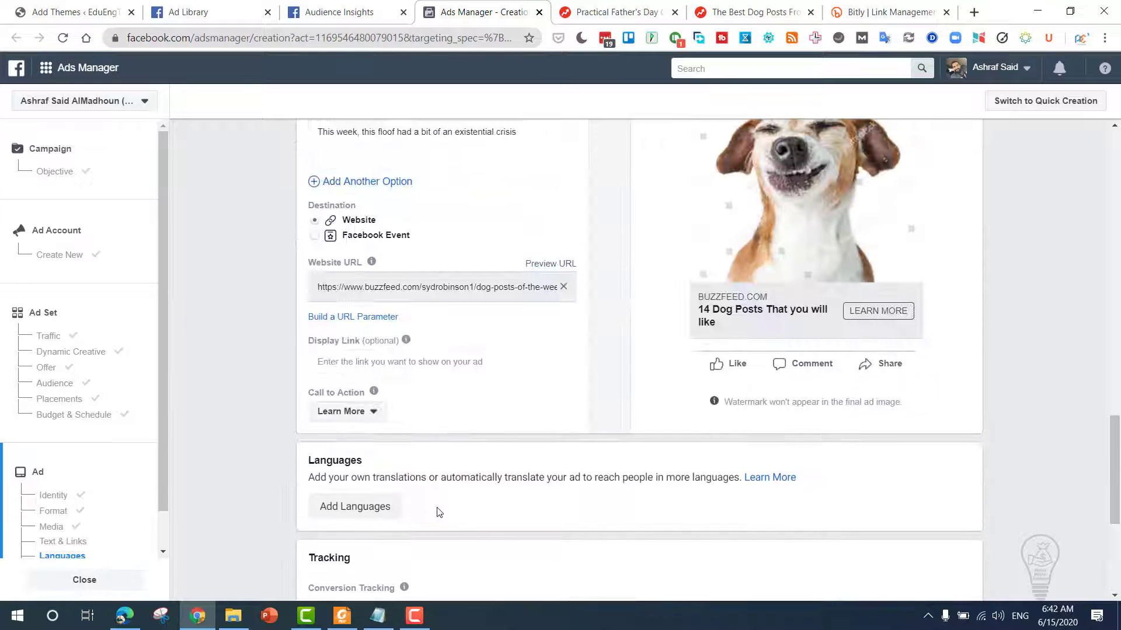
{"action": "scroll", "coordinate": [437, 506], "scroll_direction": "down", "scroll_amount": 8}
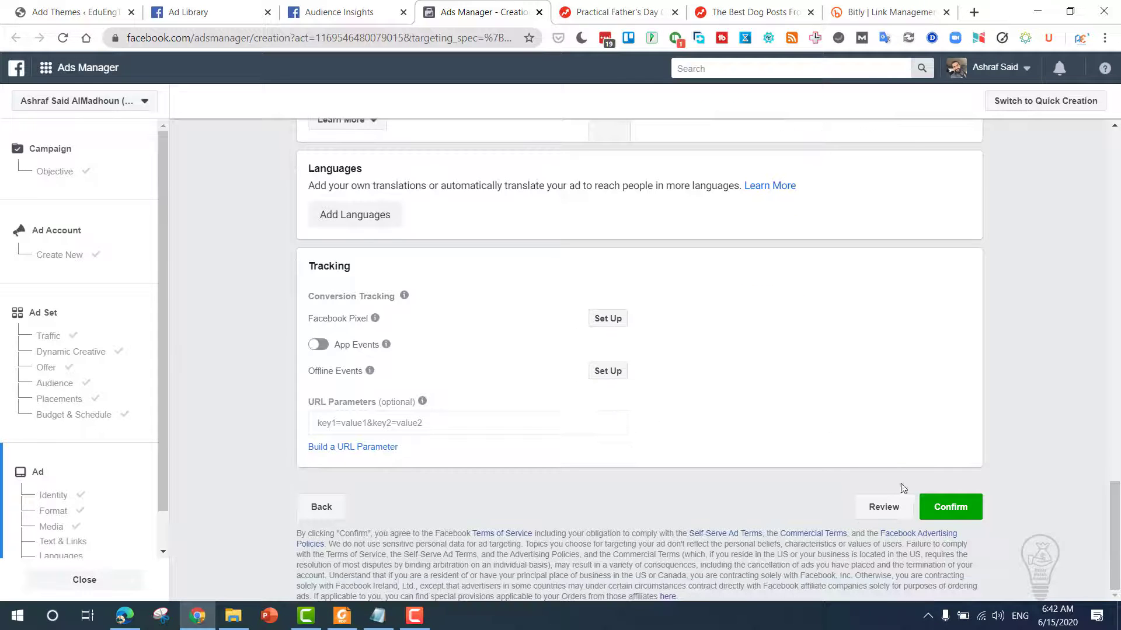